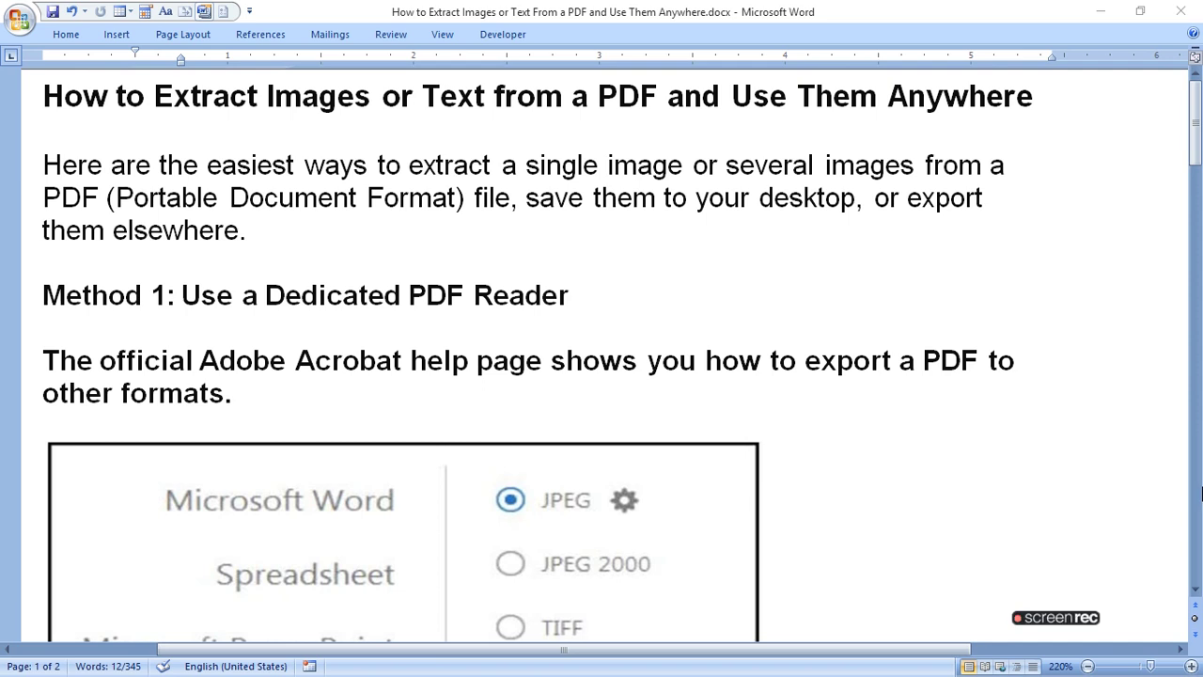
- Scroll the Word guide past the Method 1 screenshot to 'The Quick Method to Extract Images' steps
{"action": "left_click_drag", "start_coordinate": [1195, 145], "coordinate": [1197, 174]}
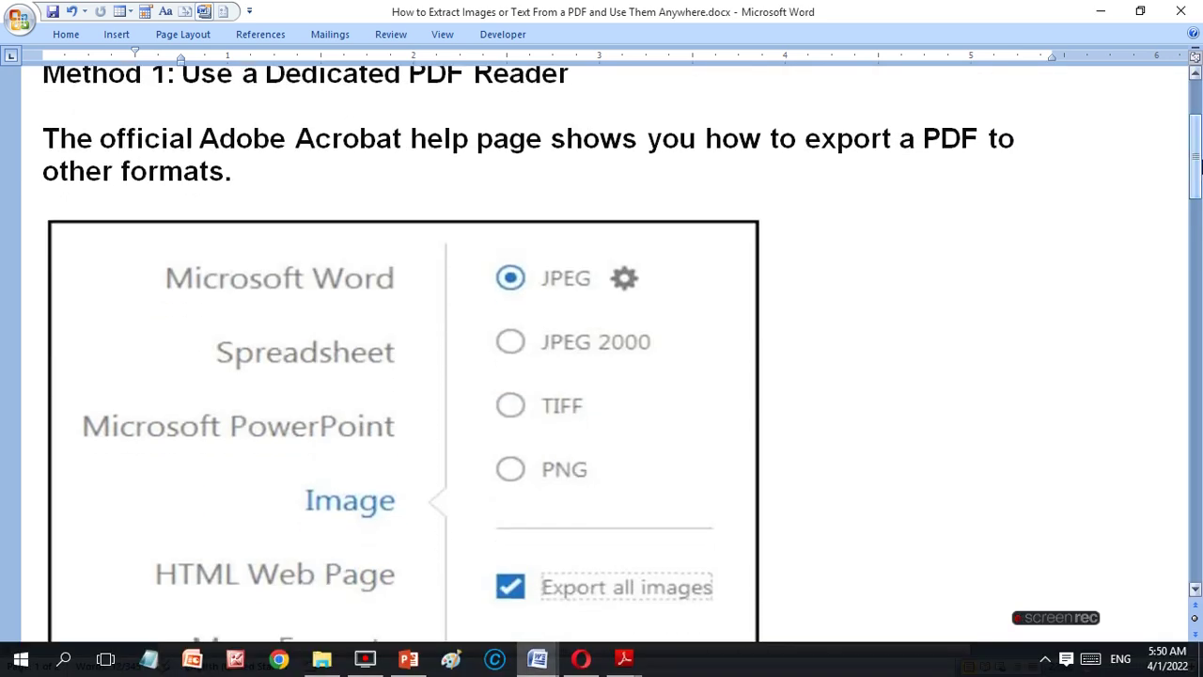
{"action": "left_click_drag", "start_coordinate": [1197, 164], "coordinate": [1196, 151]}
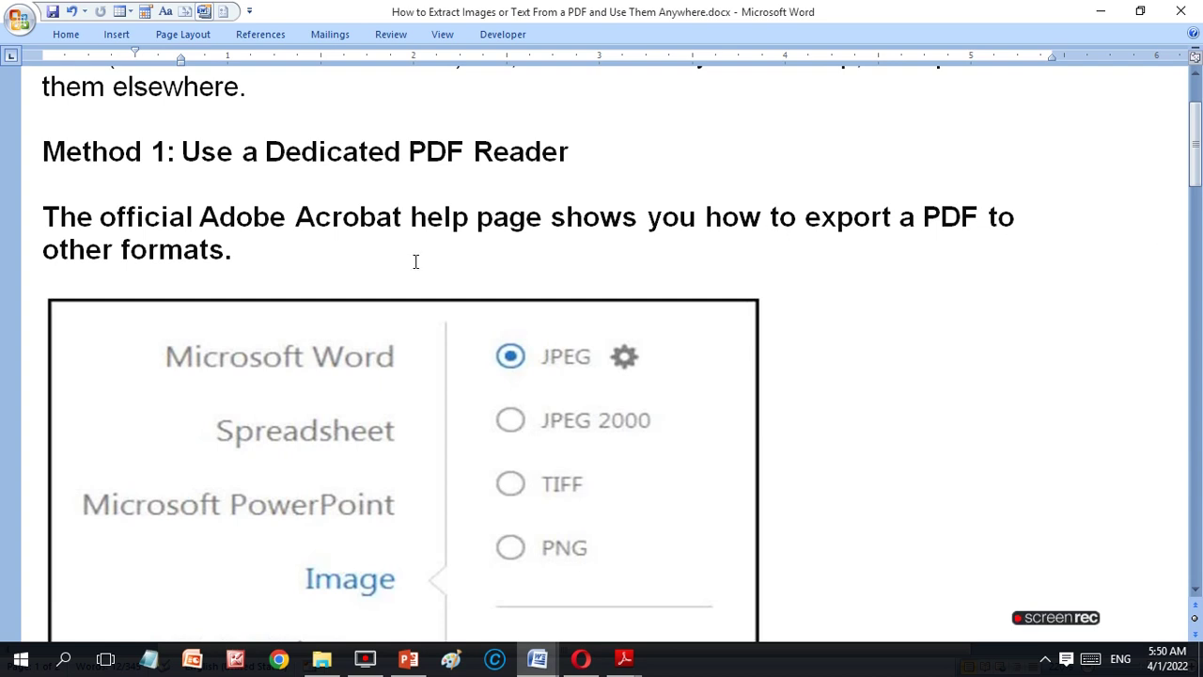
{"action": "left_click_drag", "start_coordinate": [1197, 174], "coordinate": [1199, 193]}
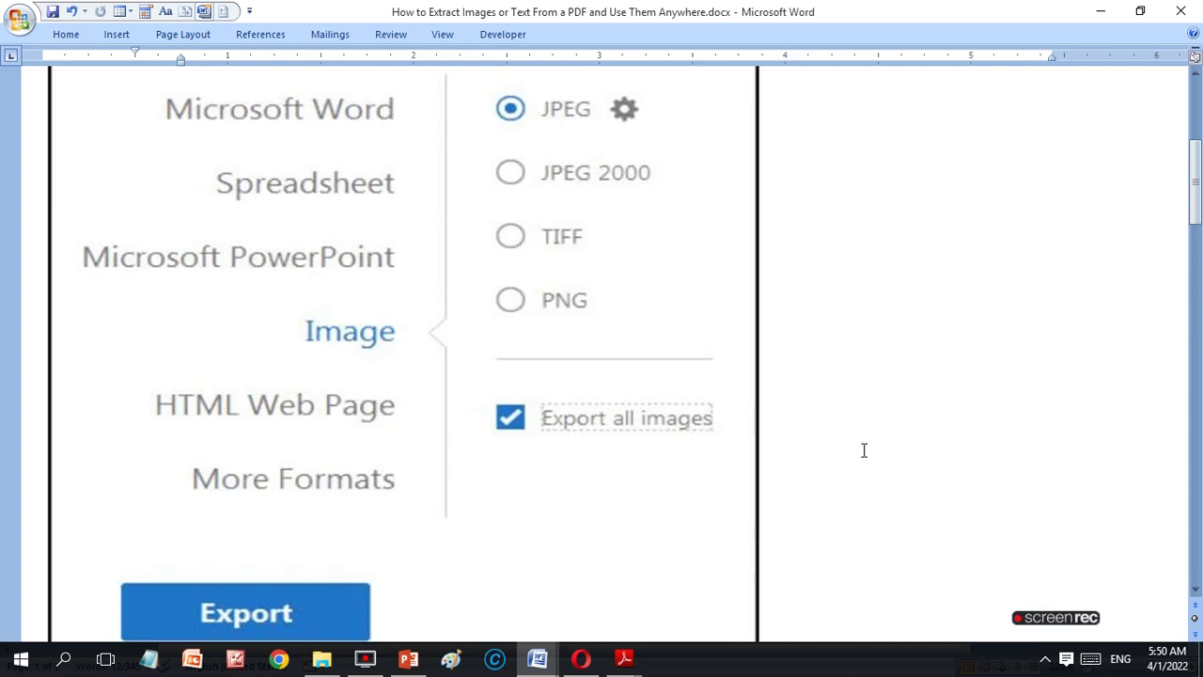
{"action": "left_click", "coordinate": [1194, 531]}
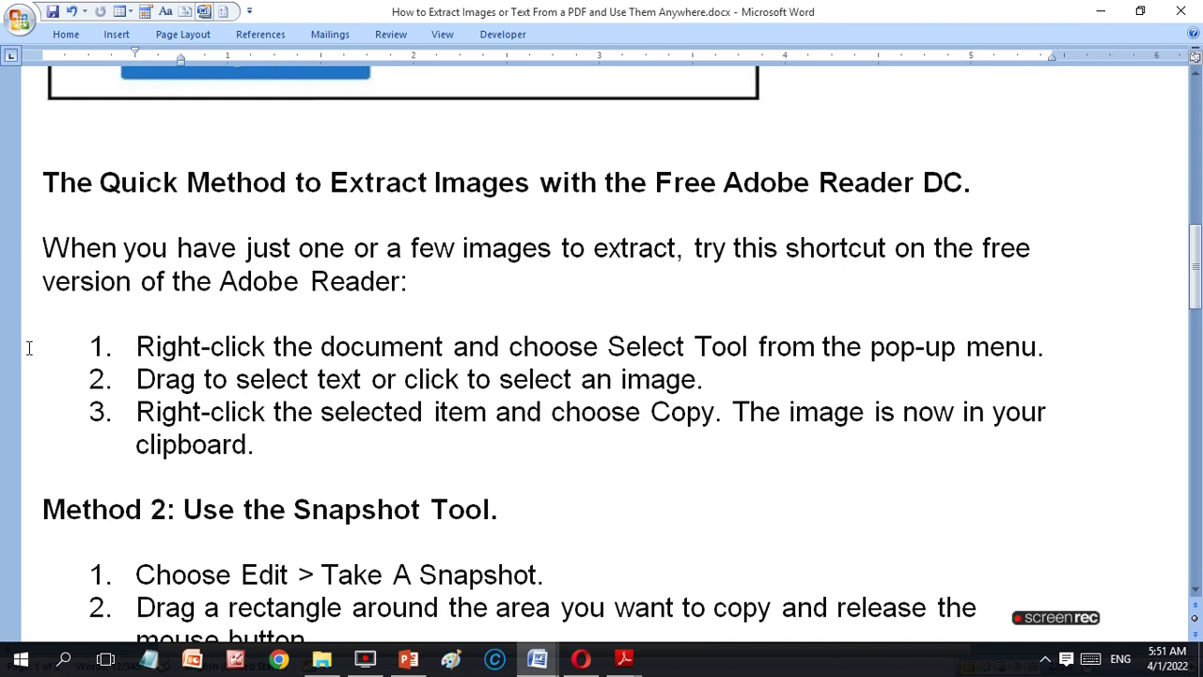
{"action": "mouse_move", "coordinate": [623, 659]}
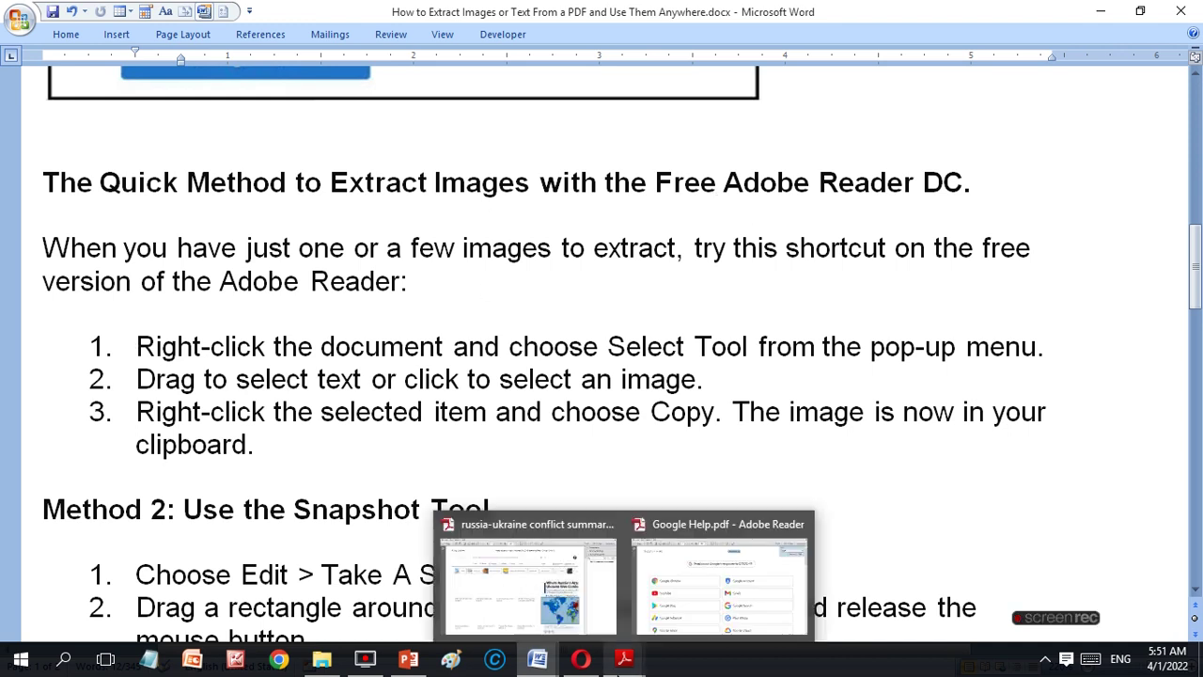
- Copy the 'Google Help' heading from the PDF using the Select Tool
{"action": "left_click", "coordinate": [692, 613]}
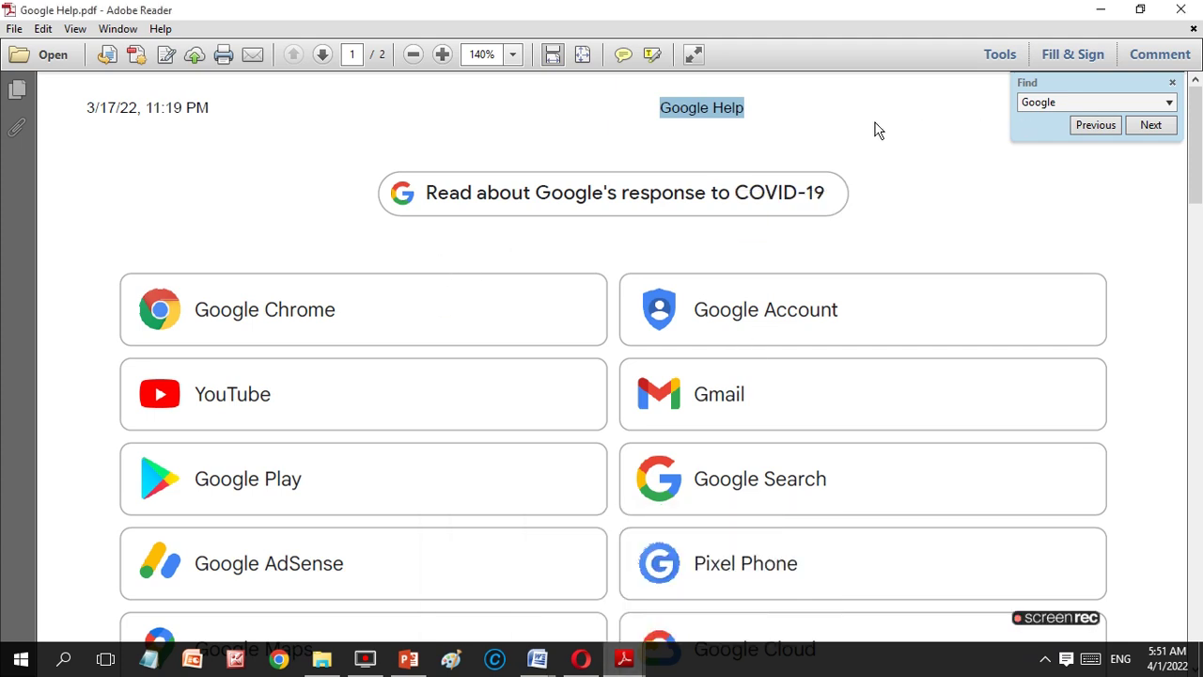
{"action": "left_click", "coordinate": [636, 107]}
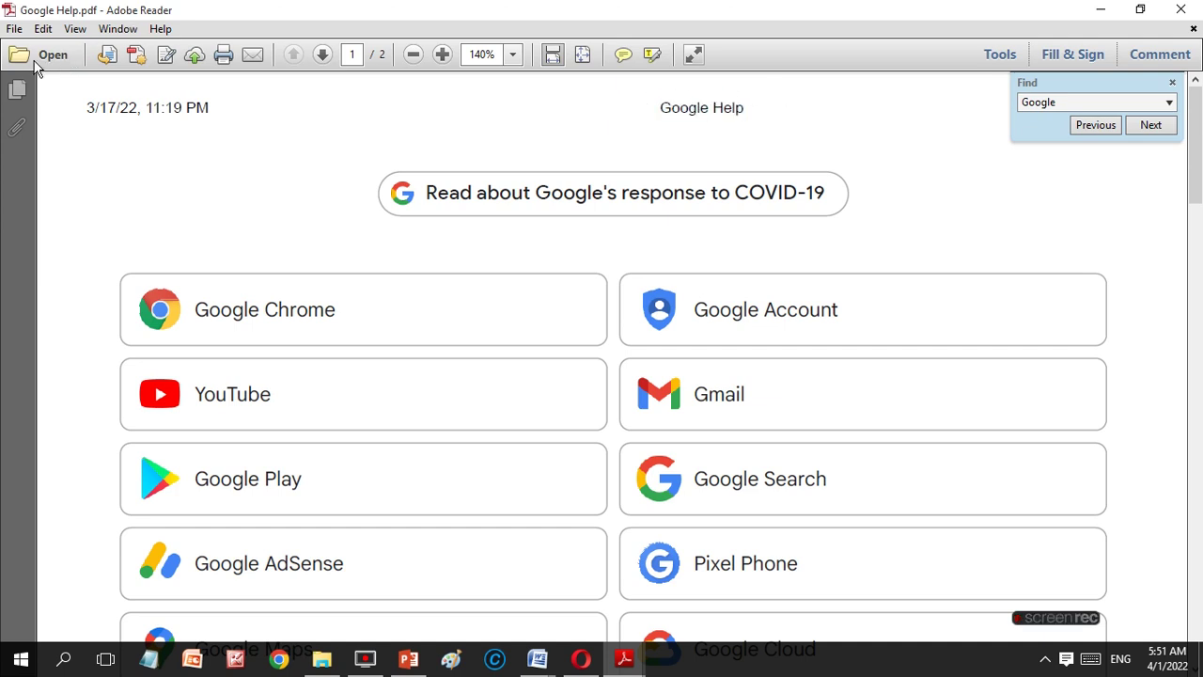
{"action": "right_click", "coordinate": [229, 178]}
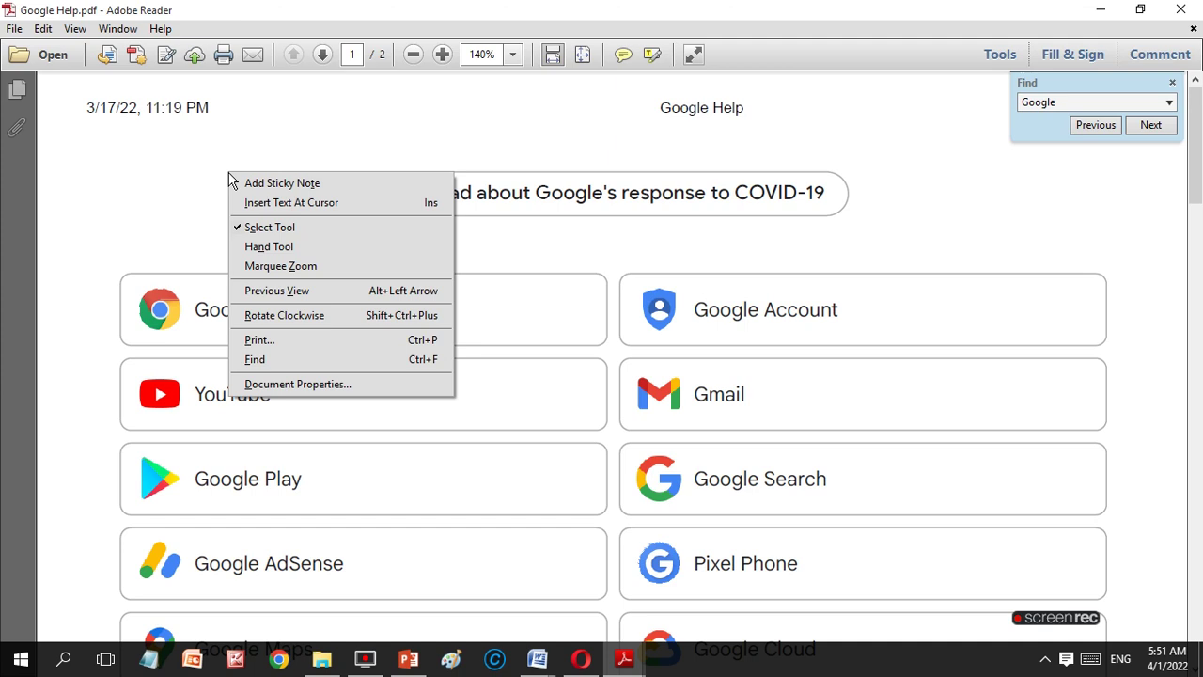
{"action": "left_click", "coordinate": [272, 230]}
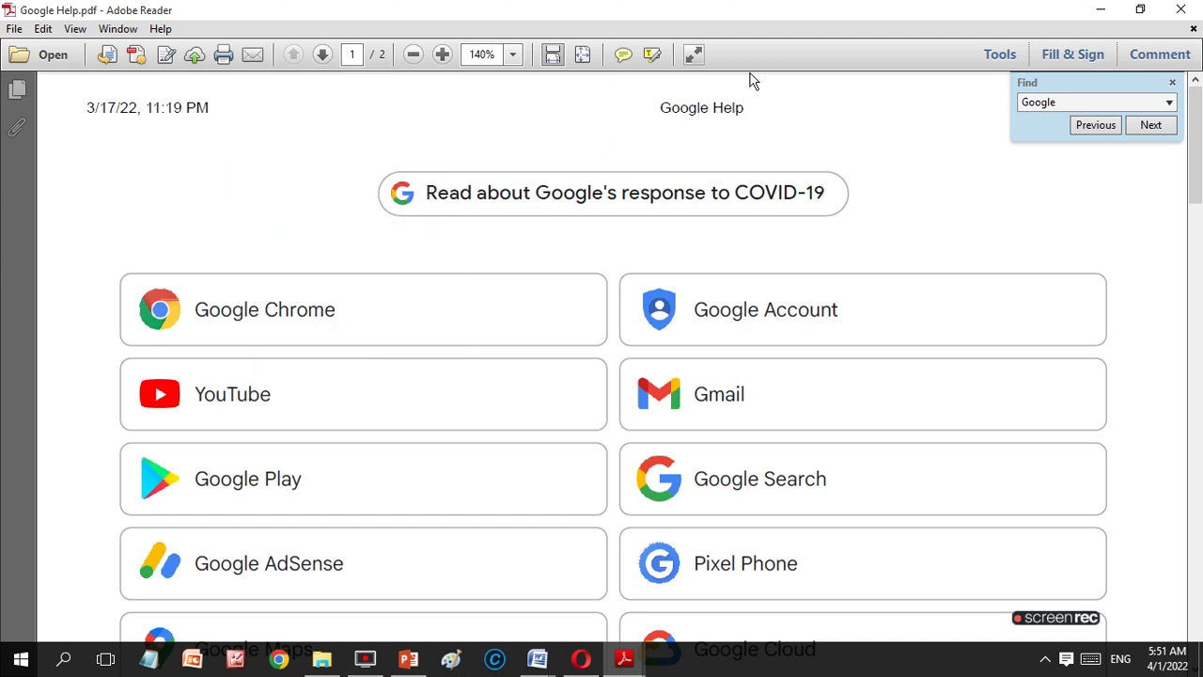
{"action": "left_click_drag", "start_coordinate": [659, 106], "coordinate": [778, 111]}
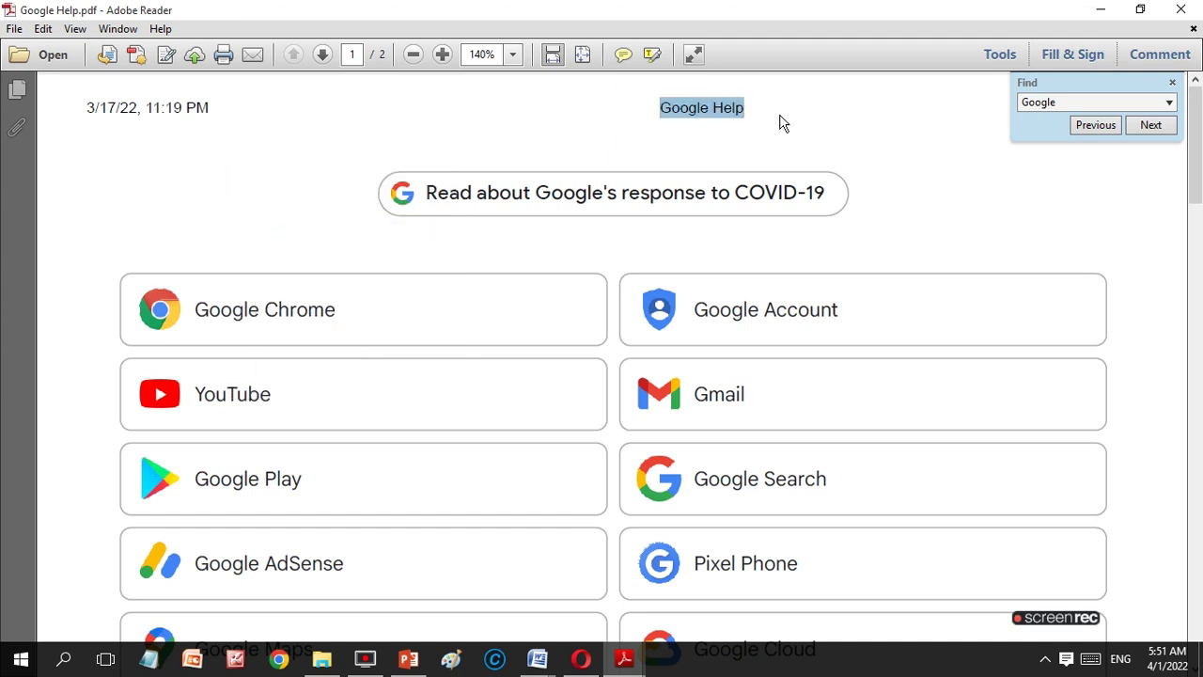
{"action": "right_click", "coordinate": [696, 118]}
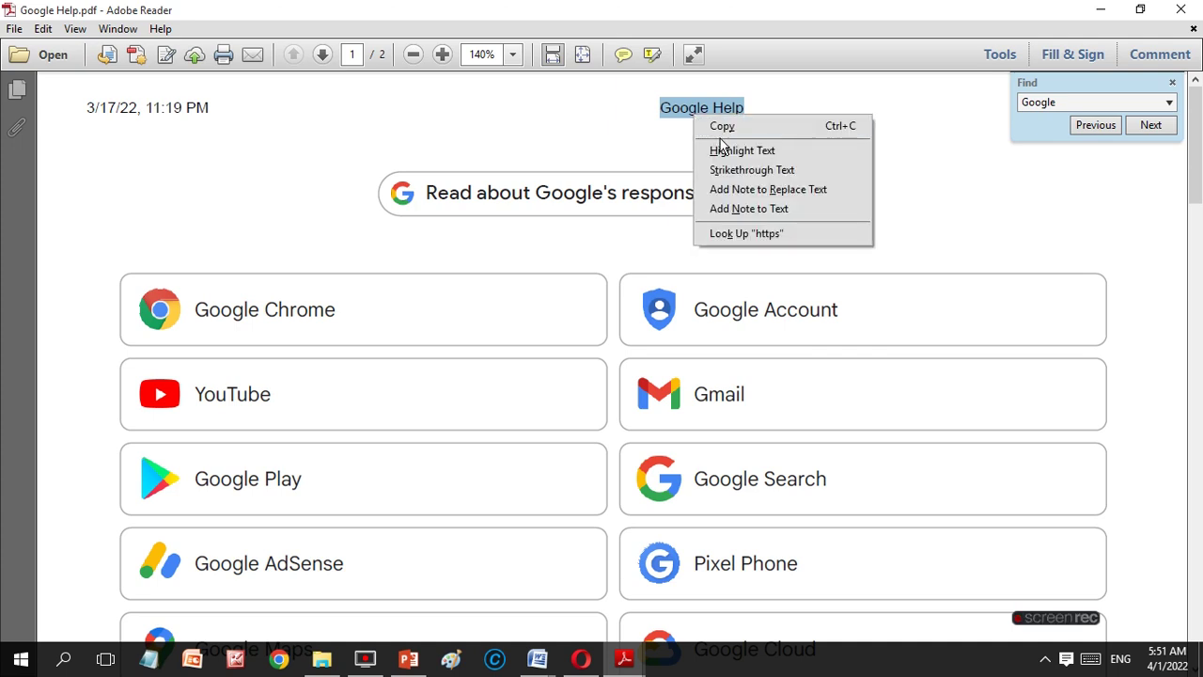
{"action": "left_click", "coordinate": [721, 126]}
{"action": "mouse_move", "coordinate": [408, 659]}
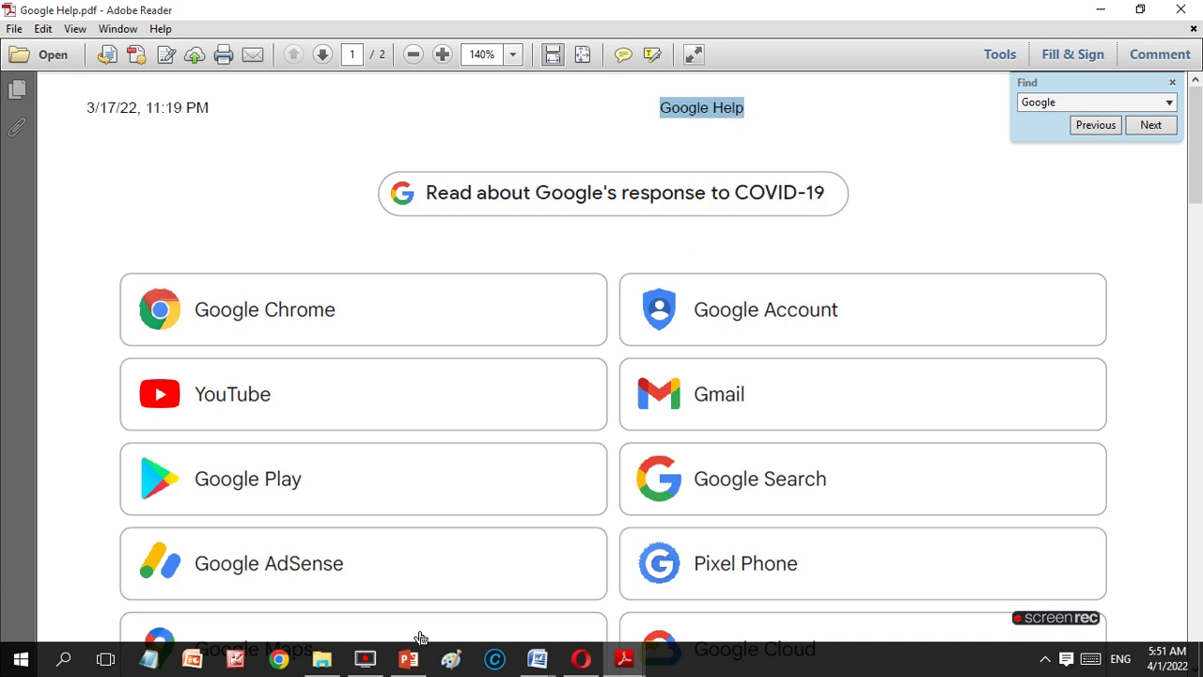
- Paste the copied heading onto the blank slide as text only
{"action": "left_click", "coordinate": [411, 665]}
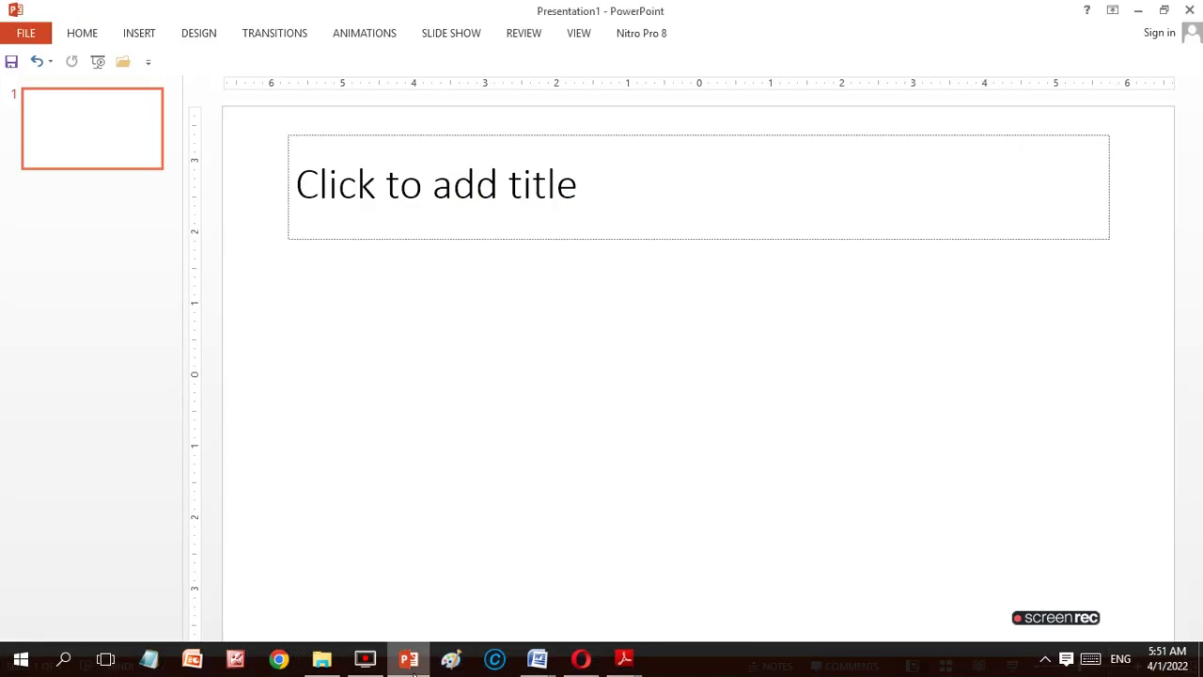
{"action": "right_click", "coordinate": [375, 325]}
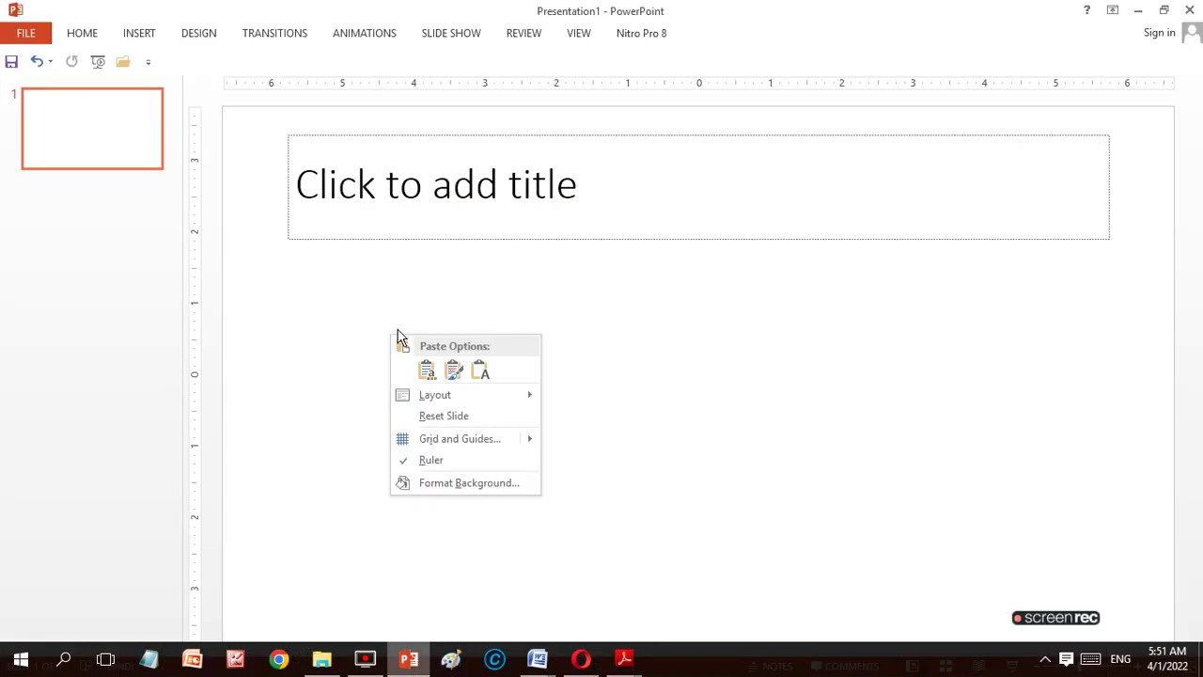
{"action": "left_click", "coordinate": [479, 372]}
{"action": "left_click_drag", "start_coordinate": [534, 385], "coordinate": [460, 384]}
{"action": "right_click", "coordinate": [462, 386]}
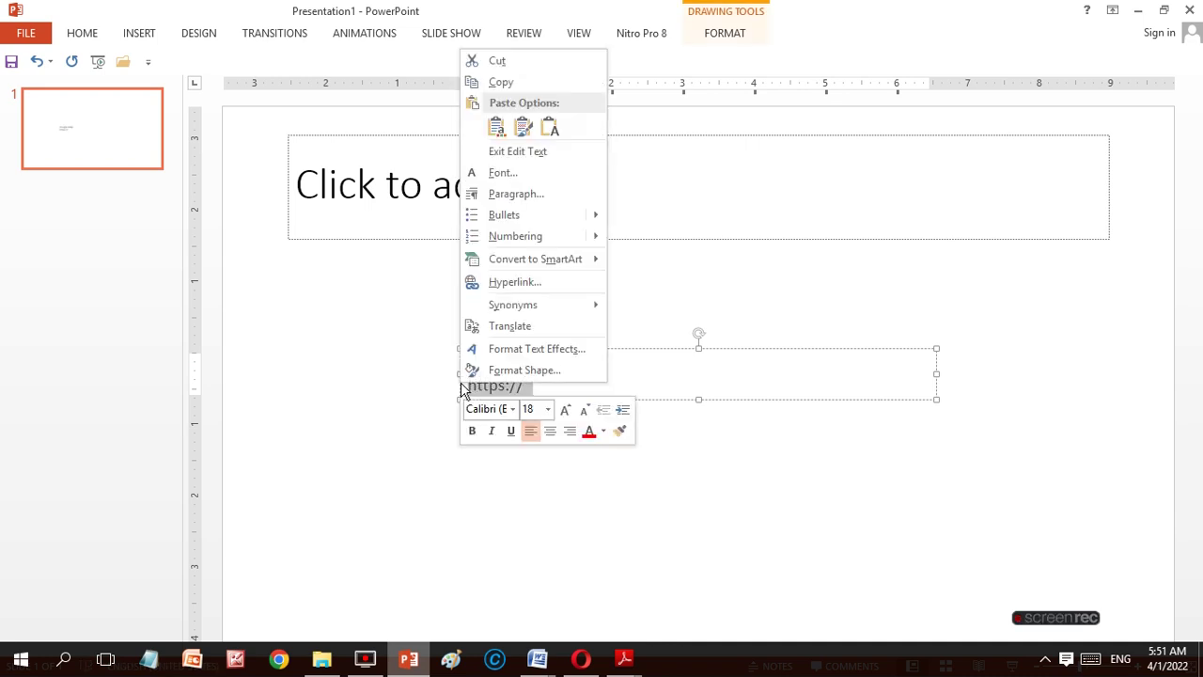
{"action": "left_click", "coordinate": [377, 480]}
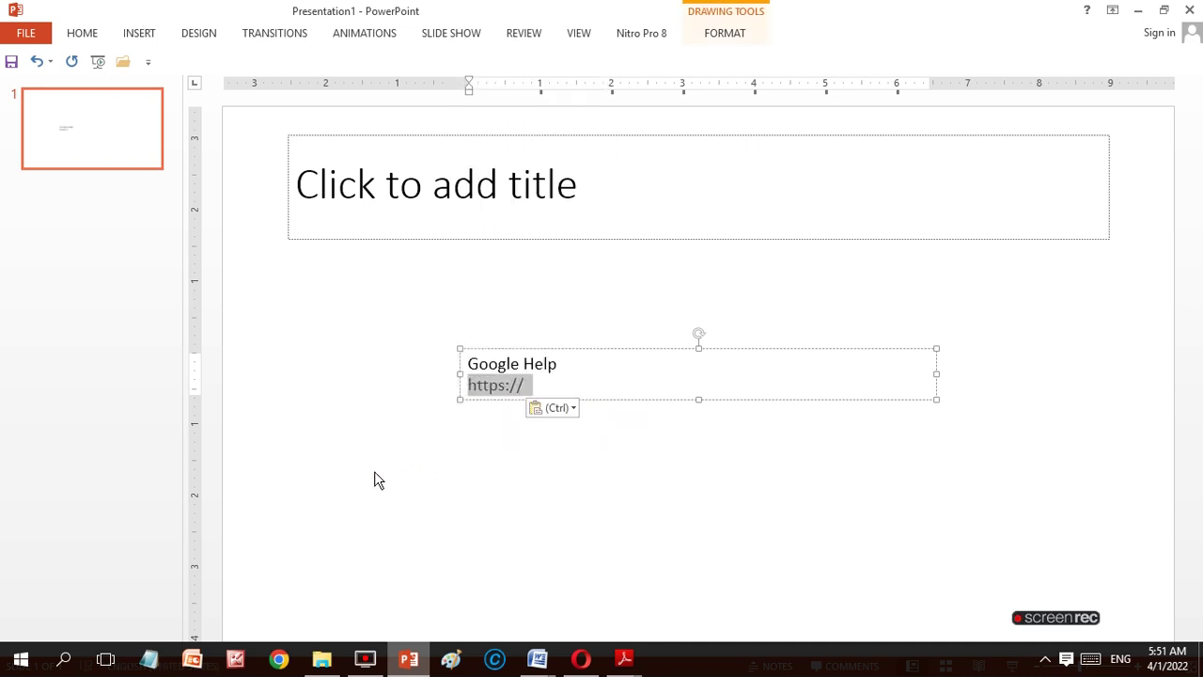
{"action": "key", "text": "BackSpace"}
{"action": "key", "text": "BackSpace"}
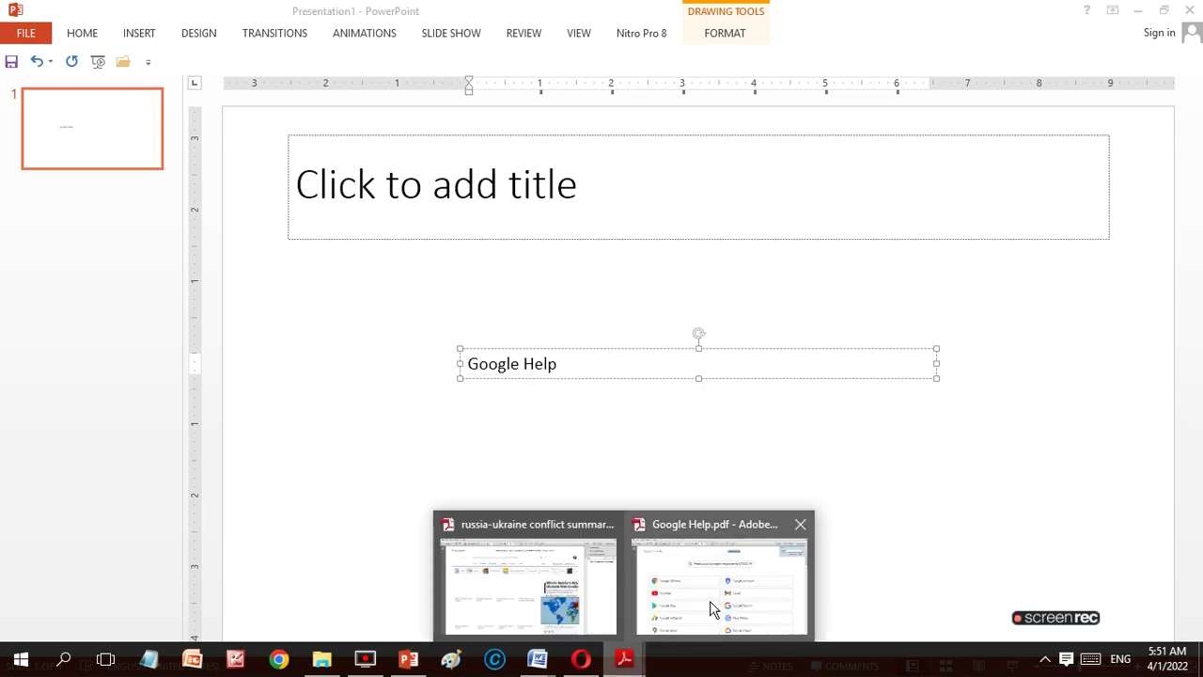
{"action": "mouse_move", "coordinate": [624, 658]}
{"action": "left_click", "coordinate": [739, 605]}
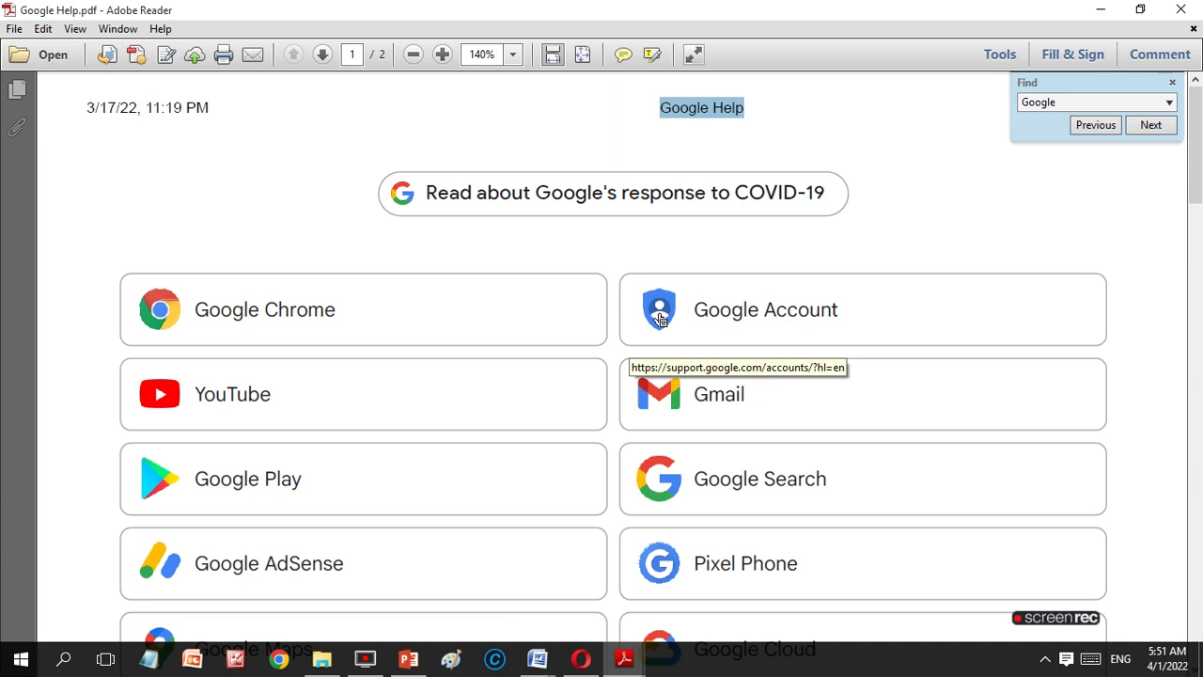
- Snapshot the Google G logo beside the COVID-19 link with Edit > Take a Snapshot
{"action": "right_click", "coordinate": [661, 320]}
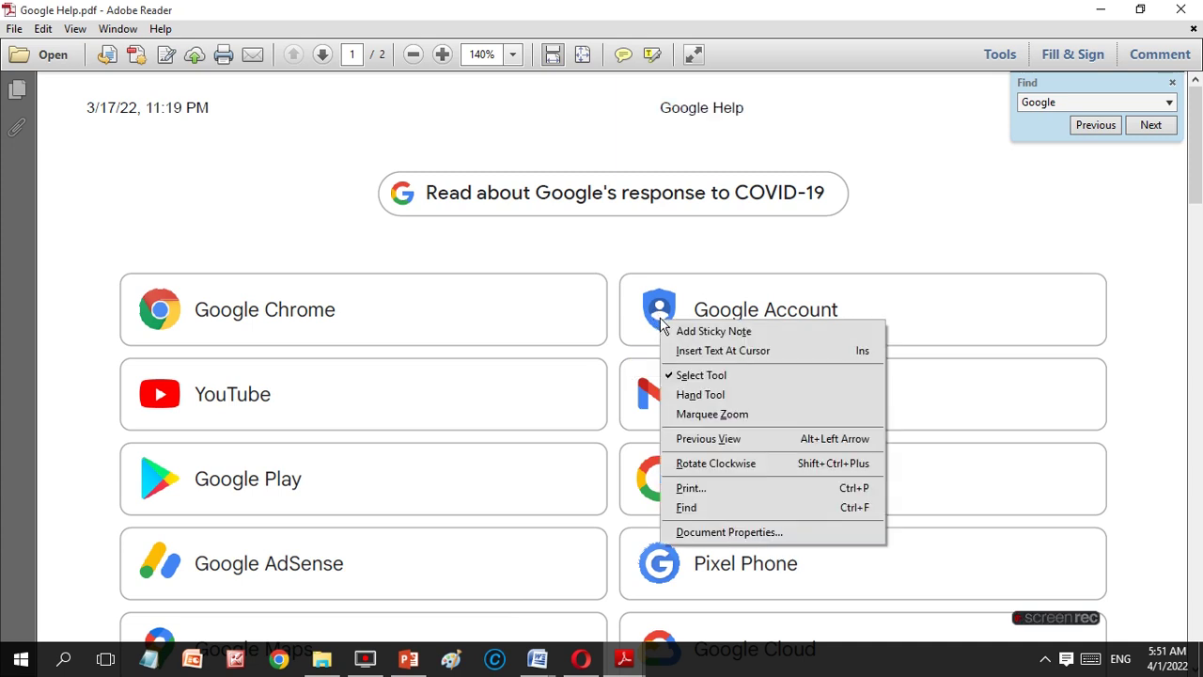
{"action": "left_click", "coordinate": [712, 376]}
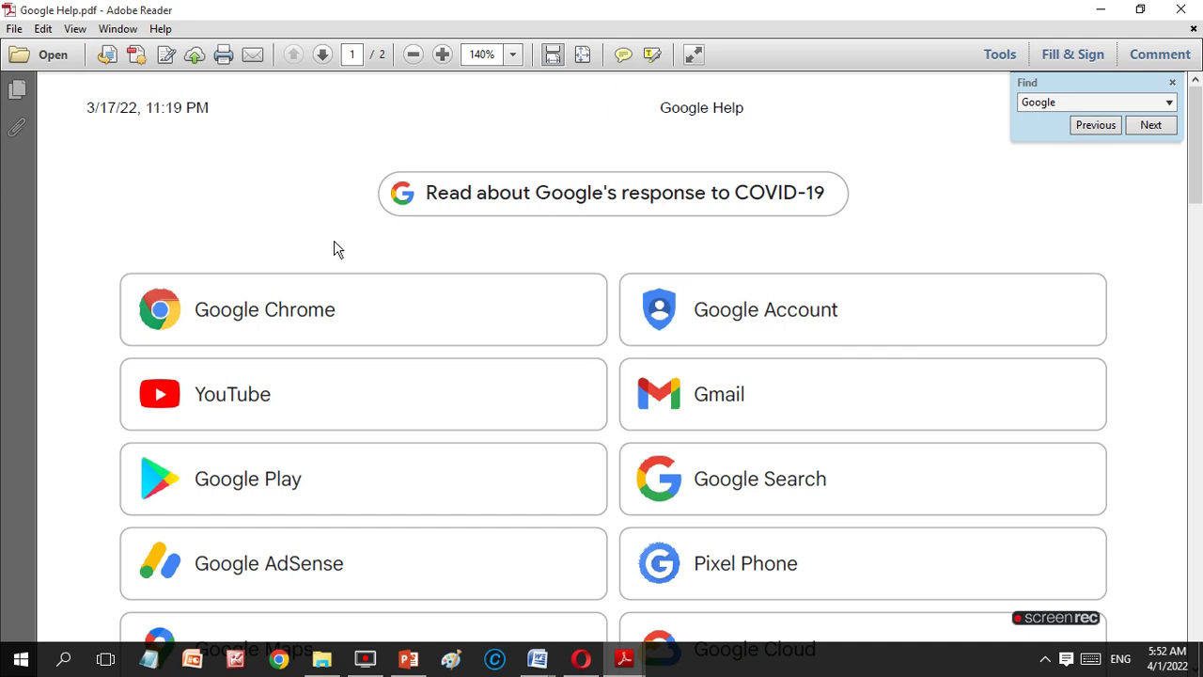
{"action": "left_click", "coordinate": [43, 29]}
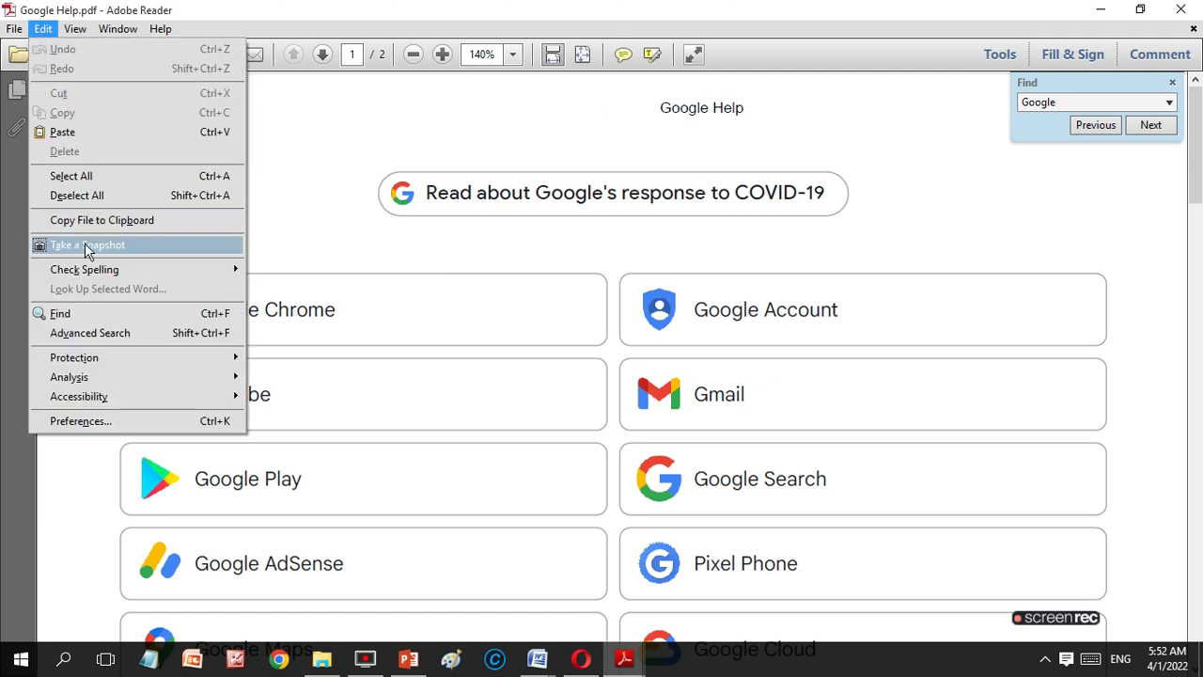
{"action": "left_click", "coordinate": [86, 247]}
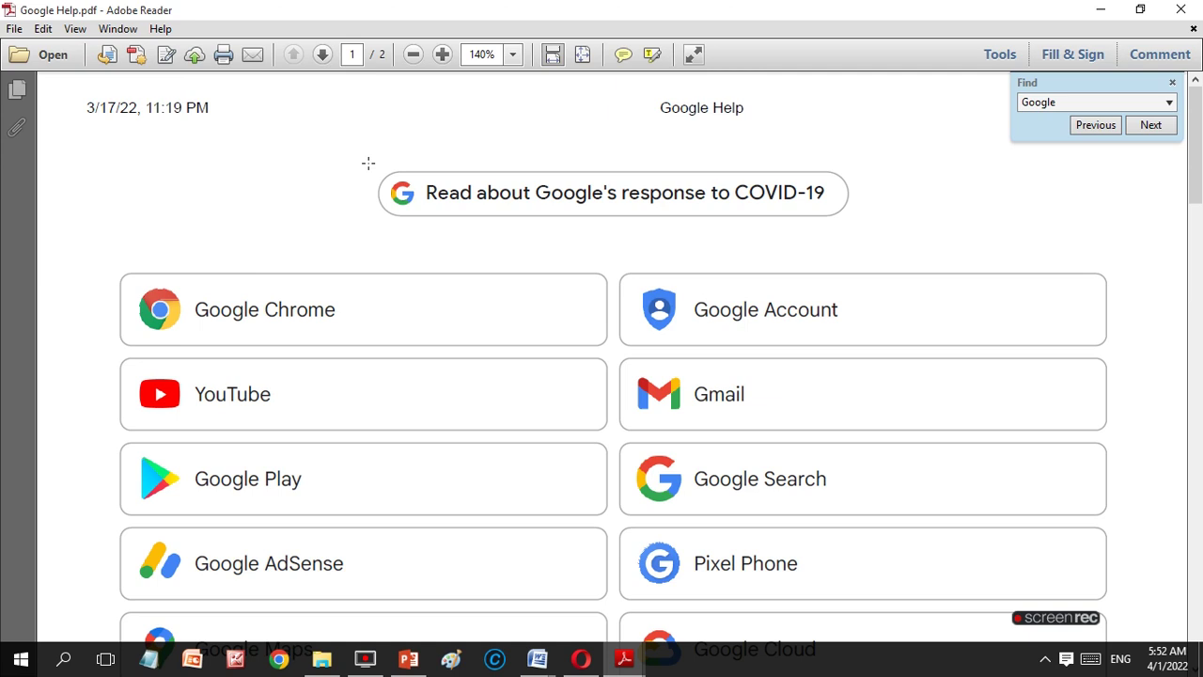
{"action": "left_click_drag", "start_coordinate": [361, 160], "coordinate": [427, 239]}
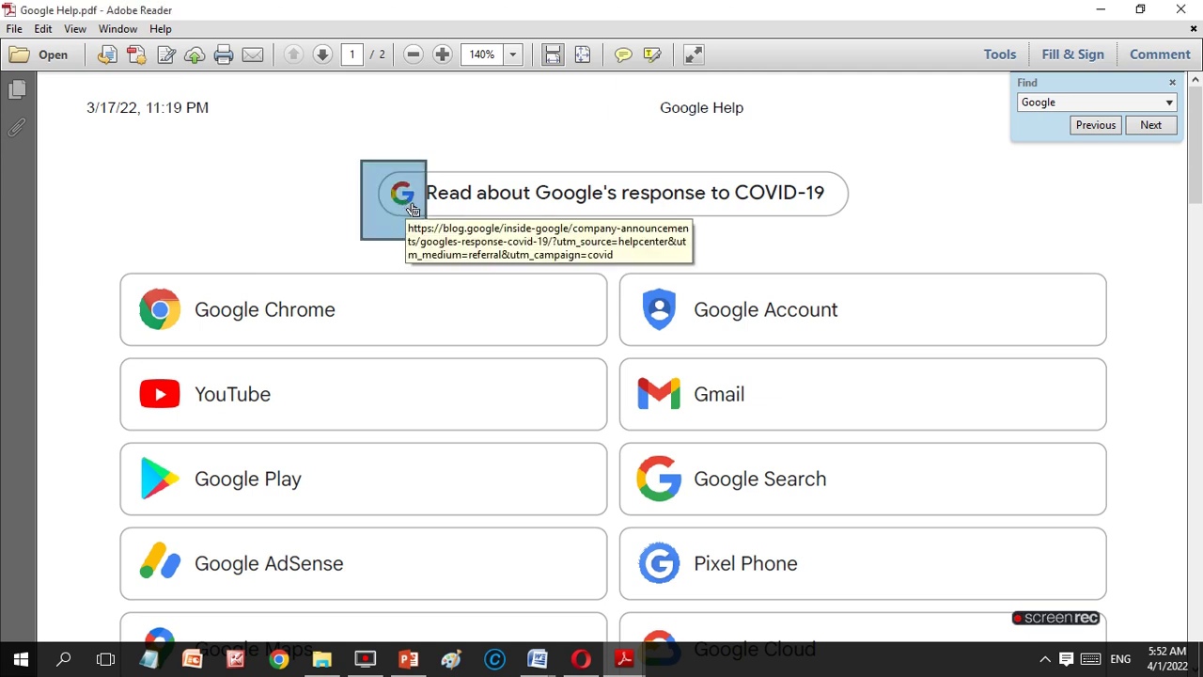
{"action": "left_click", "coordinate": [416, 667]}
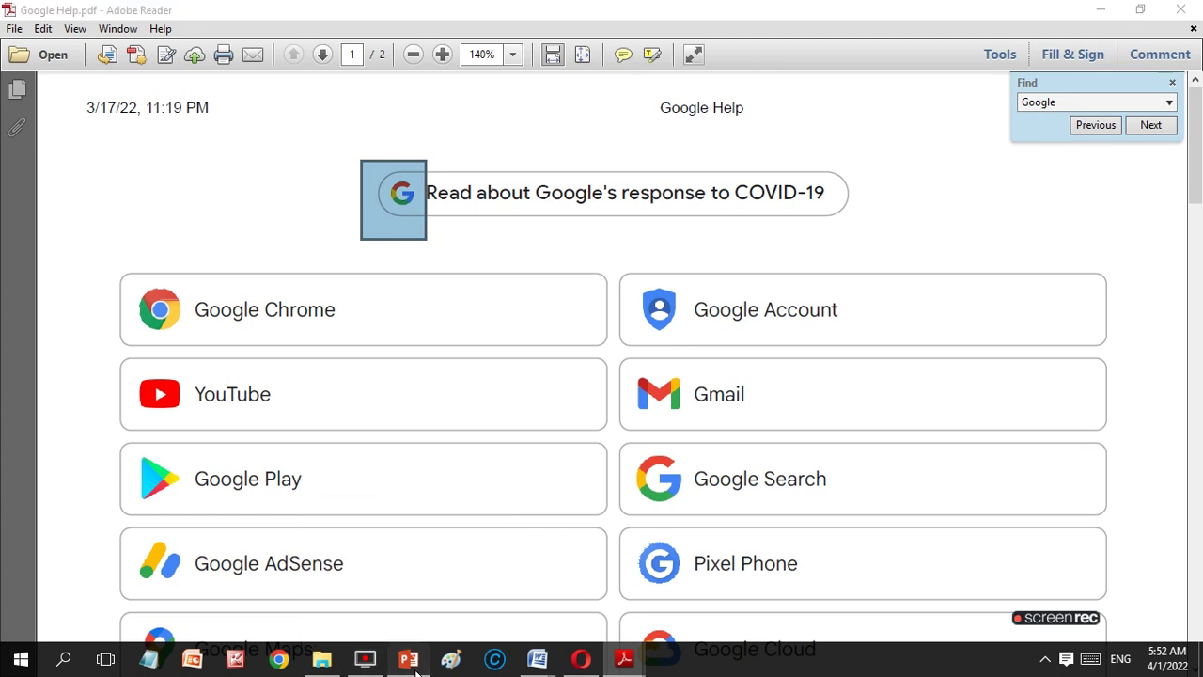
- Paste the snapped Google G logo onto the slide with Ctrl+V
{"action": "left_click", "coordinate": [499, 540]}
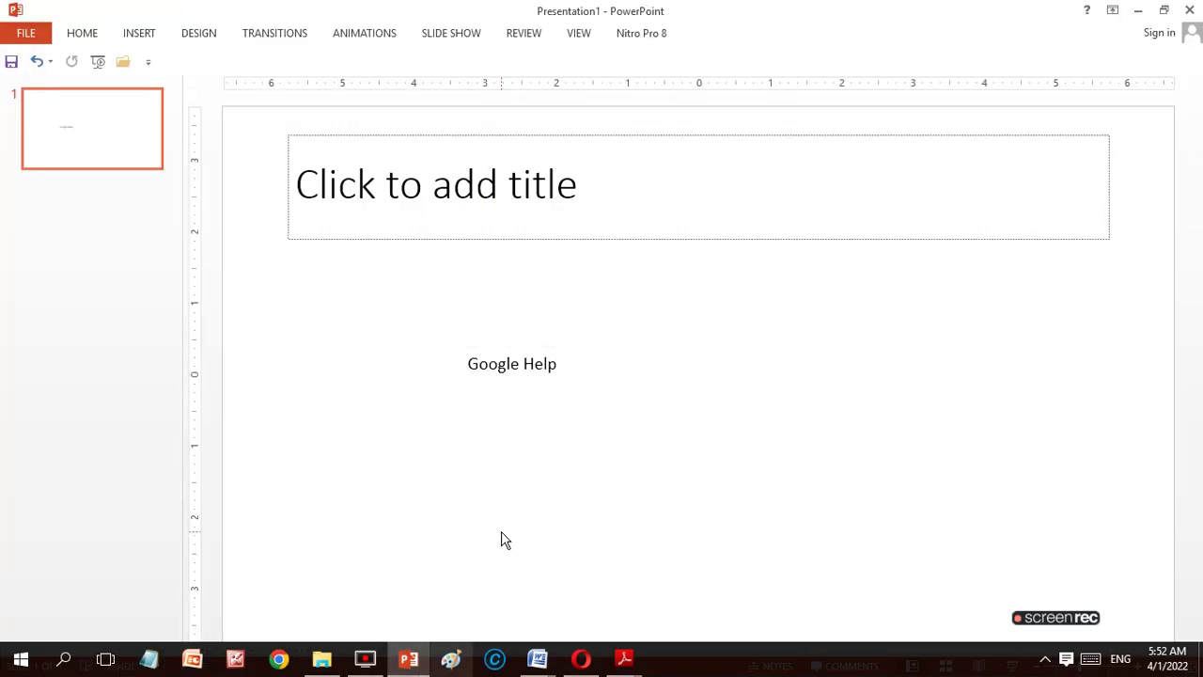
{"action": "key", "text": "ctrl+v"}
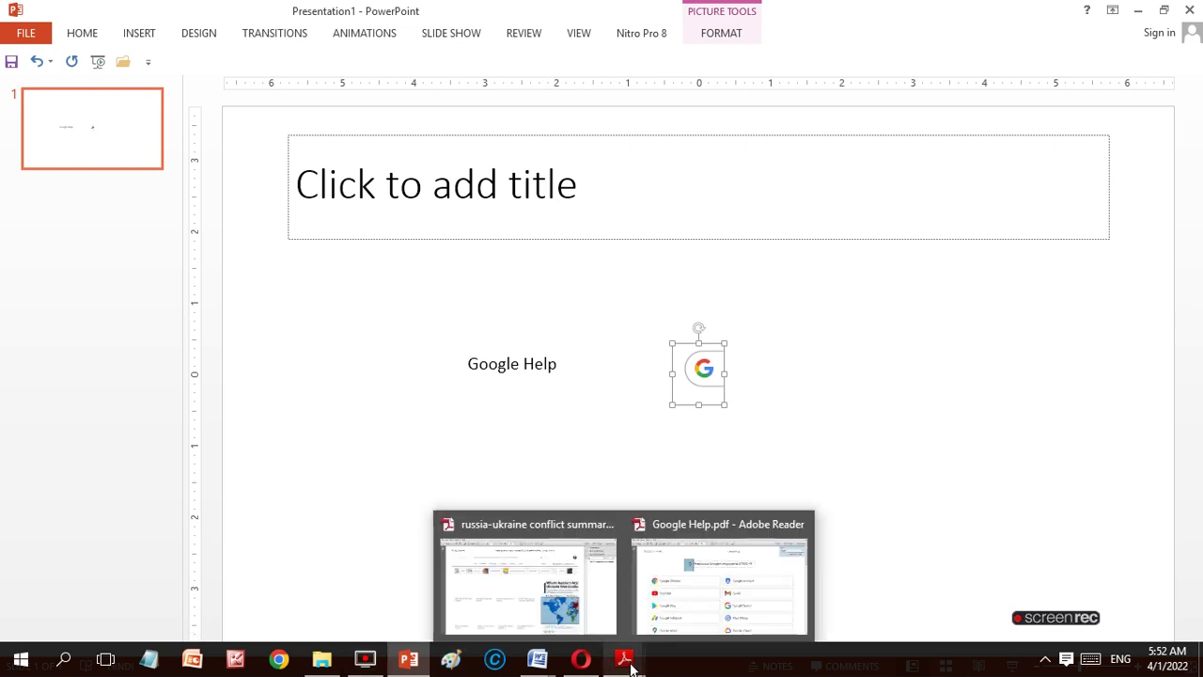
{"action": "mouse_move", "coordinate": [536, 658]}
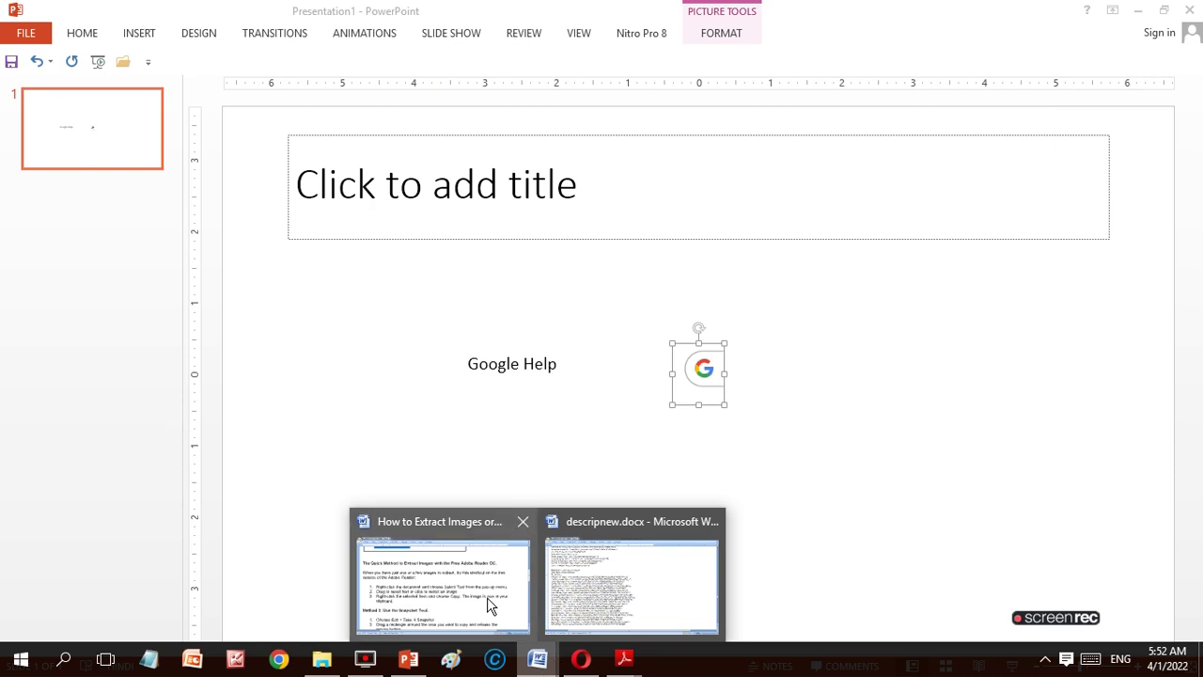
{"action": "left_click", "coordinate": [487, 597]}
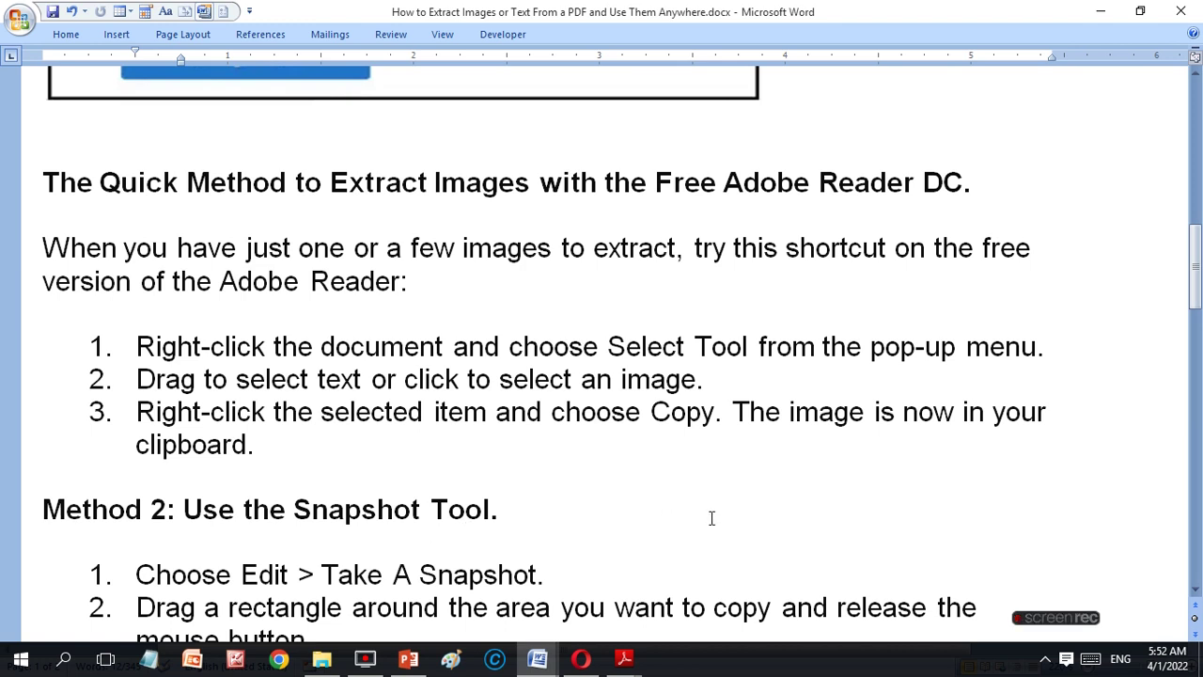
{"action": "left_click_drag", "start_coordinate": [1194, 250], "coordinate": [1193, 294]}
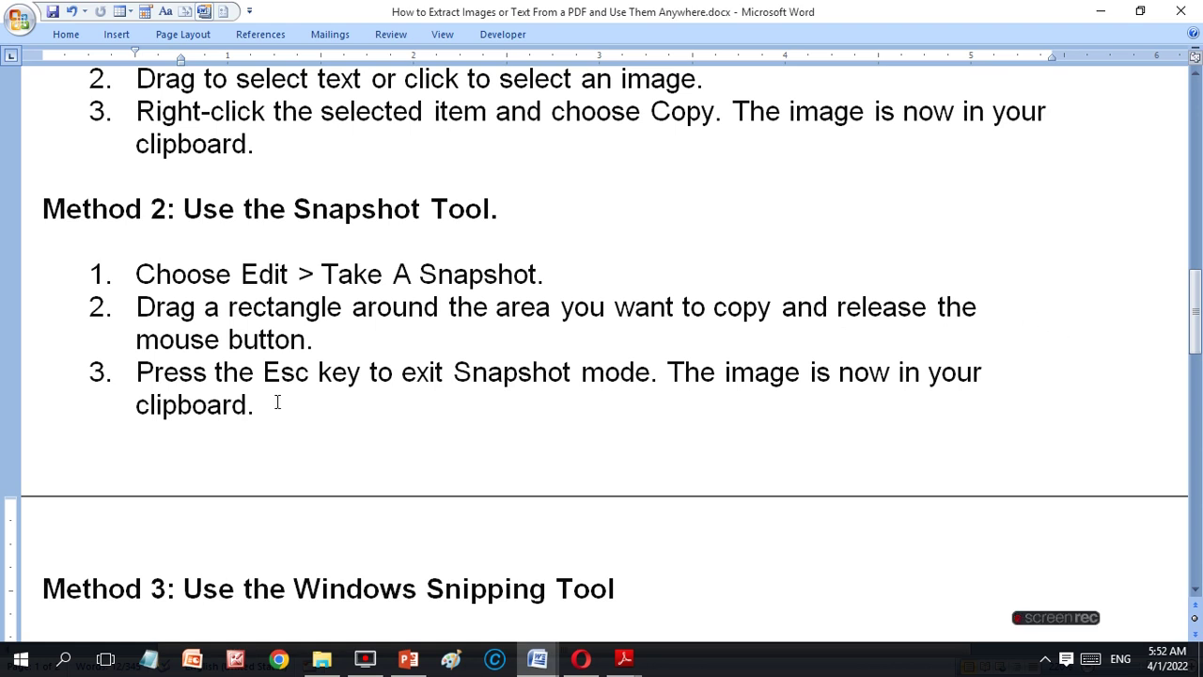
{"action": "left_click", "coordinate": [888, 431]}
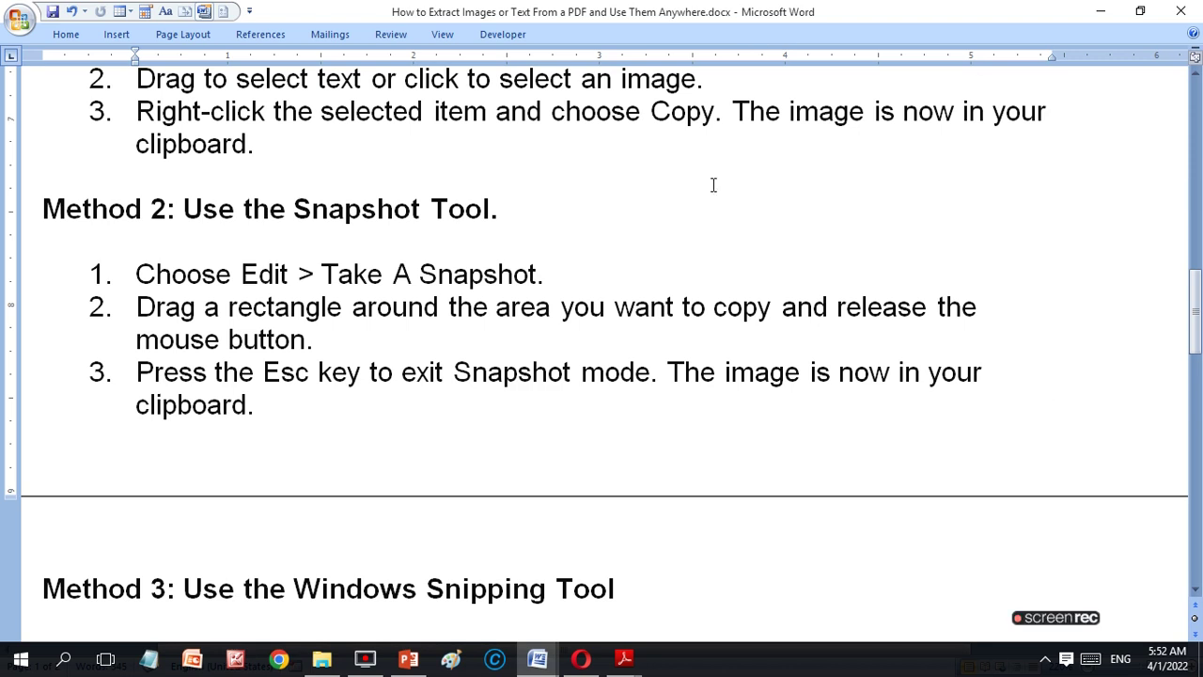
{"action": "left_click_drag", "start_coordinate": [1195, 346], "coordinate": [1196, 293]}
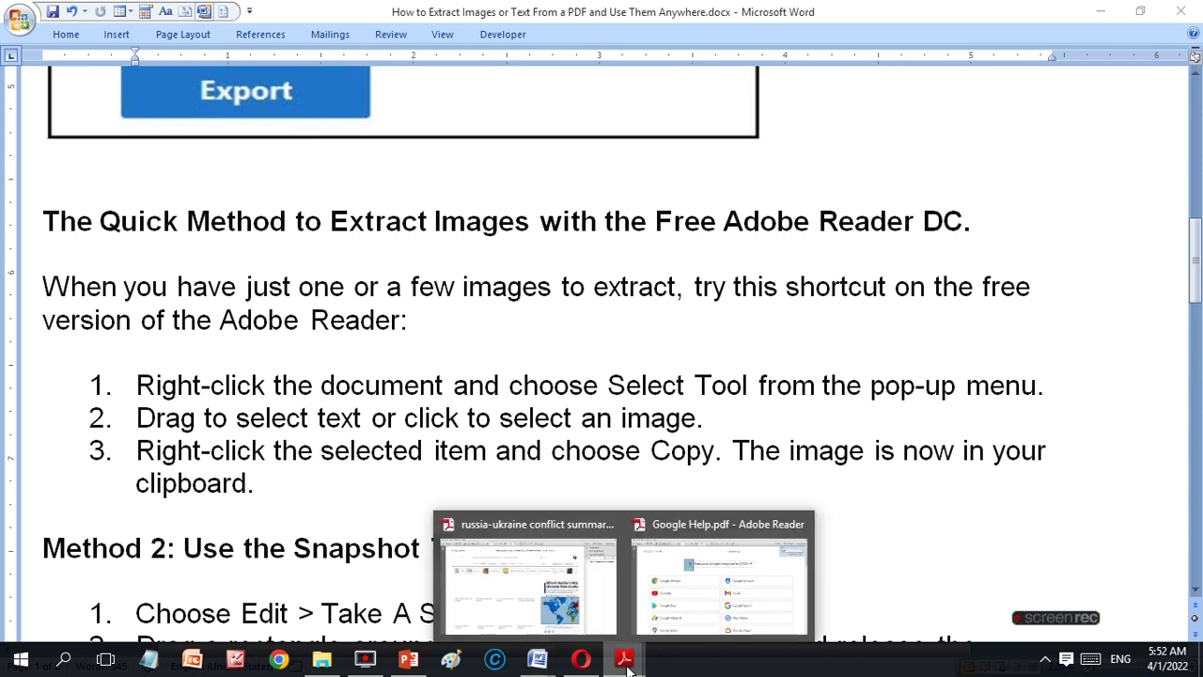
- Snapshot the Google Chrome logo on page 1 of Google Help.pdf
{"action": "left_click", "coordinate": [721, 578]}
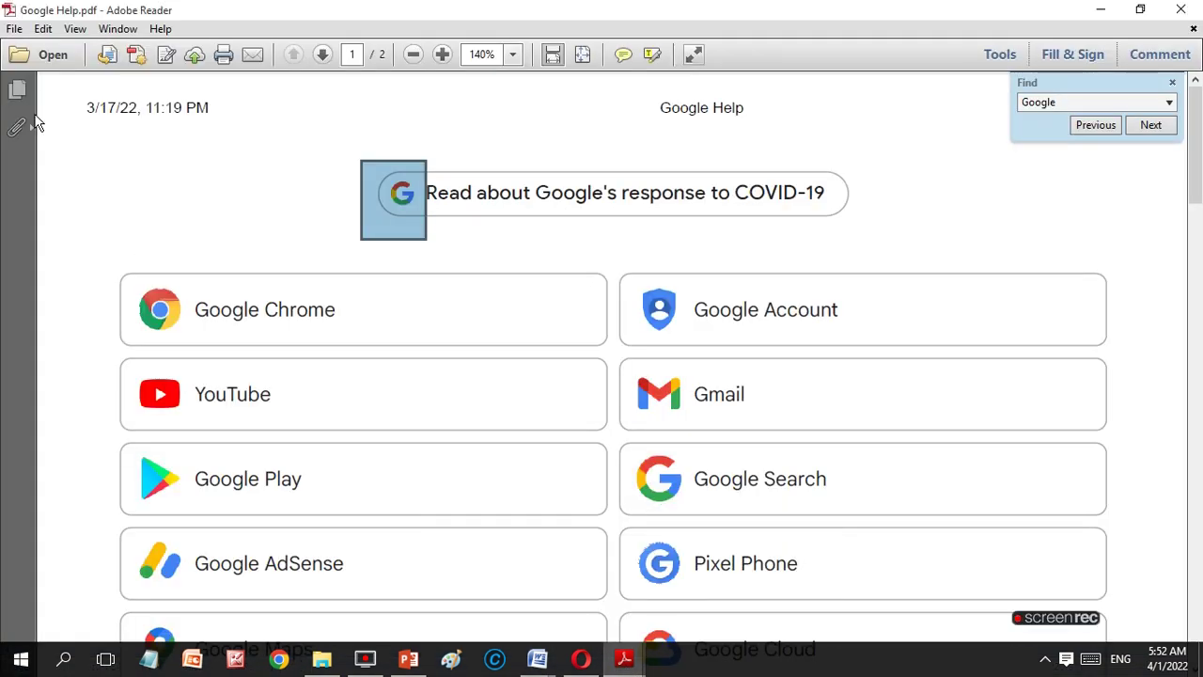
{"action": "left_click", "coordinate": [43, 29]}
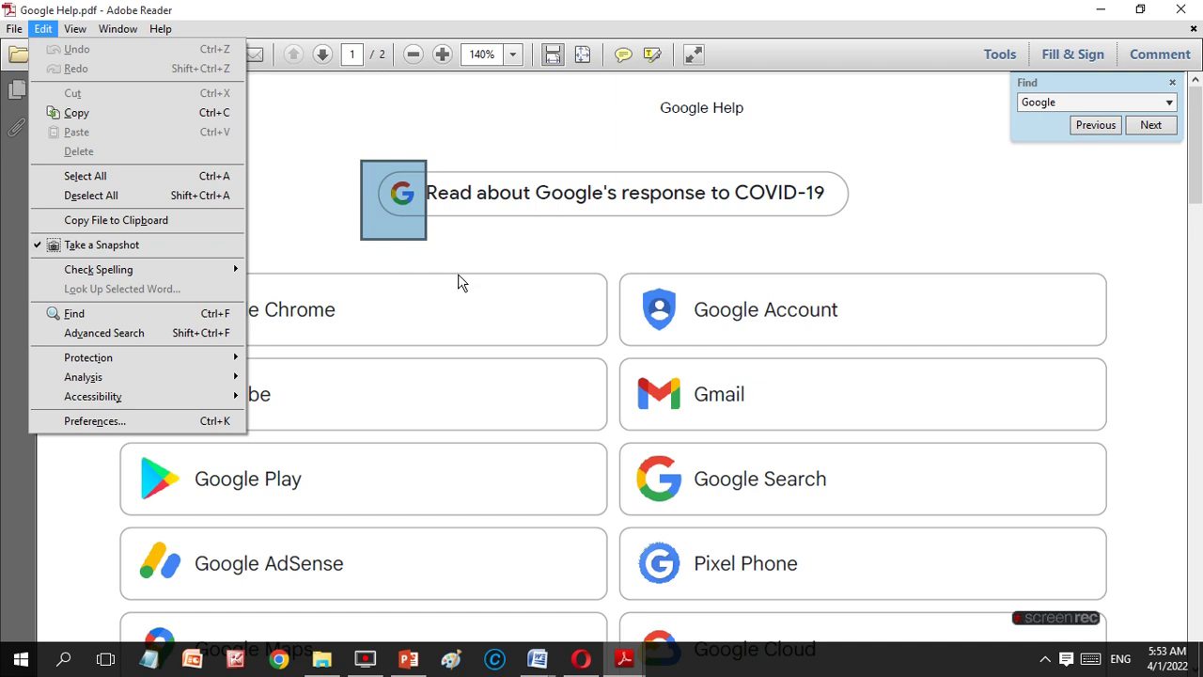
{"action": "left_click", "coordinate": [342, 157]}
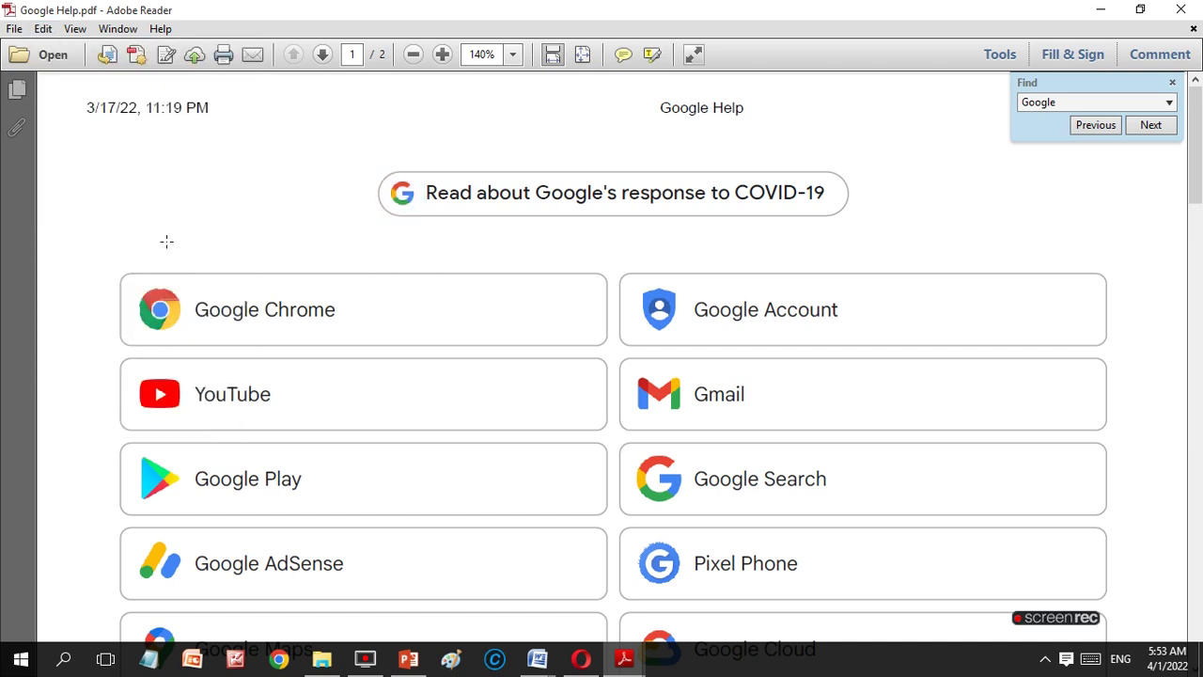
{"action": "left_click_drag", "start_coordinate": [102, 284], "coordinate": [192, 341]}
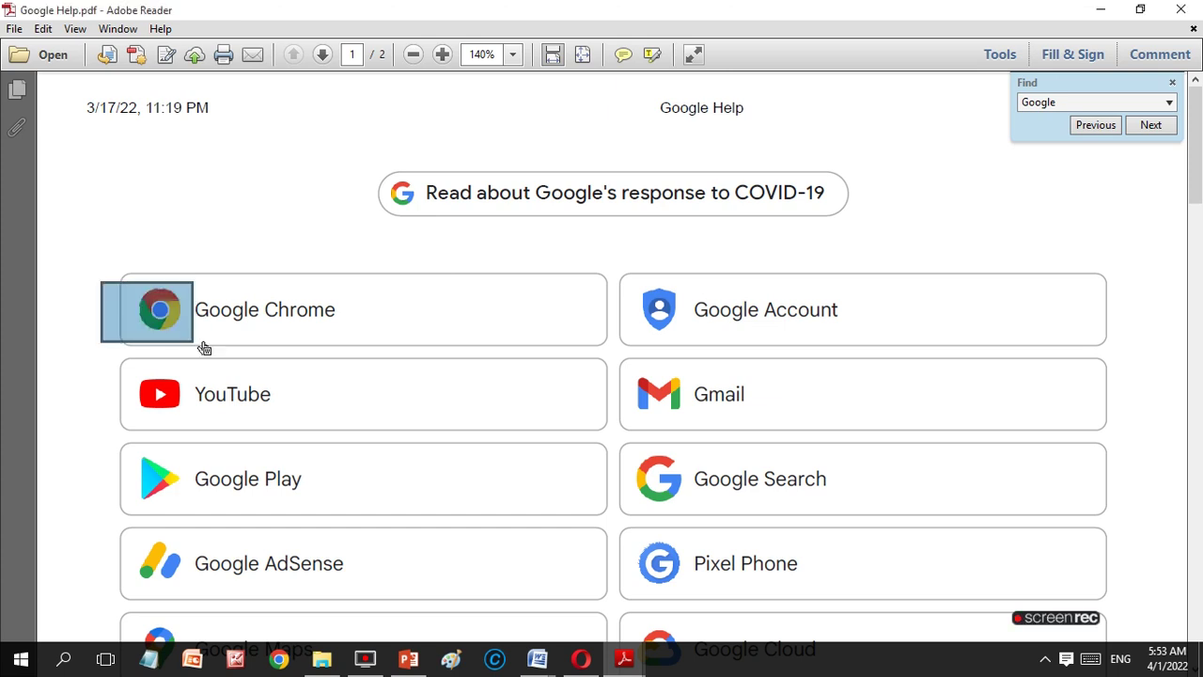
{"action": "mouse_move", "coordinate": [581, 659]}
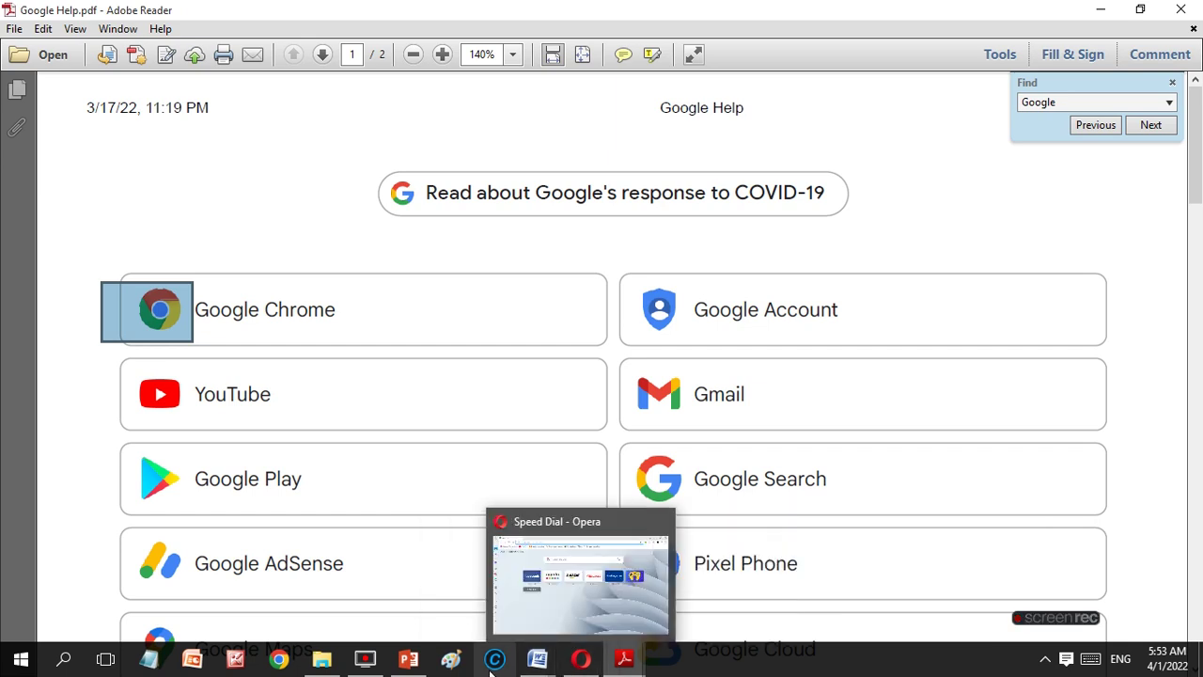
{"action": "left_click", "coordinate": [409, 660]}
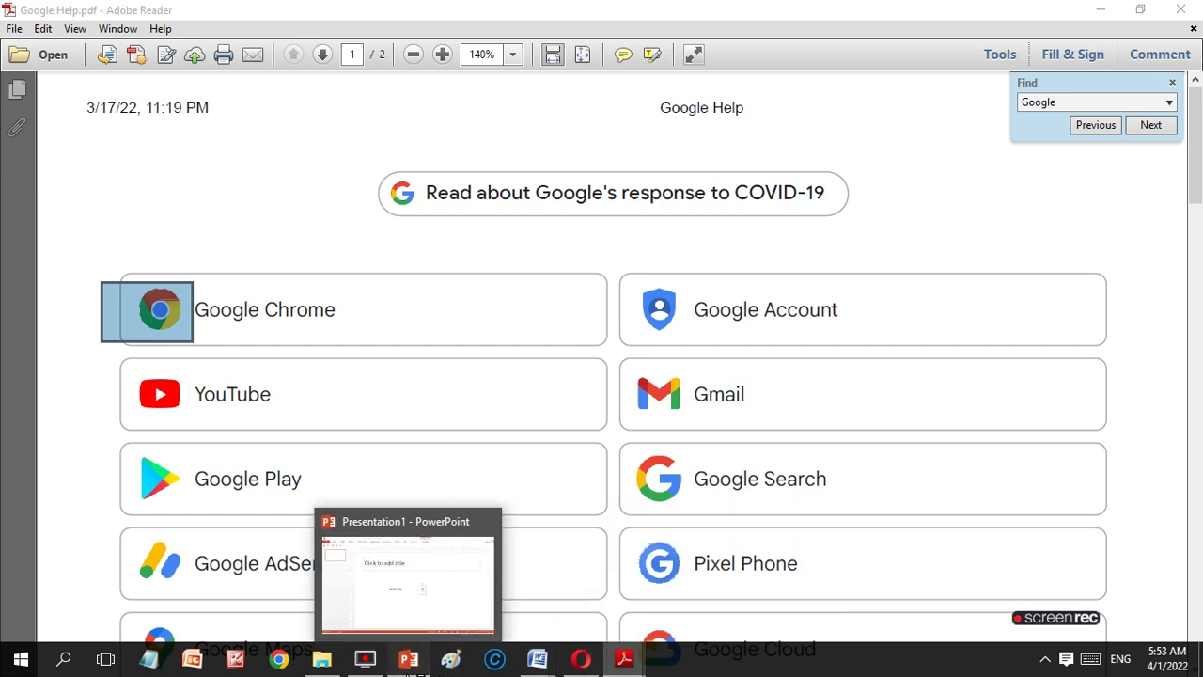
- Move the pasted Chrome logo down-left, below the Google G logo
{"action": "left_click", "coordinate": [409, 659]}
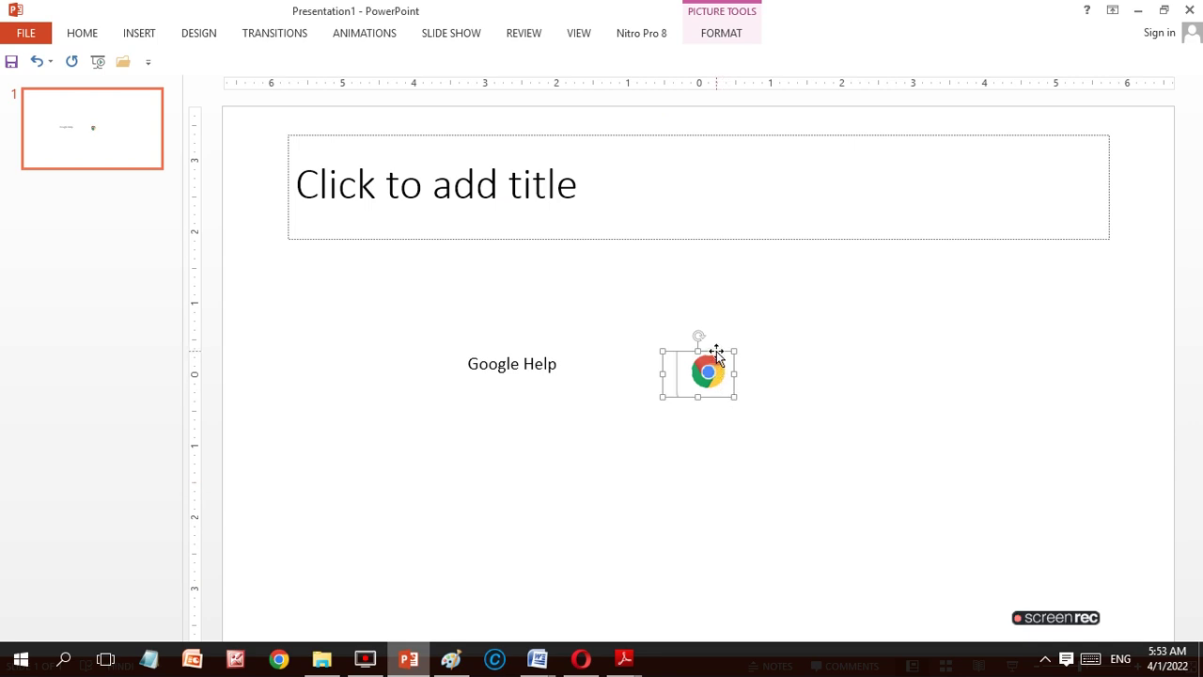
{"action": "left_click_drag", "start_coordinate": [716, 354], "coordinate": [628, 429]}
{"action": "left_click", "coordinate": [664, 490]}
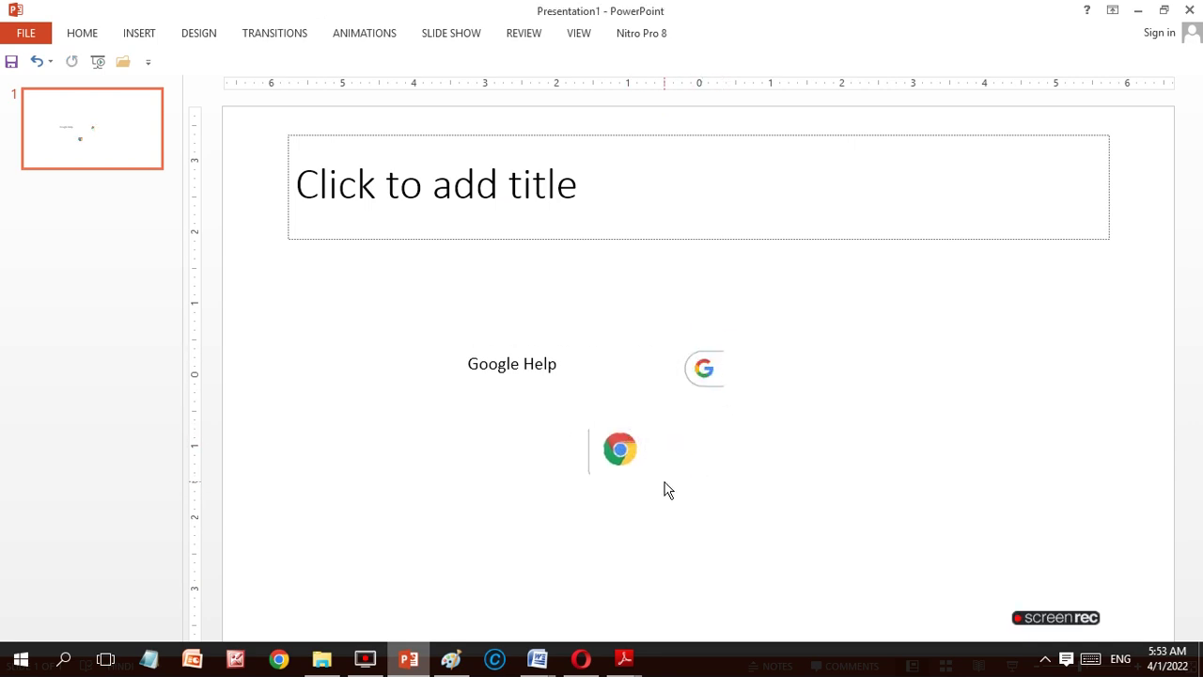
{"action": "left_click", "coordinate": [630, 666]}
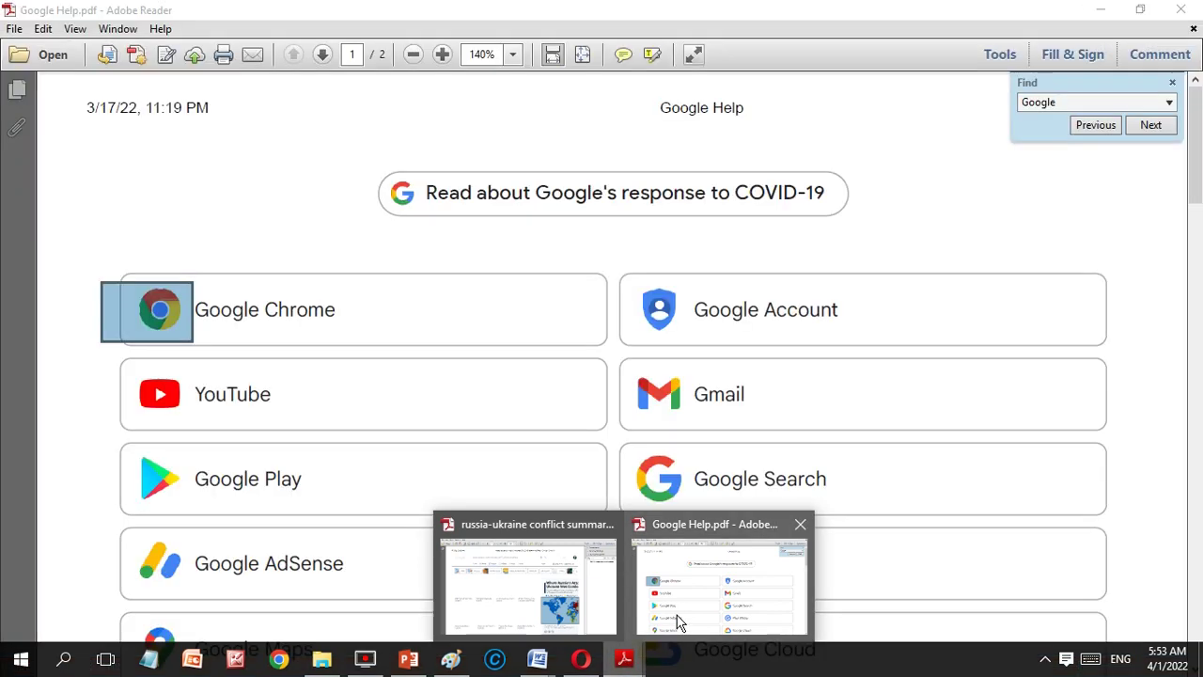
- Open and cancel Print for the Chrome graphic, then open the Find options list
{"action": "left_click", "coordinate": [677, 618]}
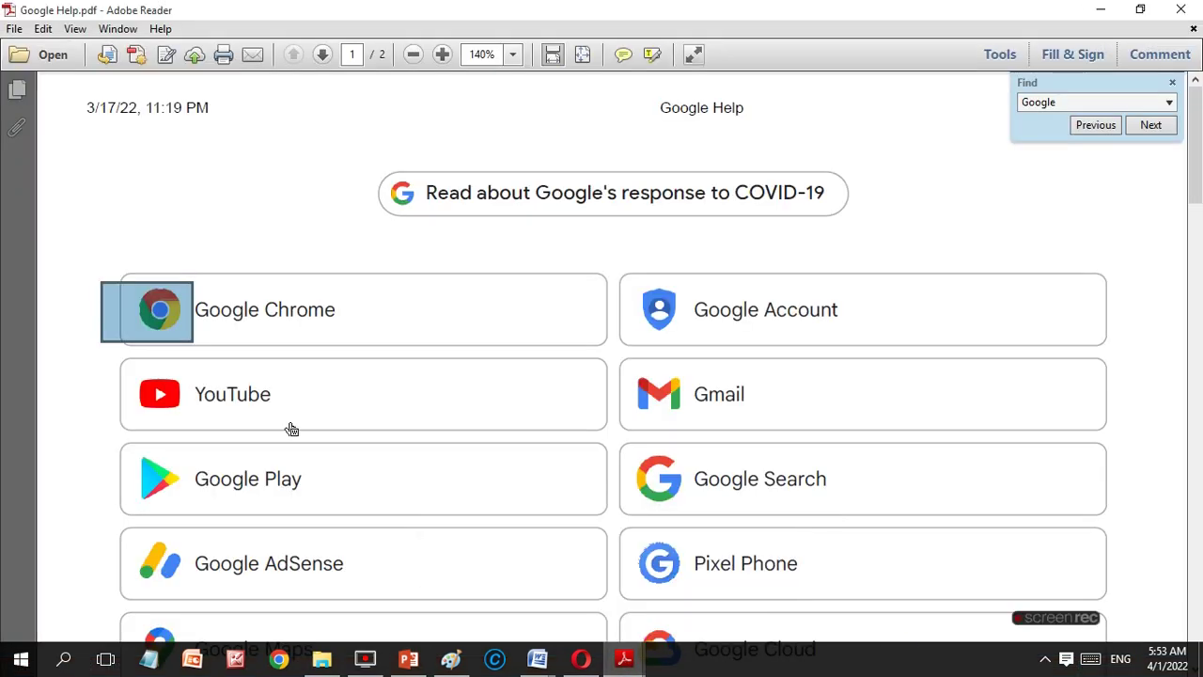
{"action": "right_click", "coordinate": [136, 336]}
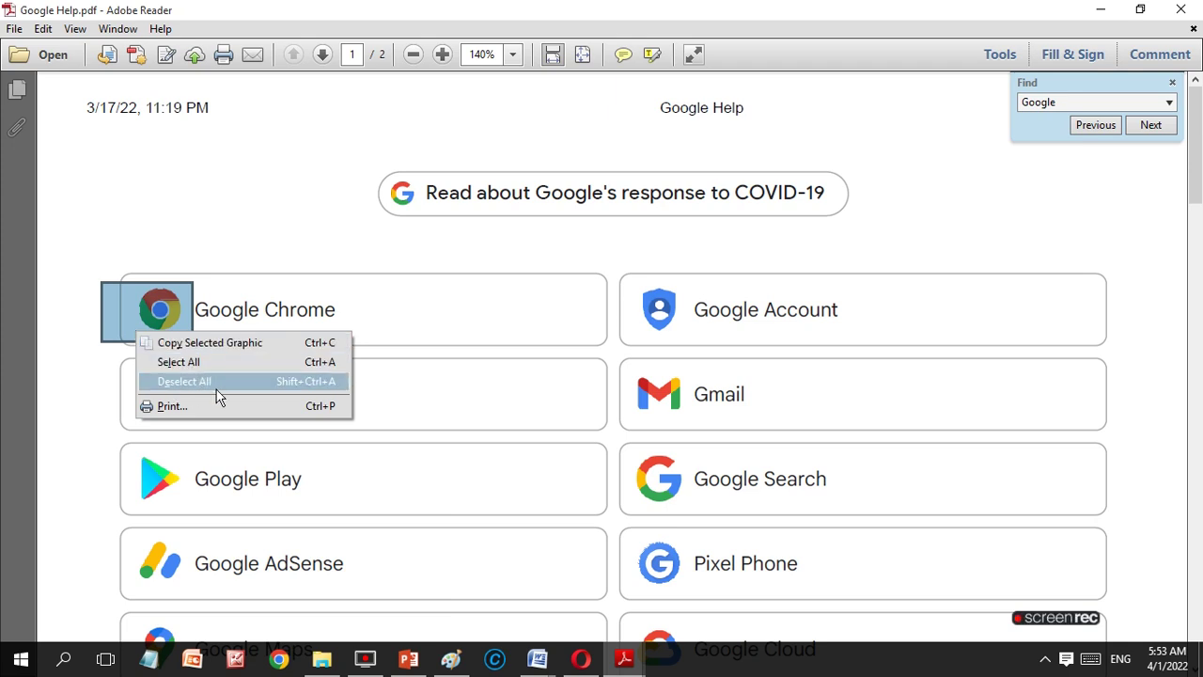
{"action": "left_click", "coordinate": [165, 414]}
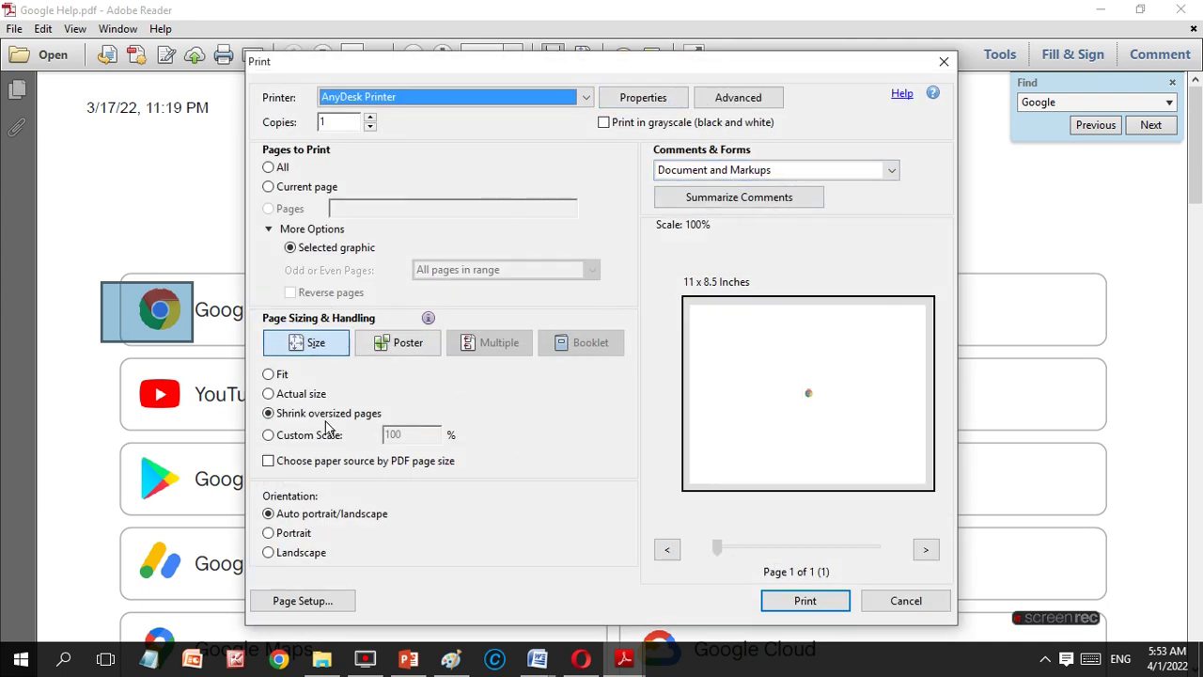
{"action": "left_click", "coordinate": [923, 604]}
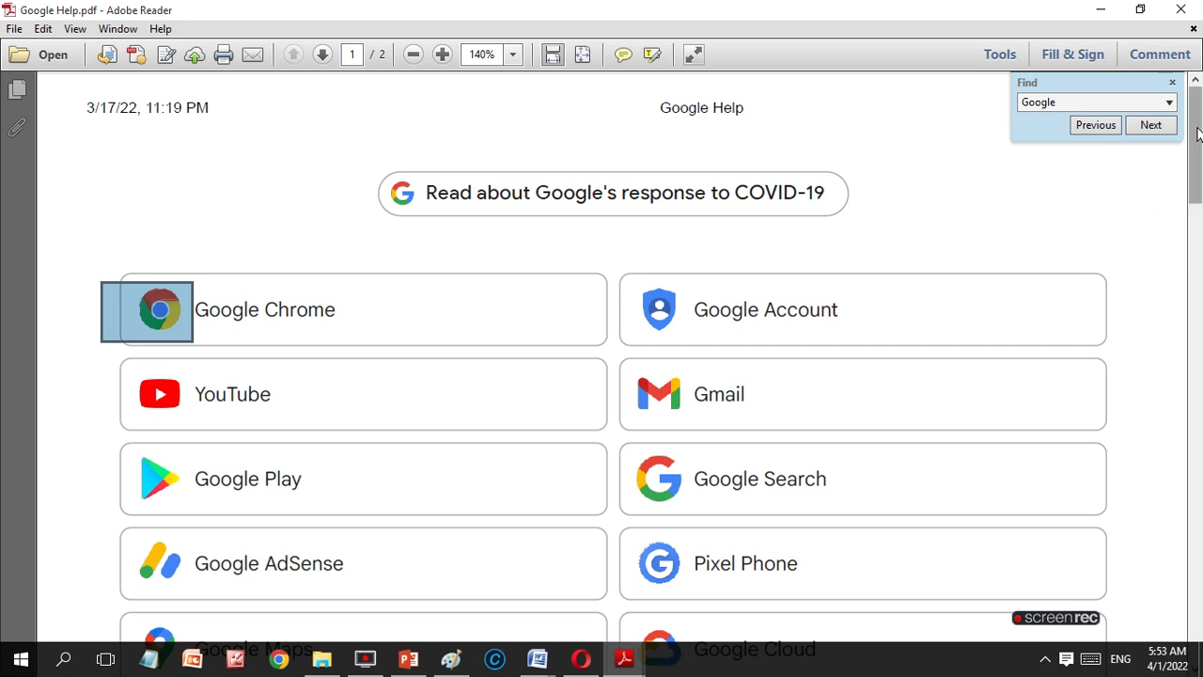
{"action": "left_click", "coordinate": [1170, 105]}
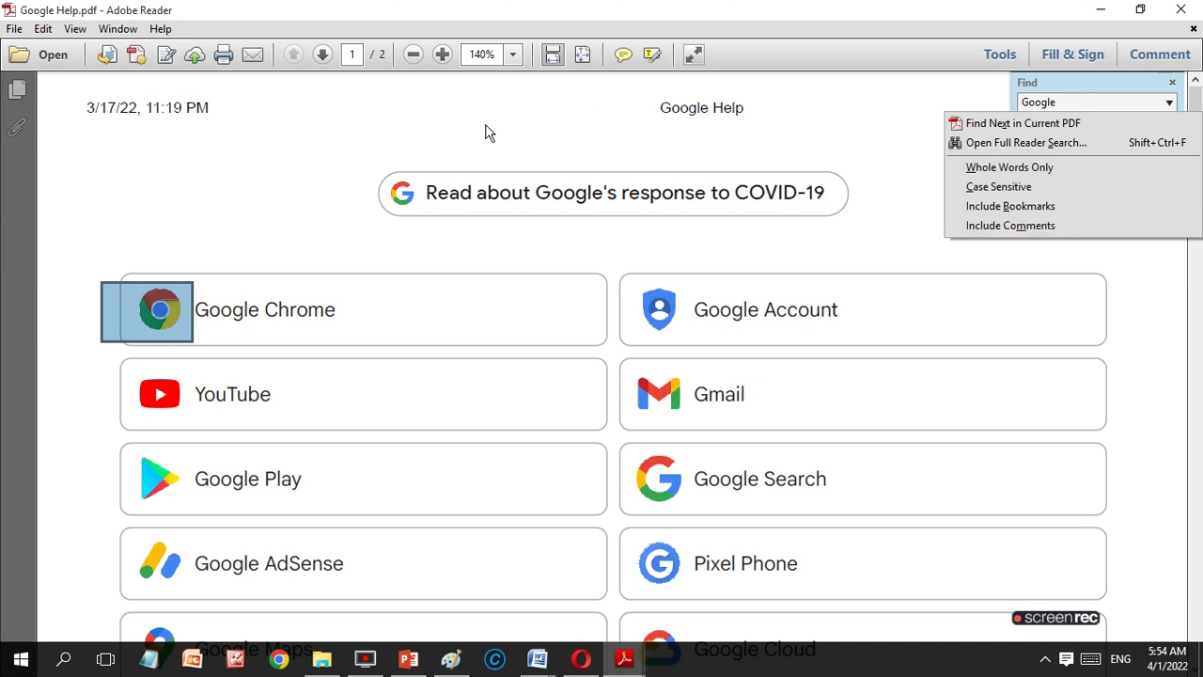
- Find the next occurrence of 'Google' on the page, then close the search panel
{"action": "left_click", "coordinate": [604, 112]}
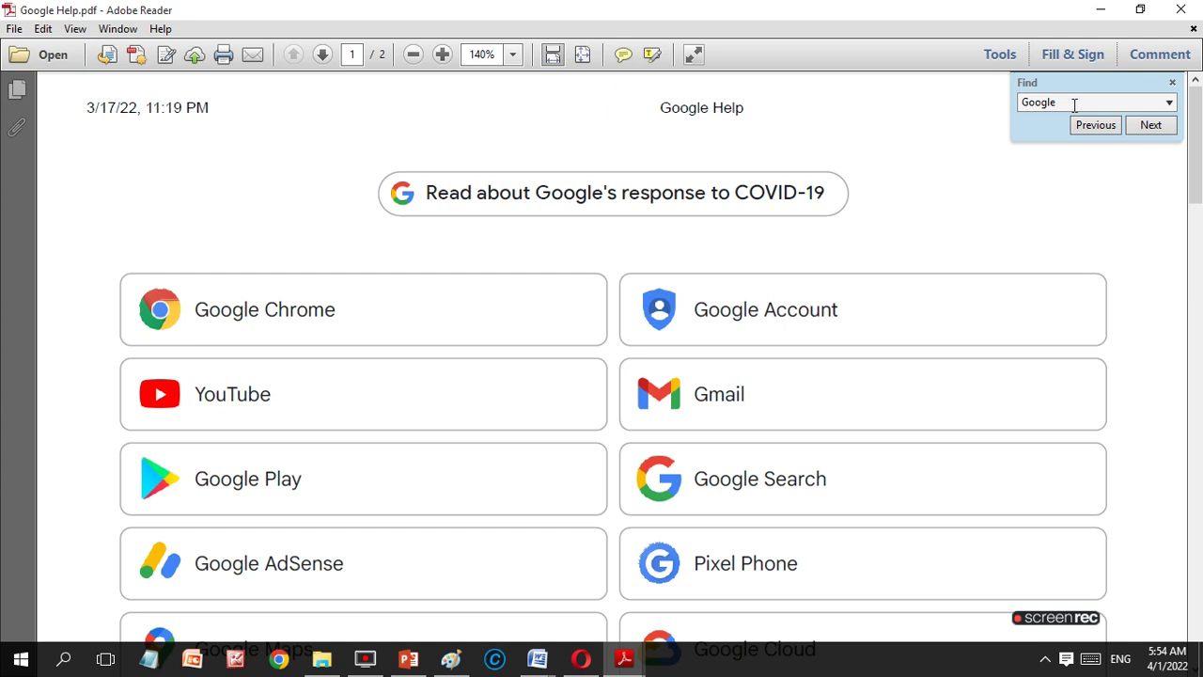
{"action": "left_click", "coordinate": [1158, 126]}
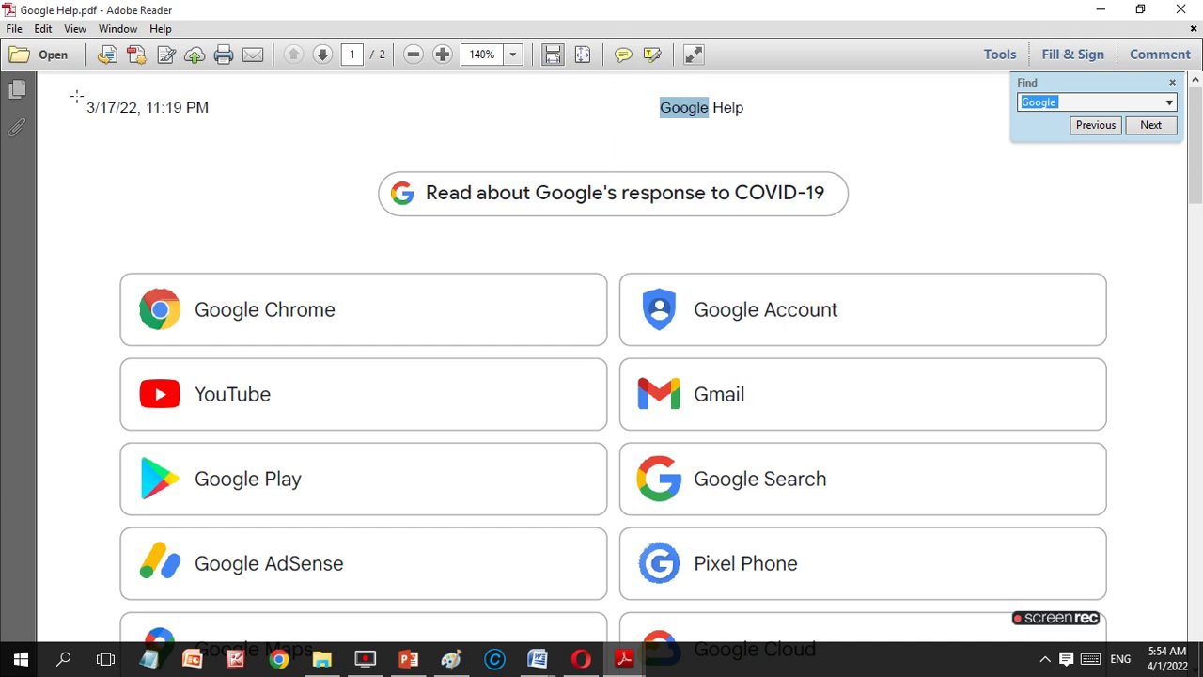
{"action": "left_click", "coordinate": [43, 28]}
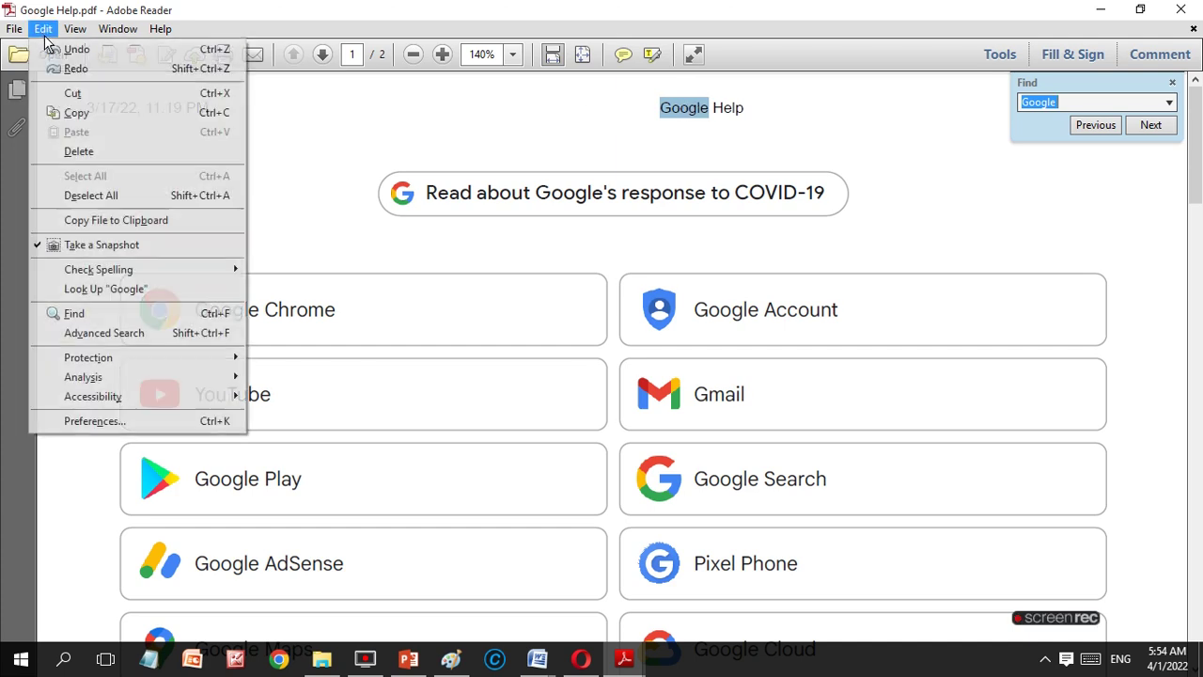
{"action": "left_click", "coordinate": [80, 245]}
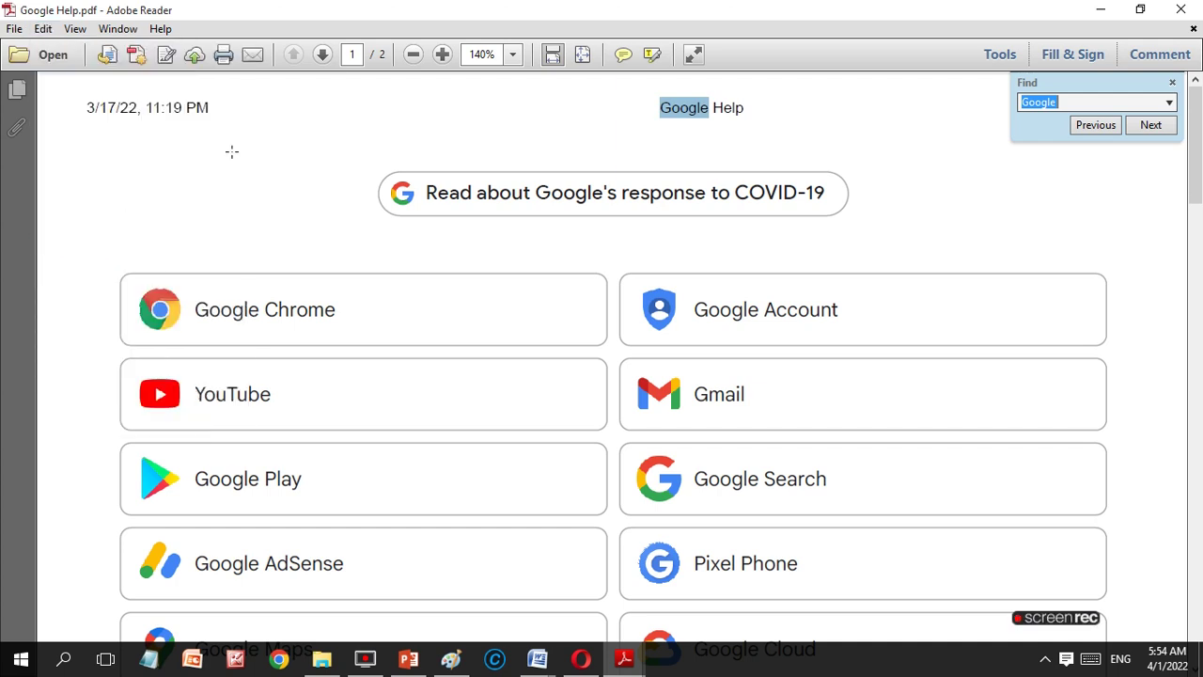
{"action": "key", "text": "Escape"}
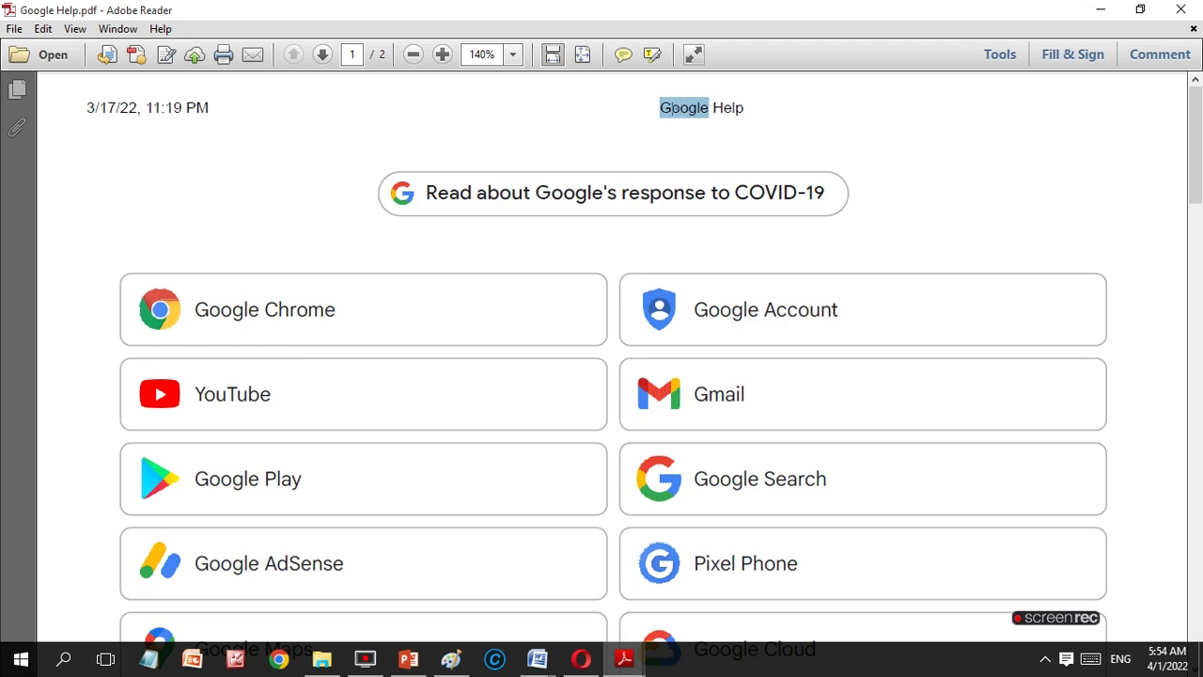
- Cancel the COVID-19 link's blog.google connection warning and minimize Adobe Reader
{"action": "left_click", "coordinate": [461, 184]}
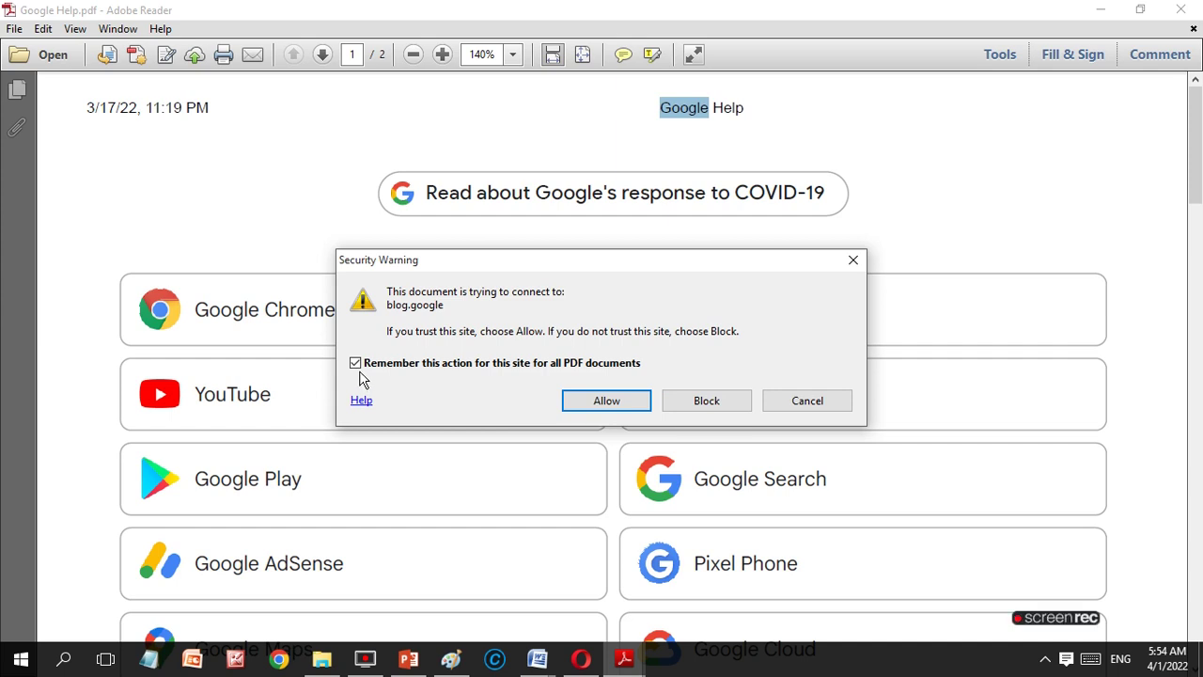
{"action": "left_click", "coordinate": [812, 403]}
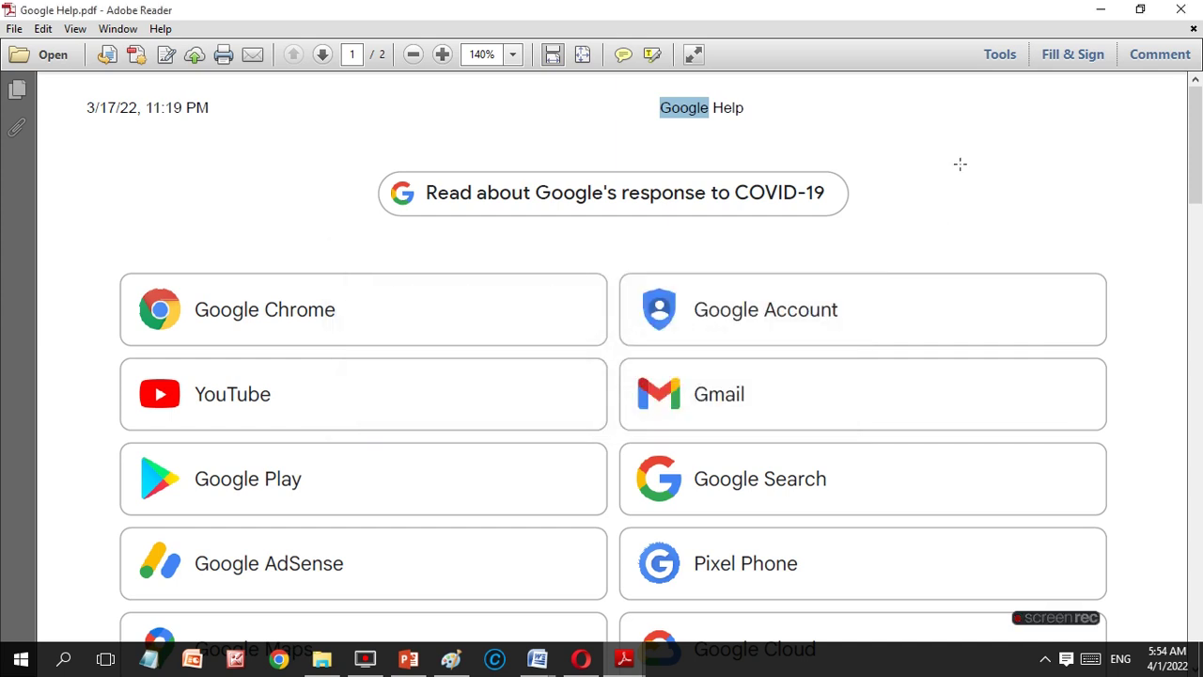
{"action": "left_click", "coordinate": [1100, 10]}
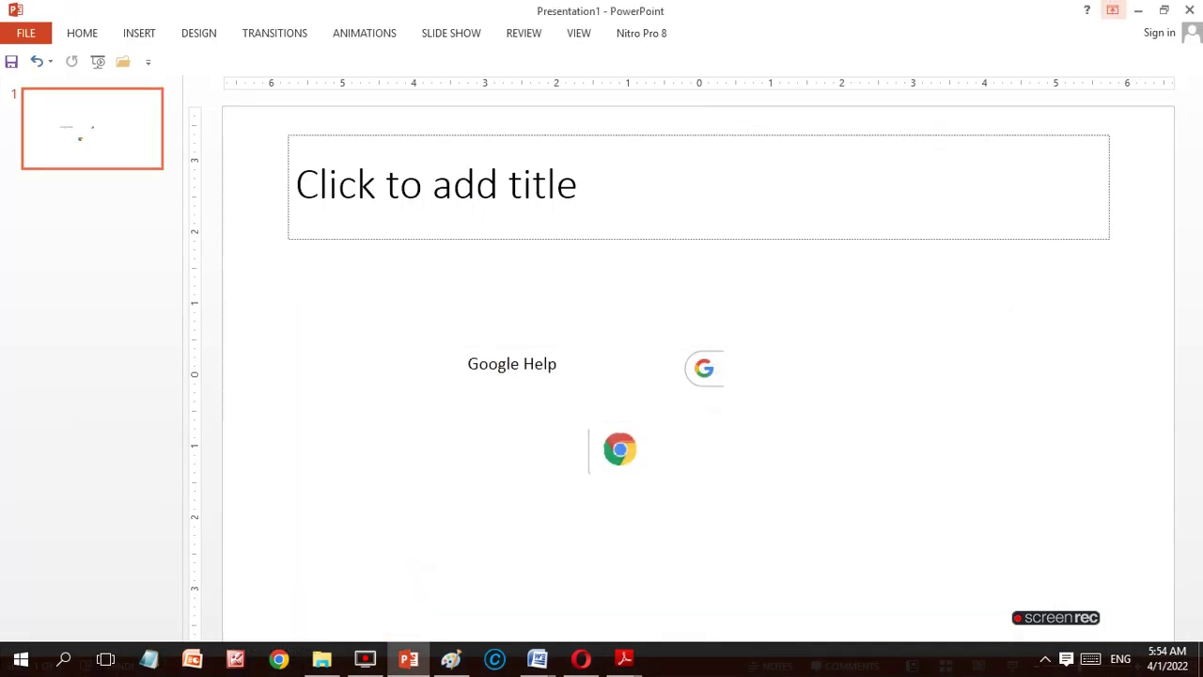
{"action": "mouse_move", "coordinate": [624, 659]}
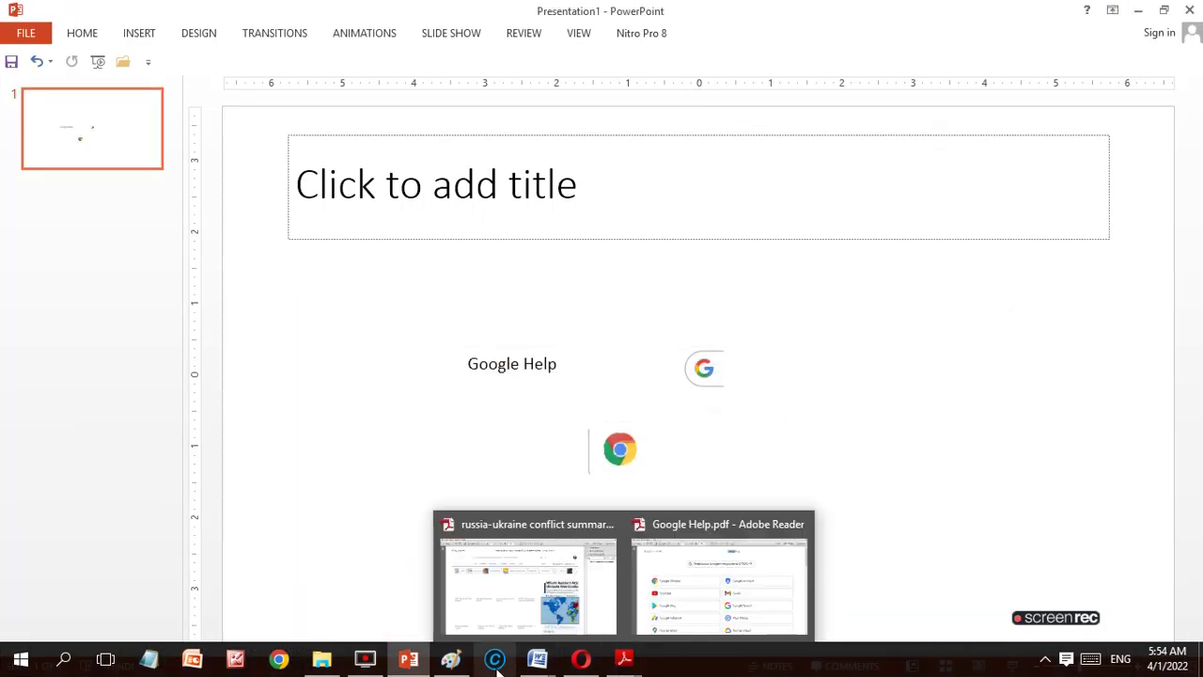
- Reopen Google Help.pdf from Downloads so it shows at page 1 of 2
{"action": "left_click", "coordinate": [324, 659]}
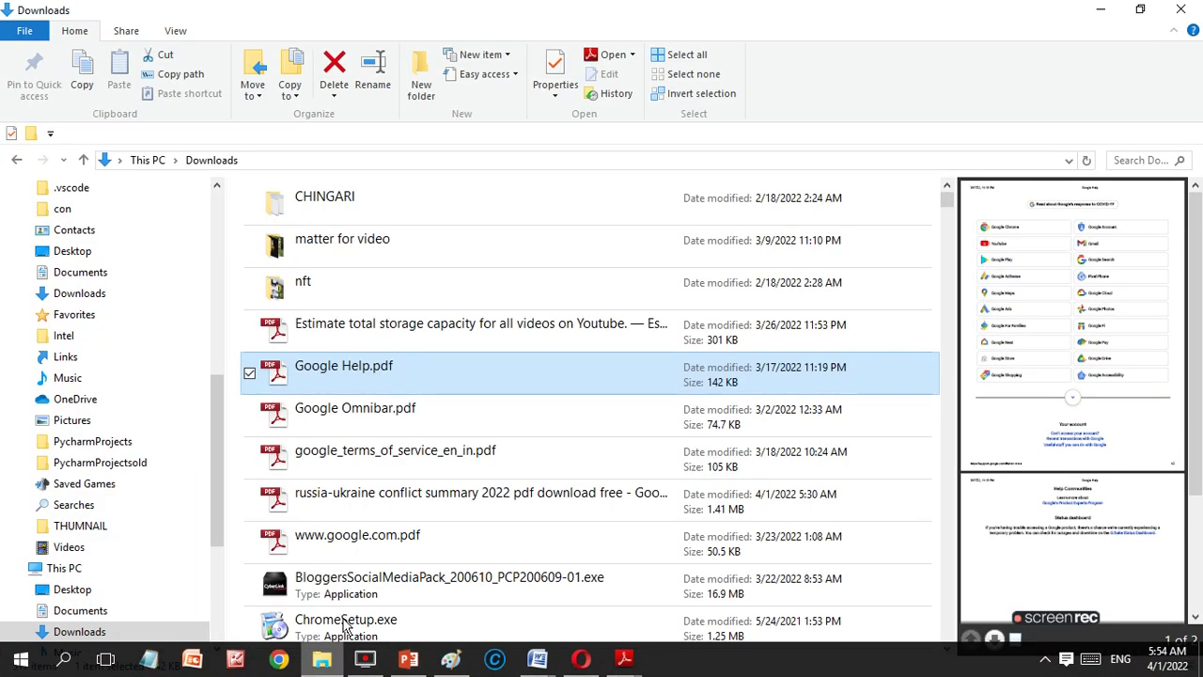
{"action": "double_click", "coordinate": [370, 378]}
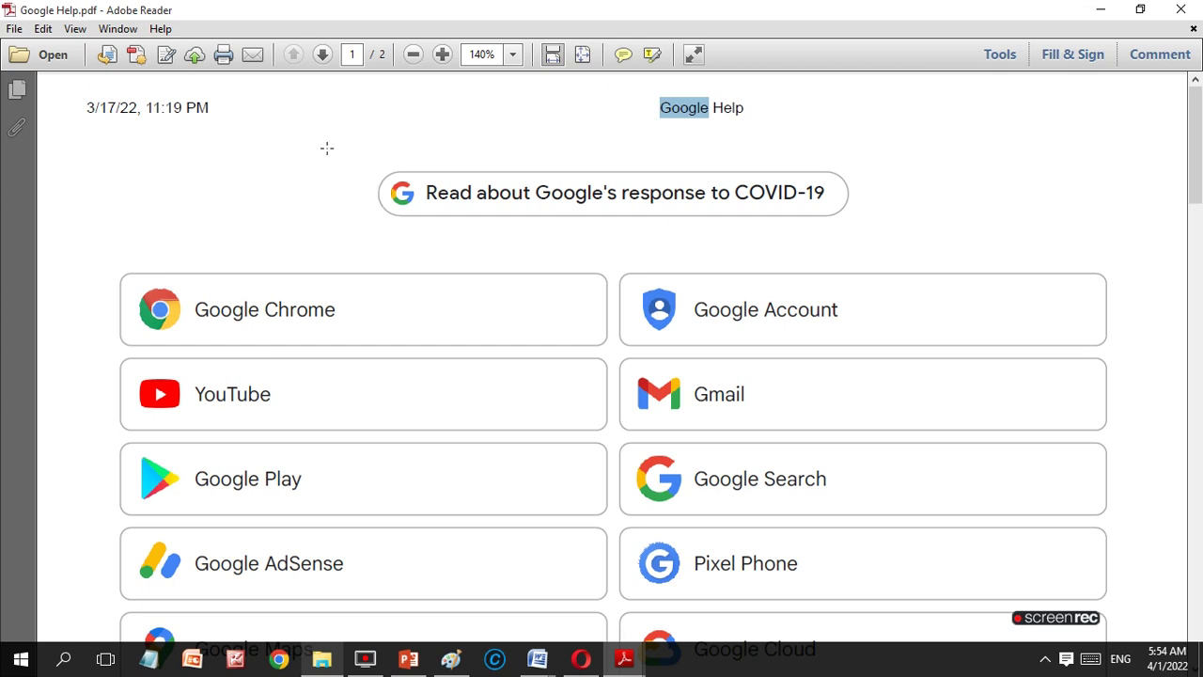
- Take a snapshot of the Google Chrome logo to copy it as an image
{"action": "left_click", "coordinate": [42, 29]}
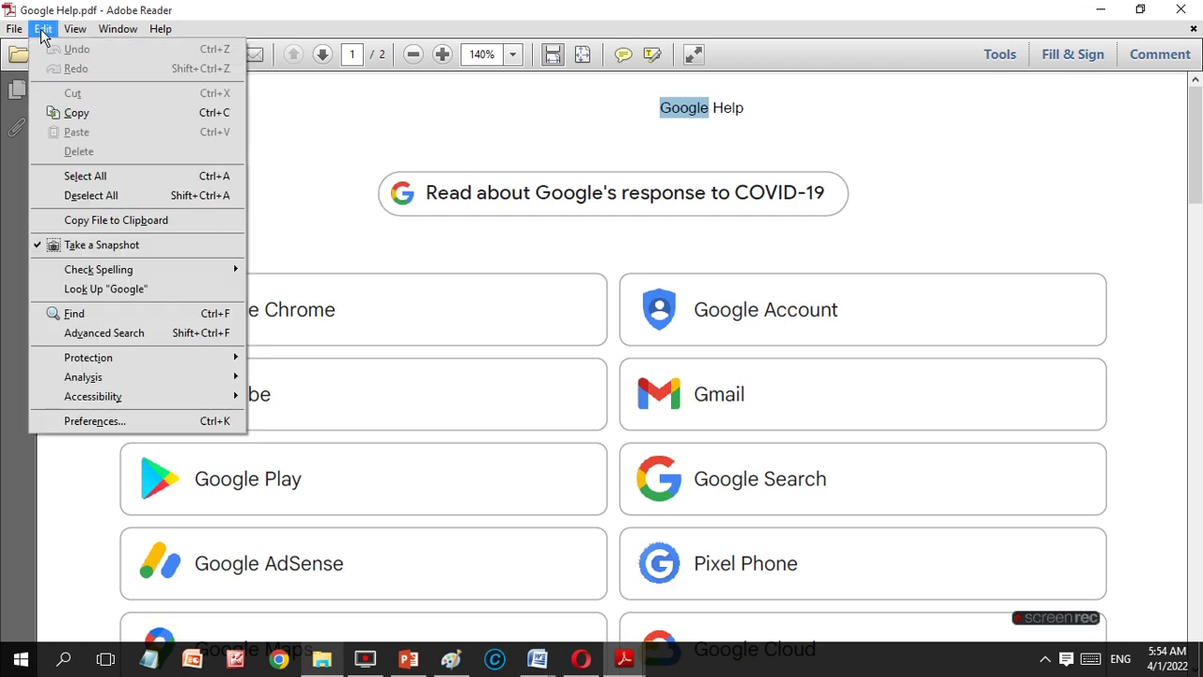
{"action": "left_click", "coordinate": [47, 246]}
{"action": "left_click_drag", "start_coordinate": [112, 273], "coordinate": [173, 353]}
{"action": "key", "text": "Return"}
{"action": "left_click", "coordinate": [173, 228]}
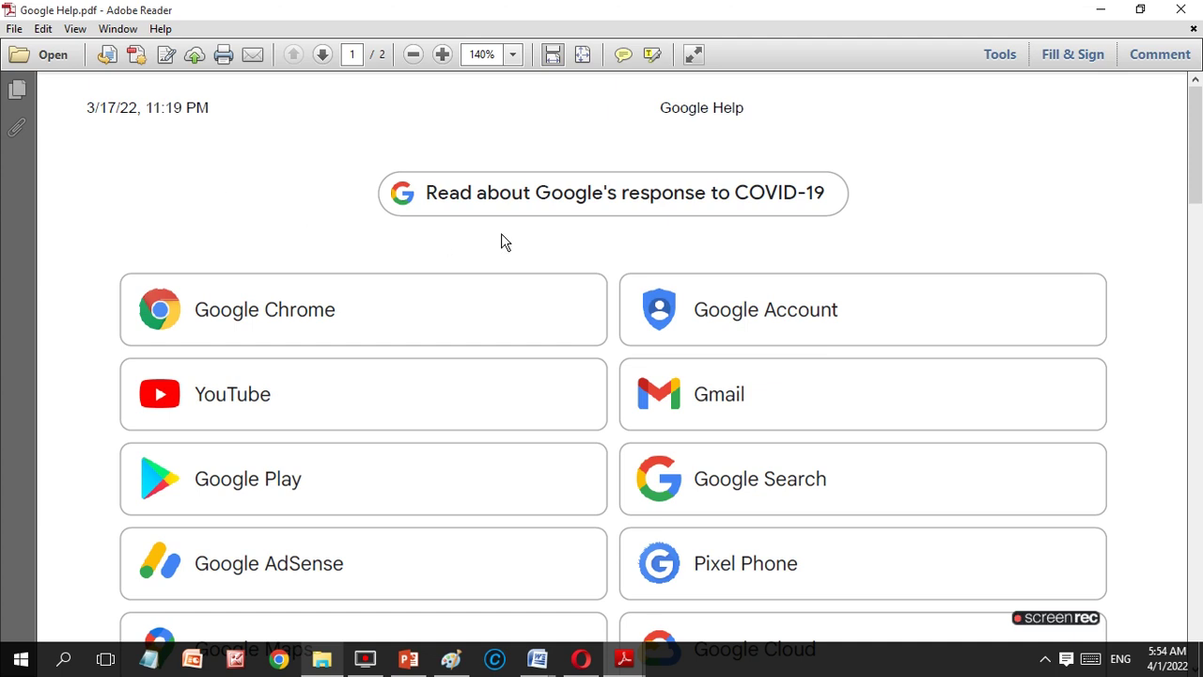
- Switch back to the Select Tool and cancel the blog.google security warning from the COVID-19 link
{"action": "right_click", "coordinate": [286, 185]}
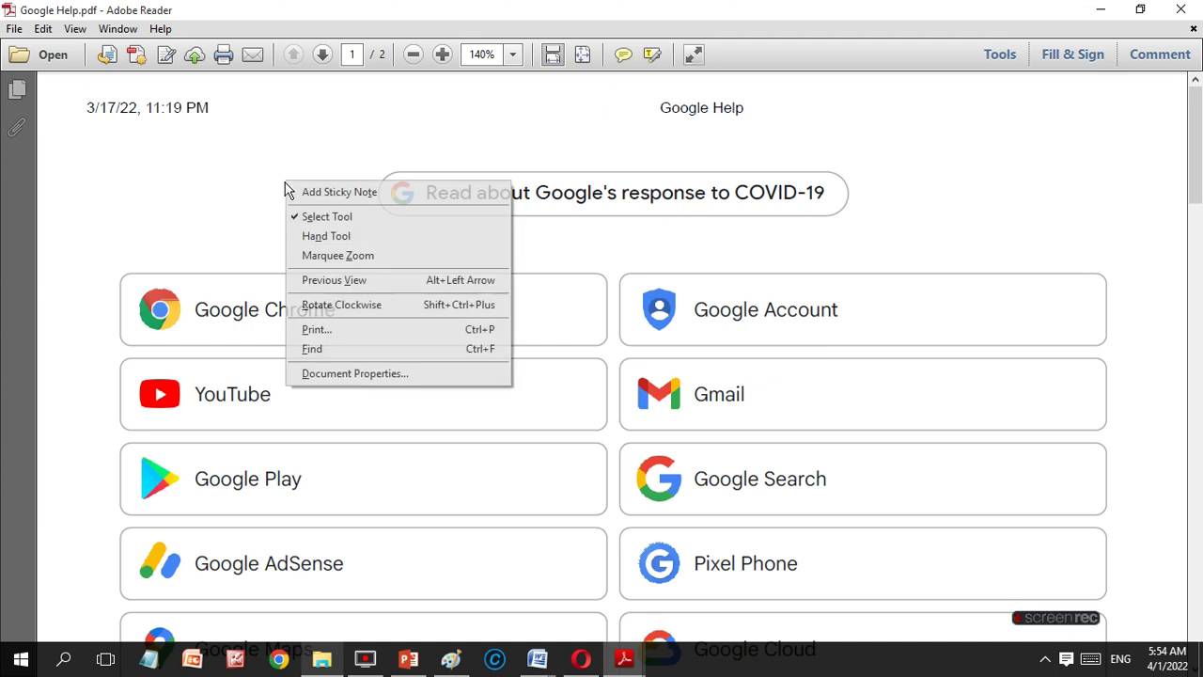
{"action": "left_click", "coordinate": [320, 222]}
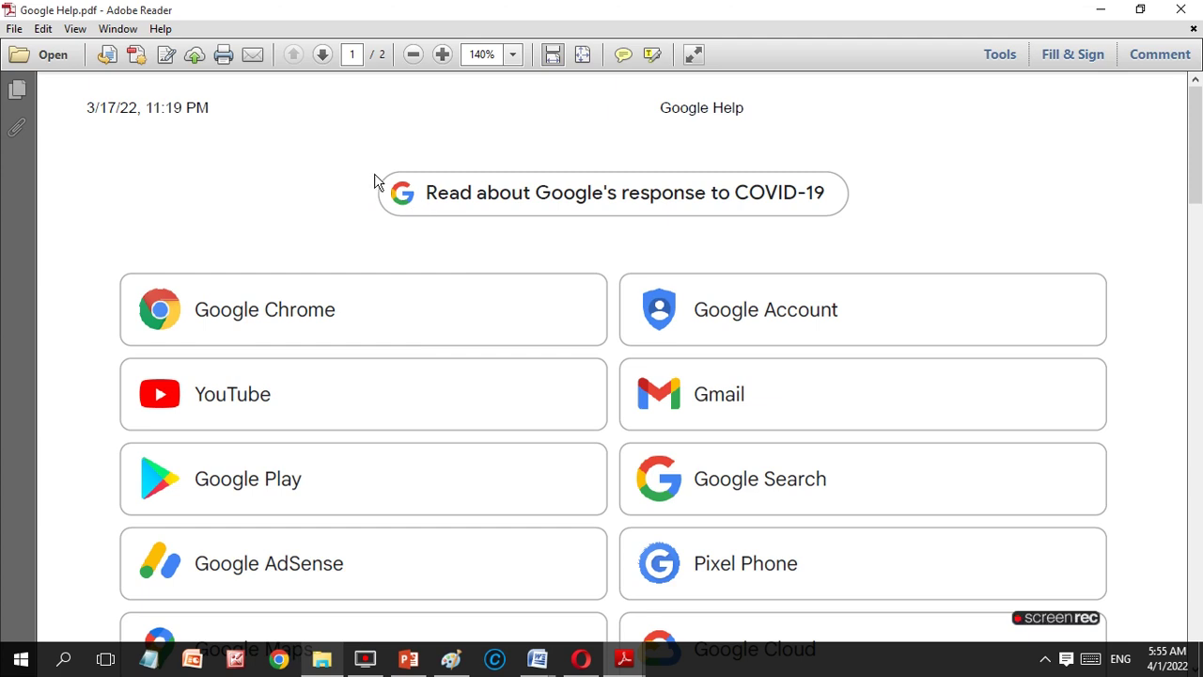
{"action": "left_click", "coordinate": [431, 183]}
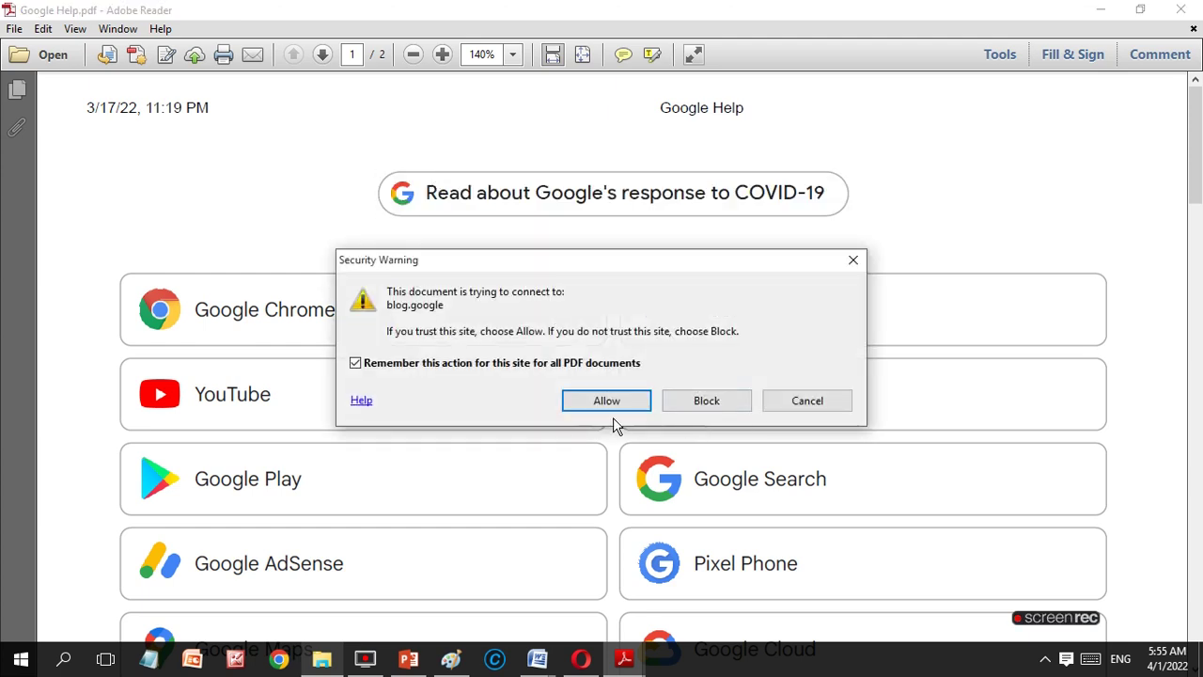
{"action": "left_click", "coordinate": [805, 402]}
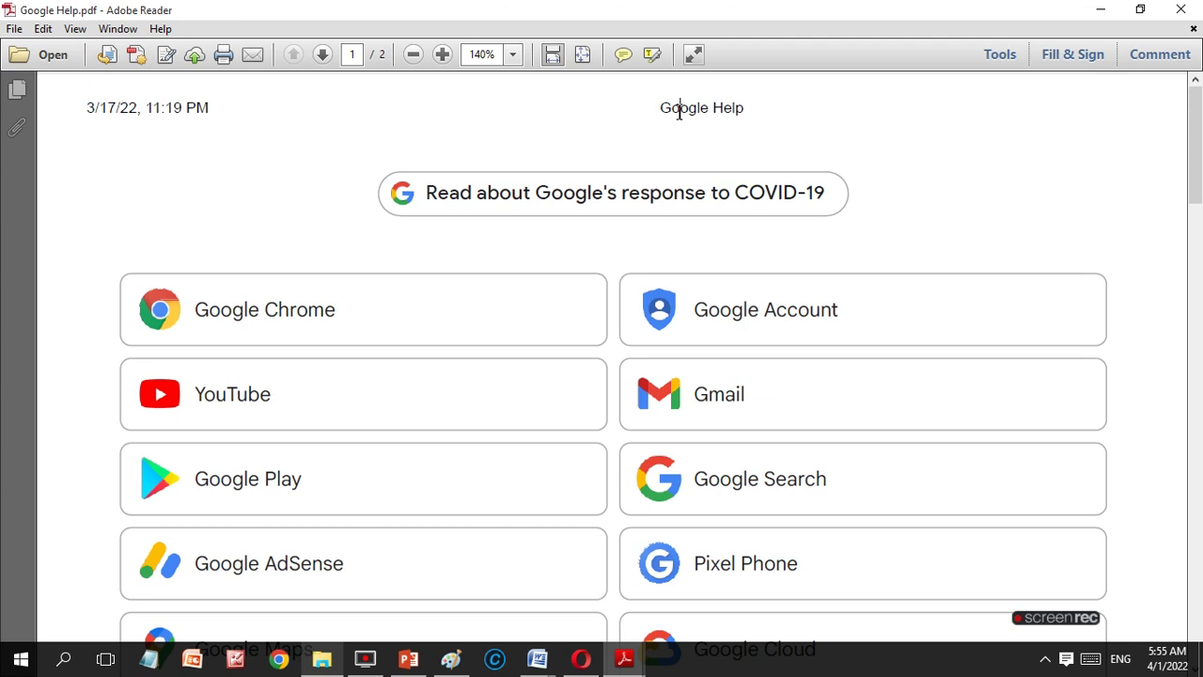
- Search the PDF for 'Google' and step to its first match
{"action": "key", "text": "ctrl+f"}
{"action": "type", "text": "Google"}
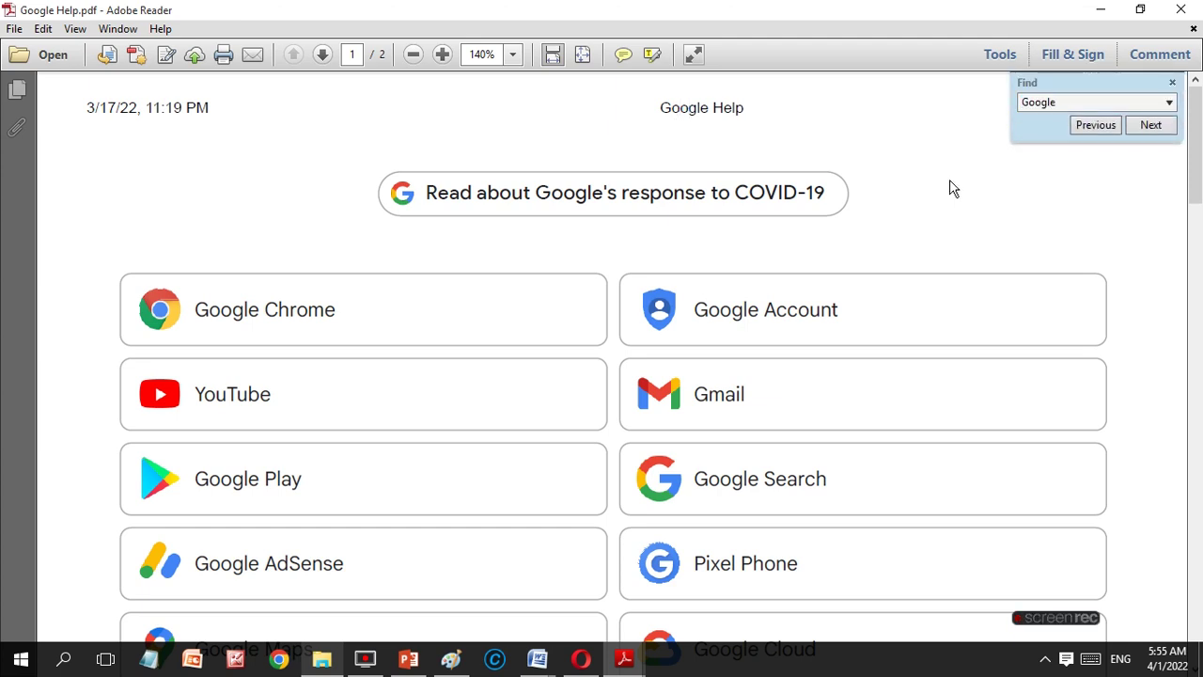
{"action": "left_click", "coordinate": [1142, 128]}
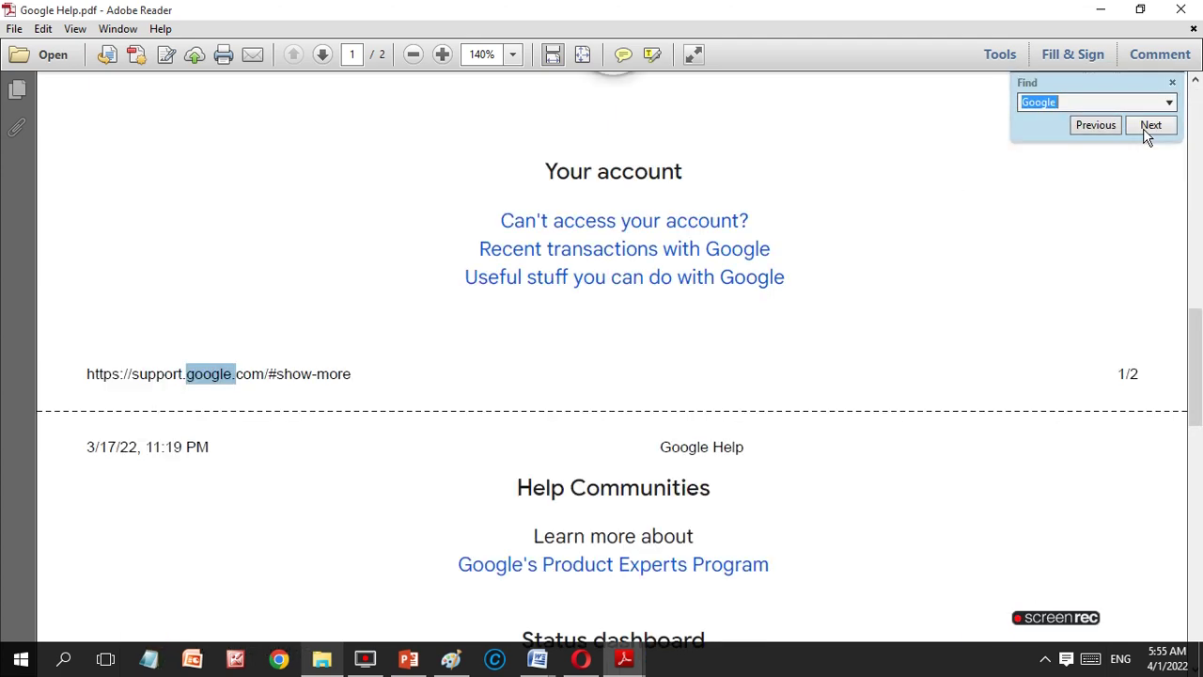
{"action": "right_click", "coordinate": [194, 383]}
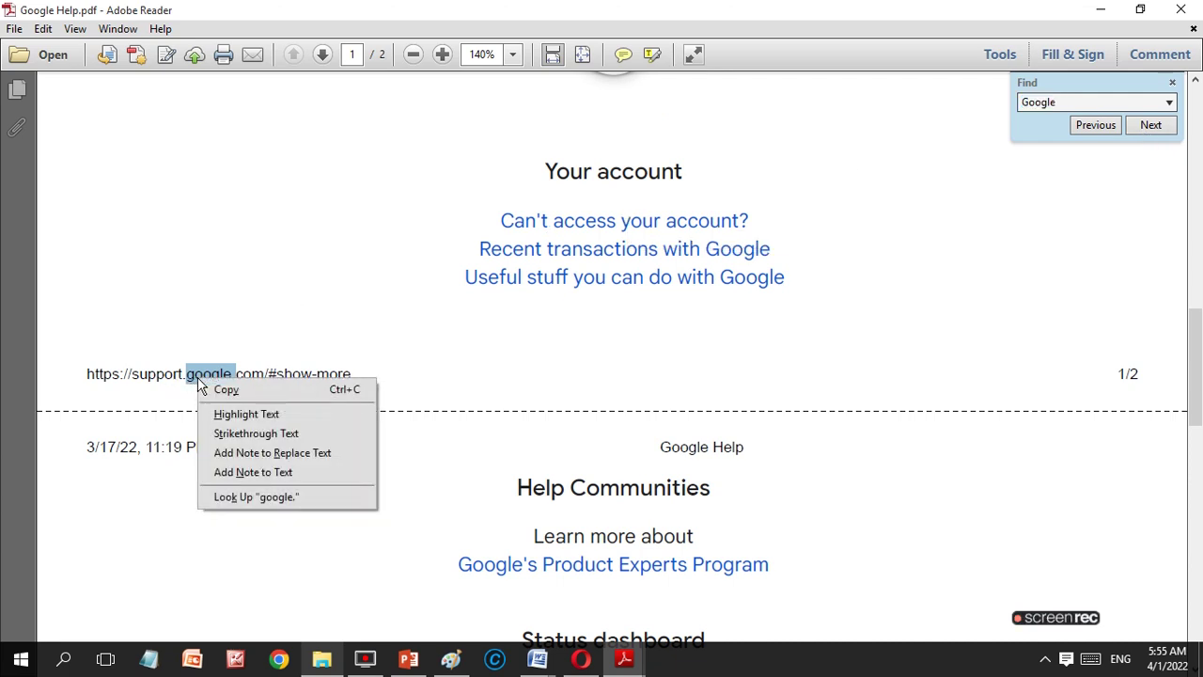
{"action": "left_click", "coordinate": [550, 430]}
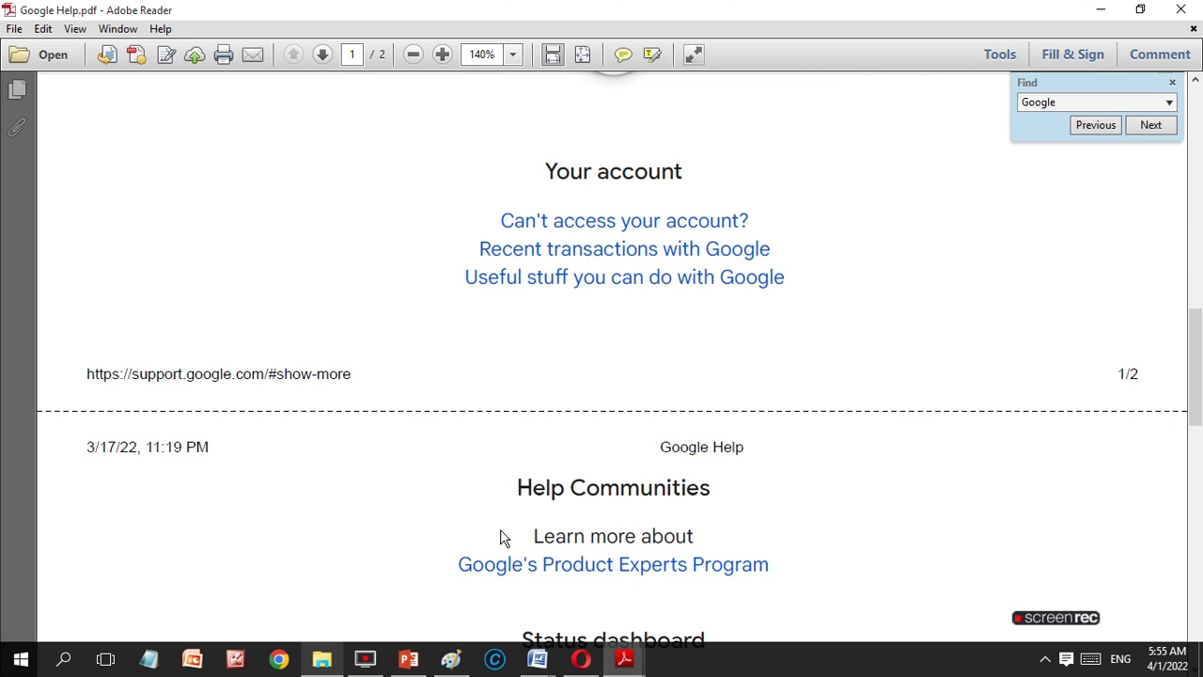
- Copy the word 'Google's' from the next match, then go to PowerPoint
{"action": "left_click", "coordinate": [1149, 125]}
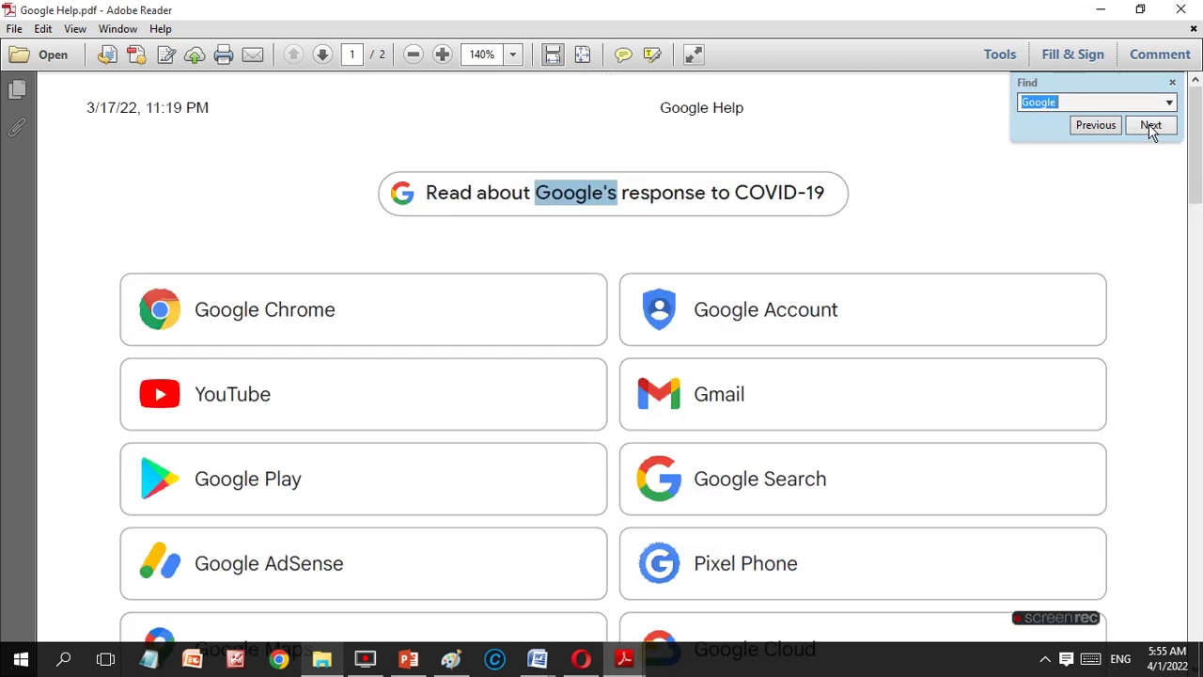
{"action": "right_click", "coordinate": [577, 203]}
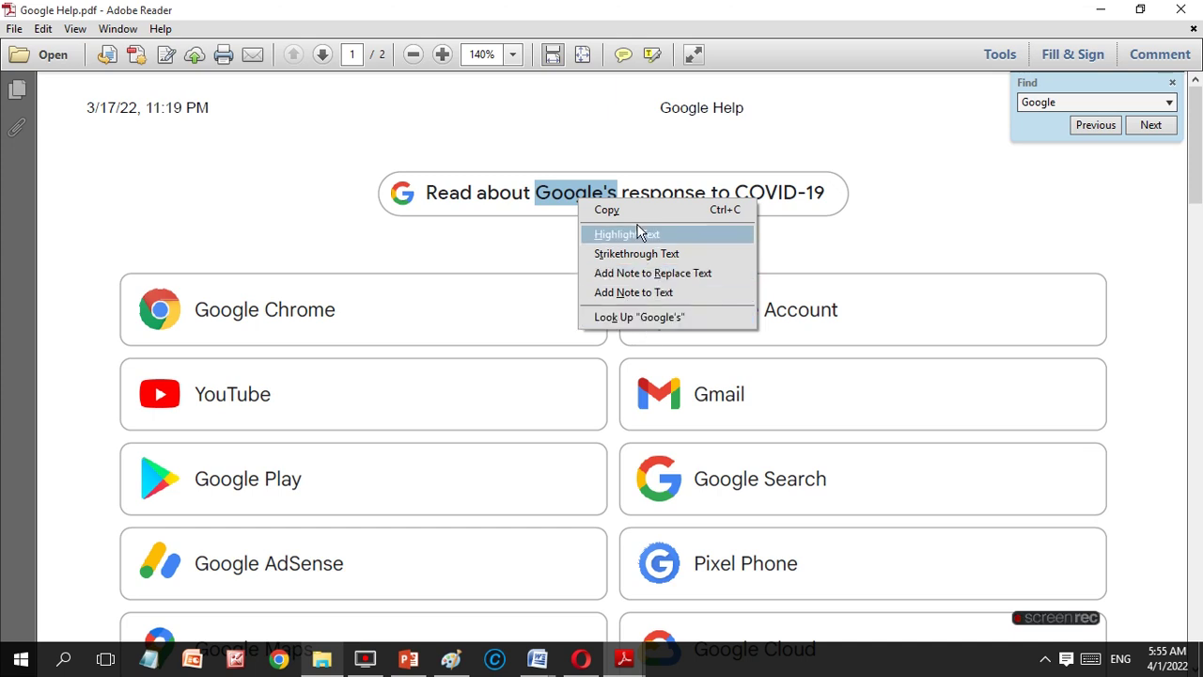
{"action": "left_click", "coordinate": [638, 211]}
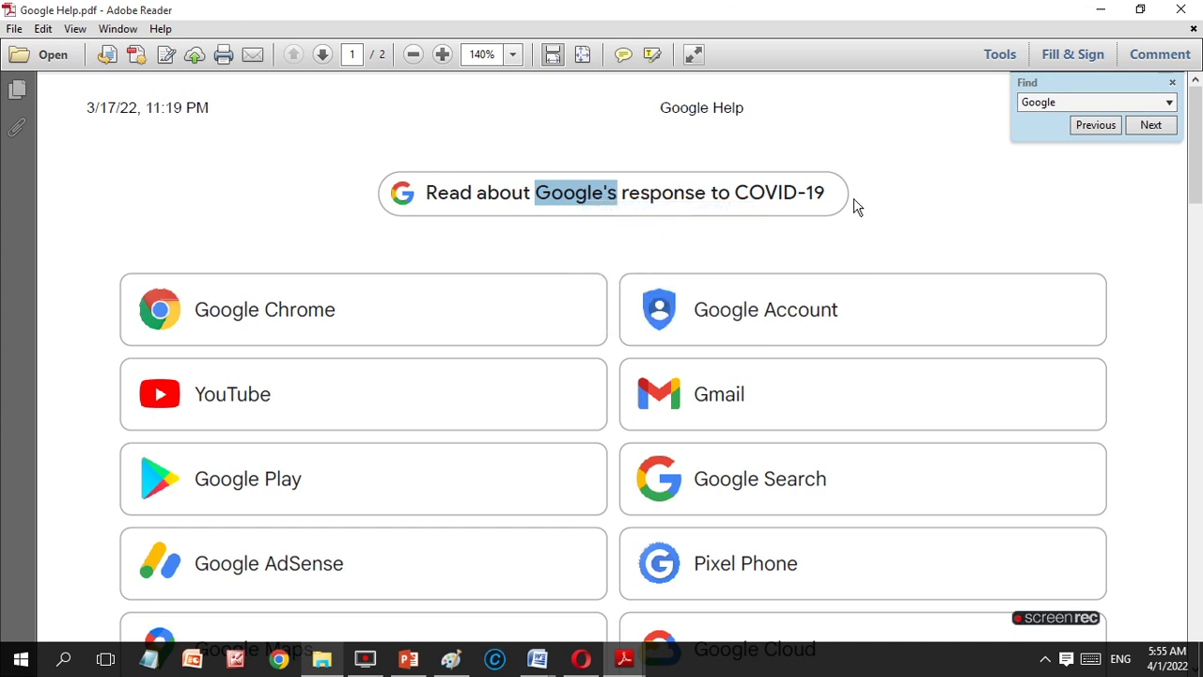
{"action": "left_click", "coordinate": [407, 662]}
{"action": "key", "text": "ctrl+v"}
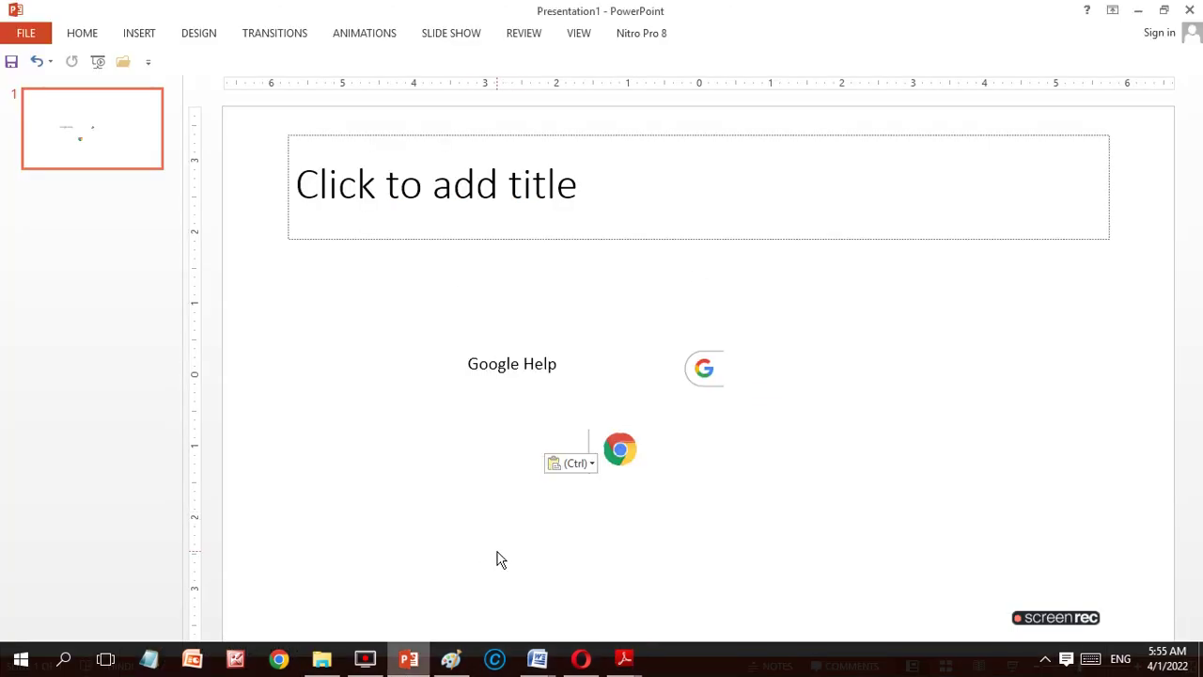
{"action": "key", "text": "Escape"}
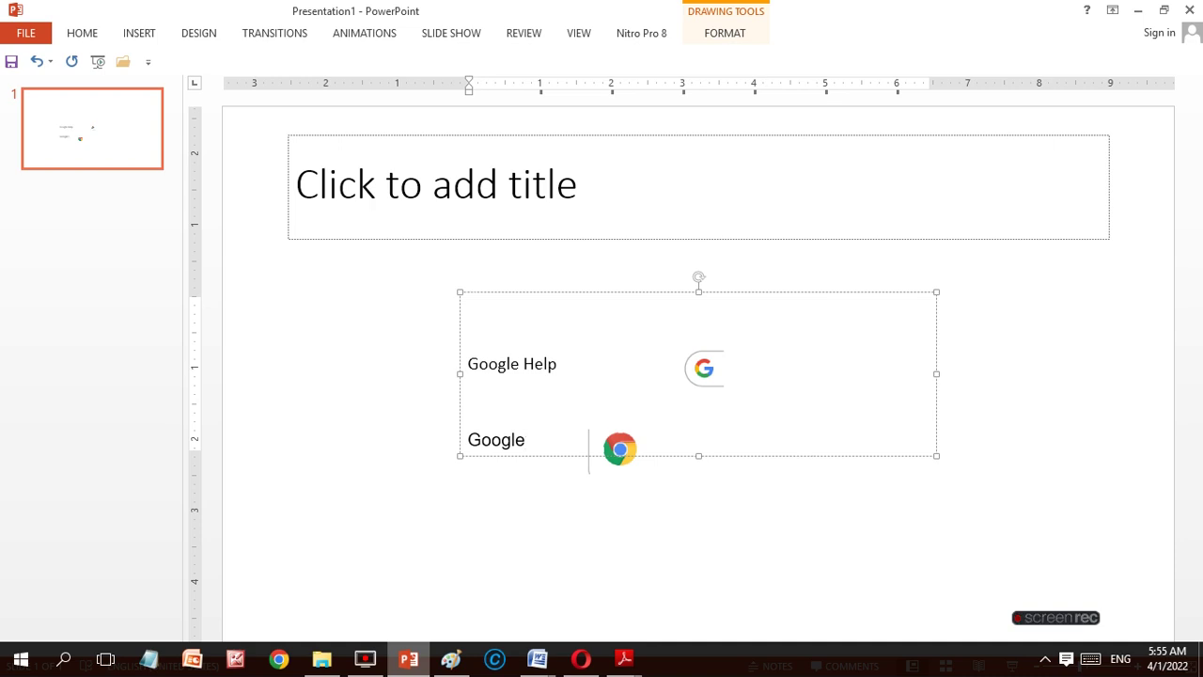
{"action": "key", "text": "BackSpace"}
{"action": "key", "text": "BackSpace"}
{"action": "key", "text": "BackSpace"}
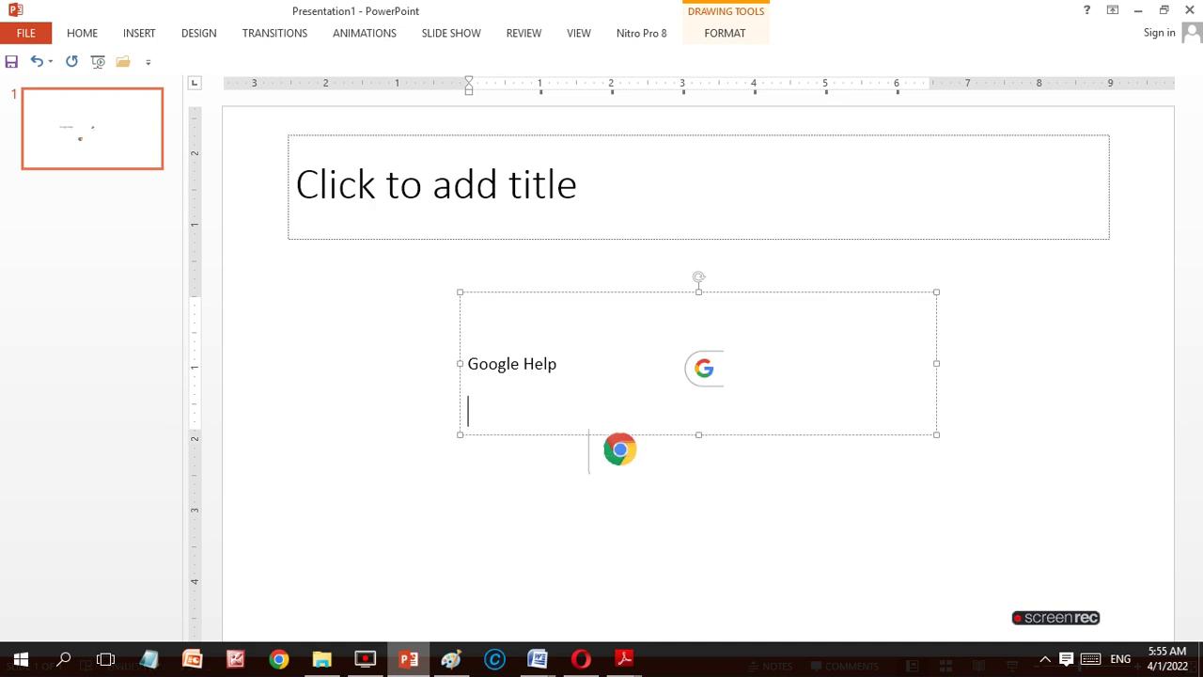
{"action": "left_click", "coordinate": [1120, 452]}
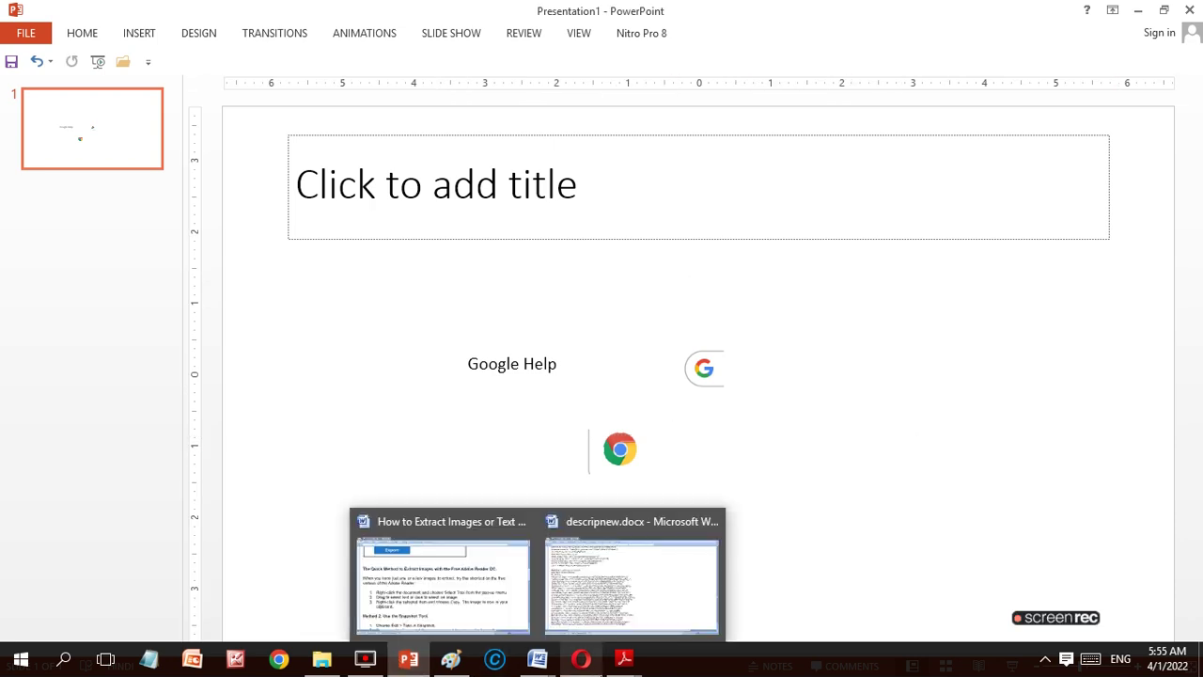
- Snapshot the 'Where Russia's Attack on Ukraine' chart heading area in the russia-ukraine PDF
{"action": "left_click", "coordinate": [561, 606]}
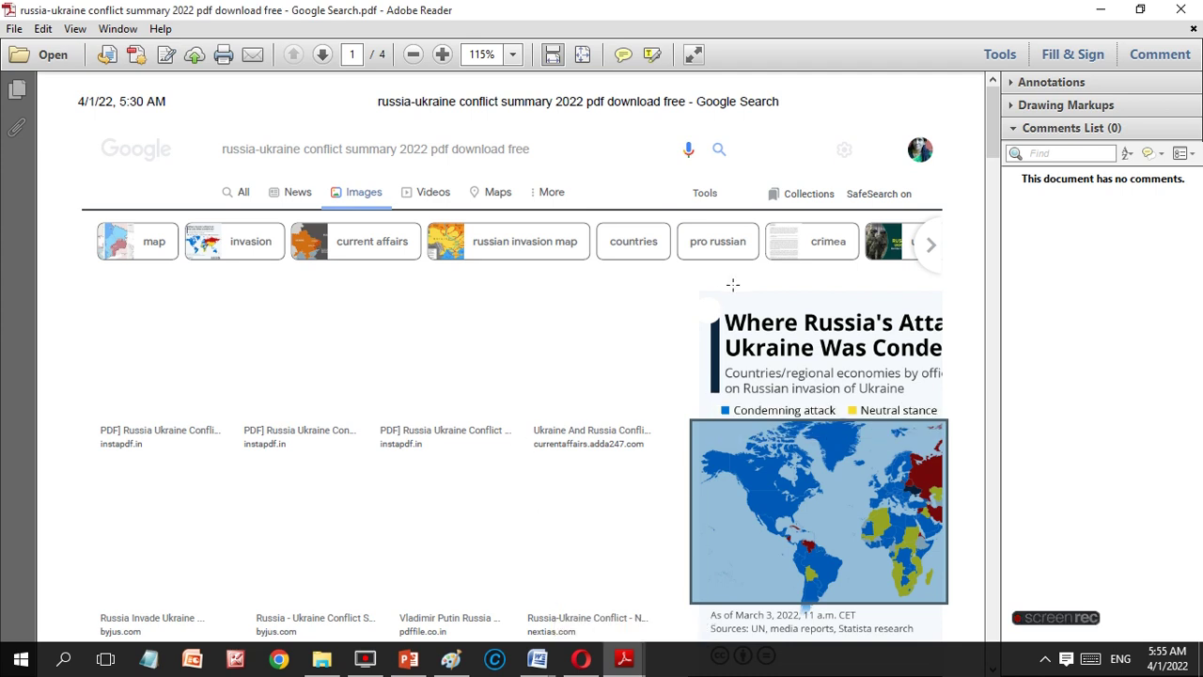
{"action": "left_click_drag", "start_coordinate": [725, 286], "coordinate": [977, 427]}
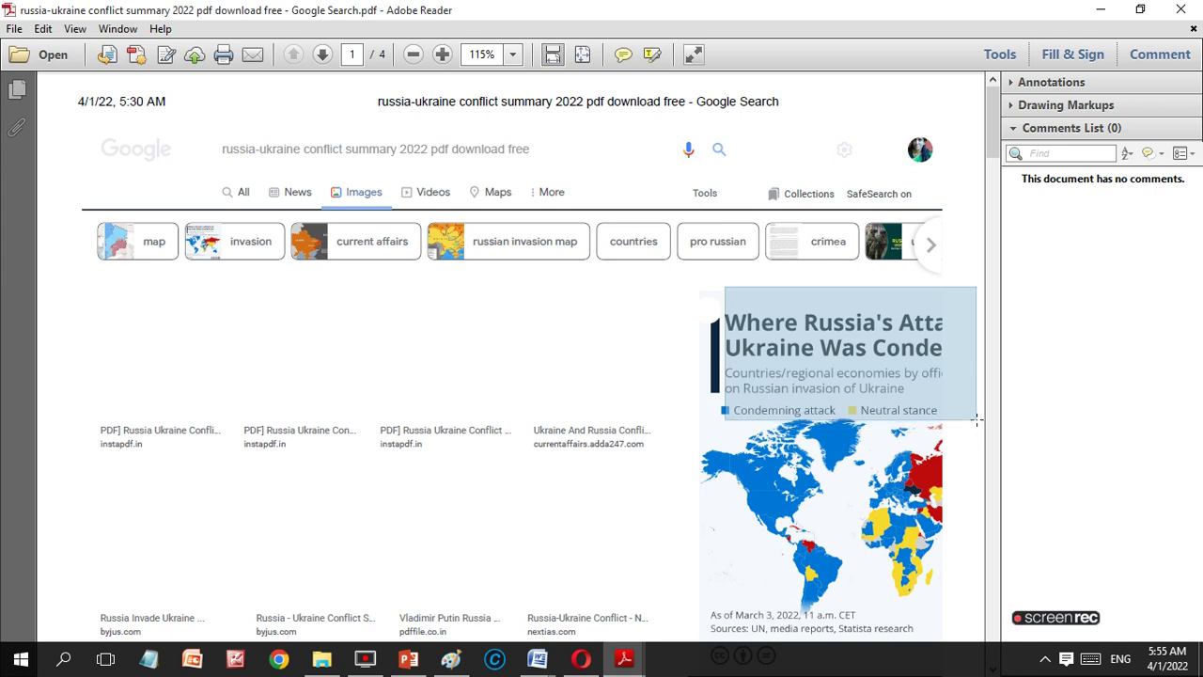
{"action": "left_click_drag", "start_coordinate": [976, 426], "coordinate": [977, 421]}
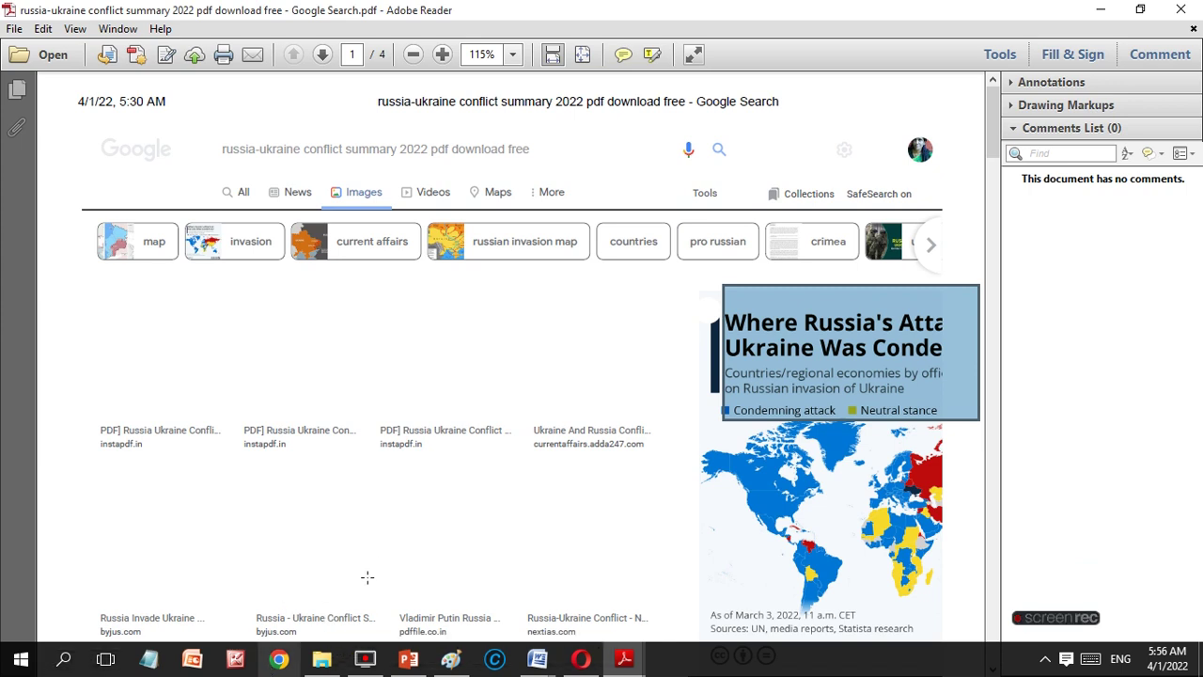
{"action": "mouse_move", "coordinate": [408, 659]}
{"action": "left_click", "coordinate": [421, 661]}
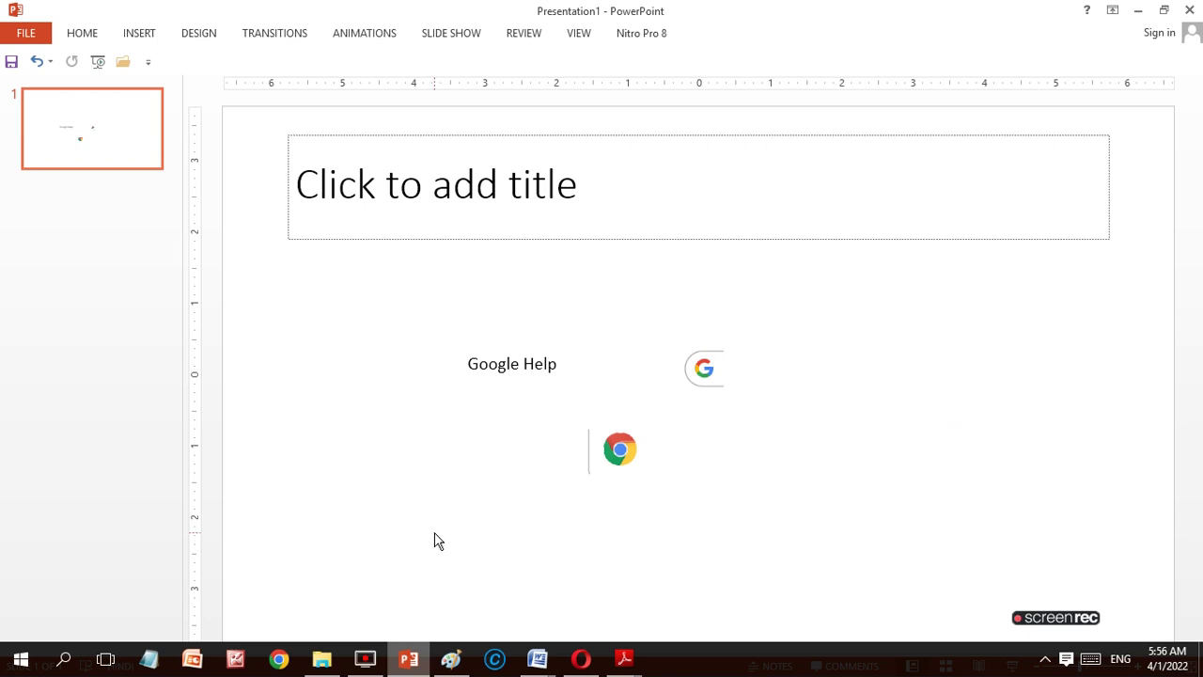
- Paste the chart heading snapshot and position it below-left of the Google Help text
{"action": "key", "text": "ctrl+v"}
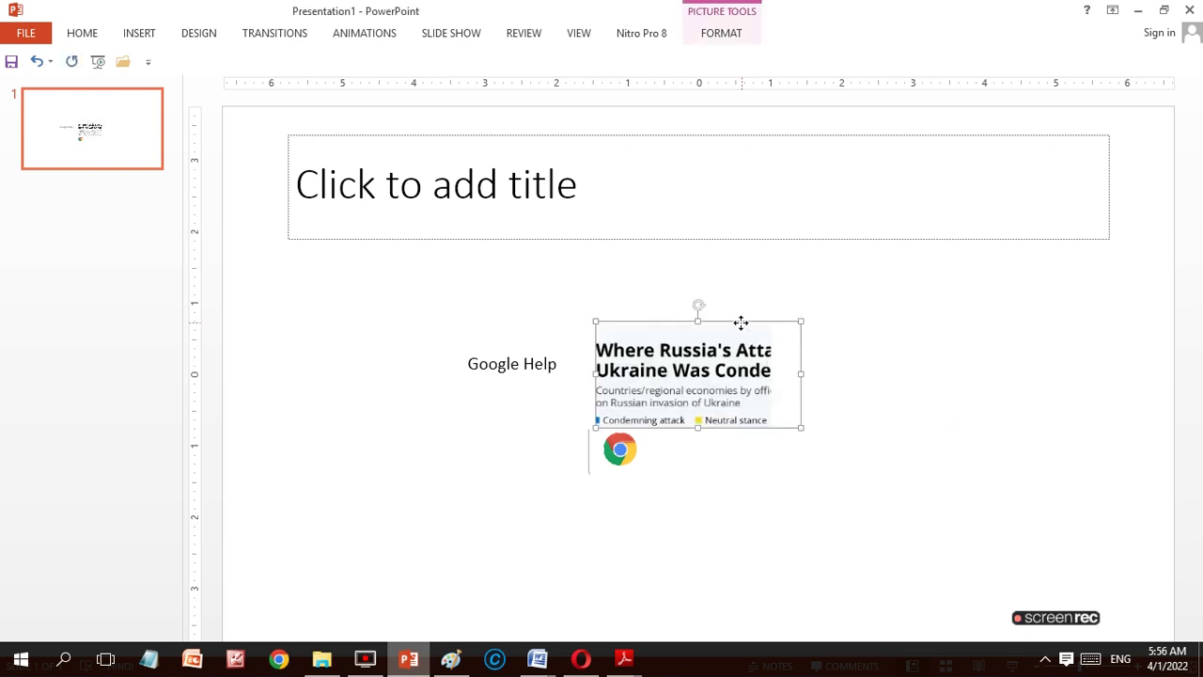
{"action": "left_click_drag", "start_coordinate": [743, 324], "coordinate": [440, 302]}
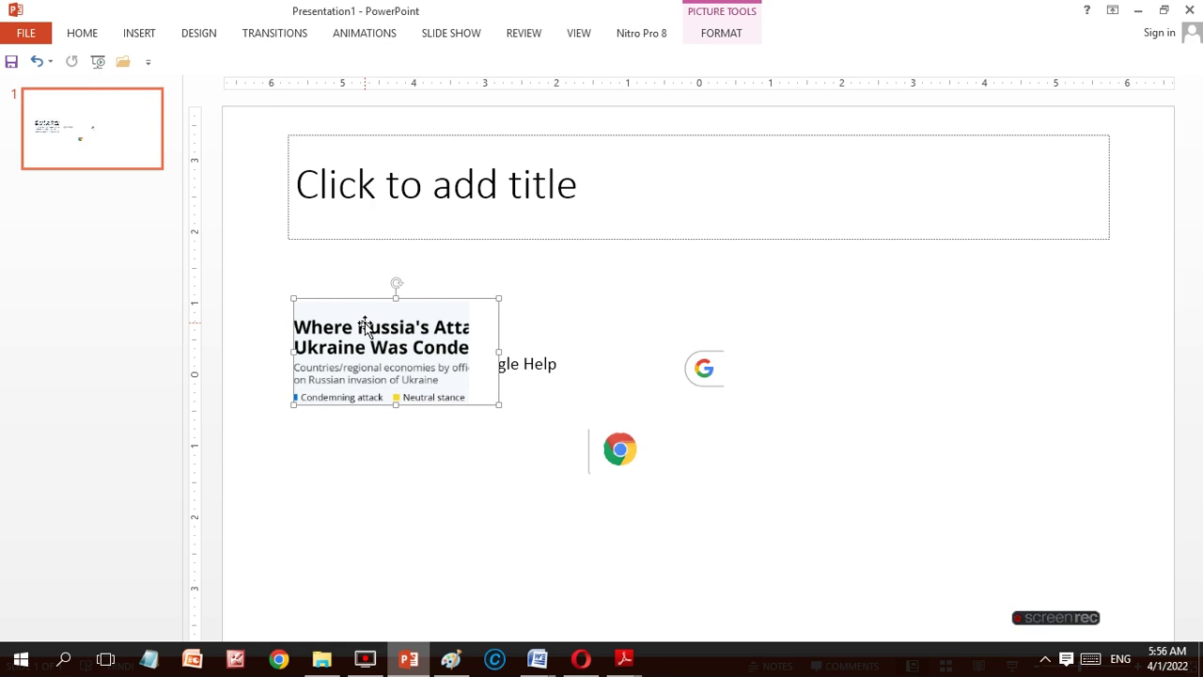
{"action": "left_click_drag", "start_coordinate": [429, 303], "coordinate": [398, 430]}
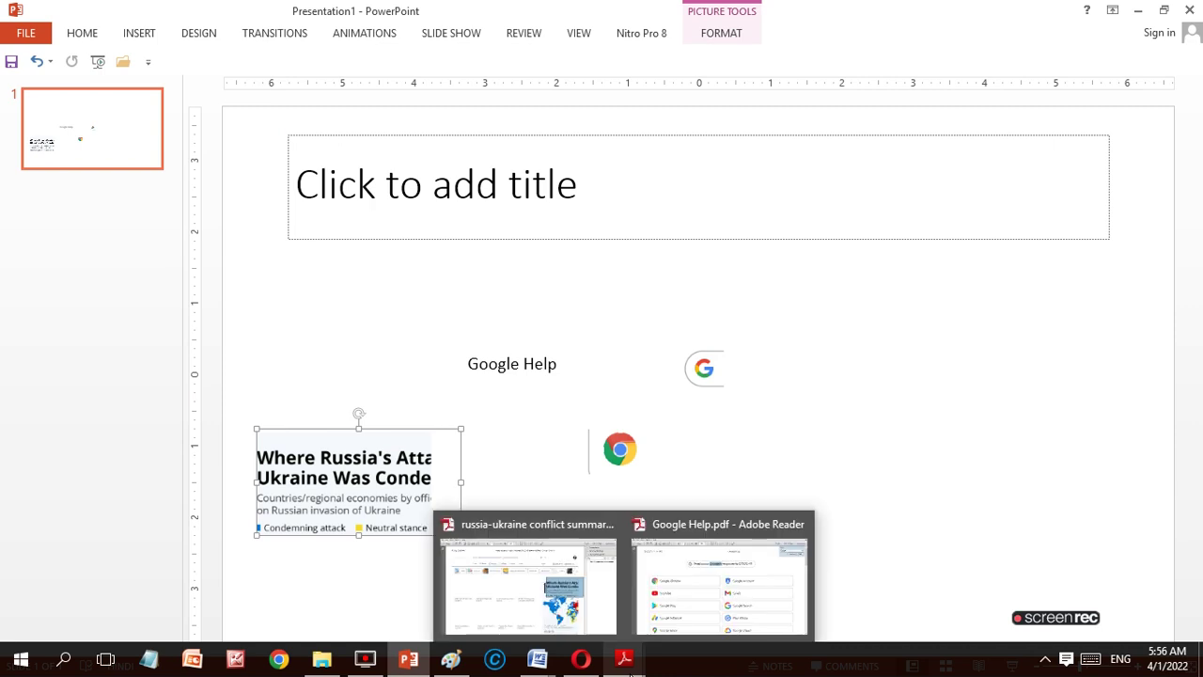
{"action": "left_click", "coordinate": [749, 606]}
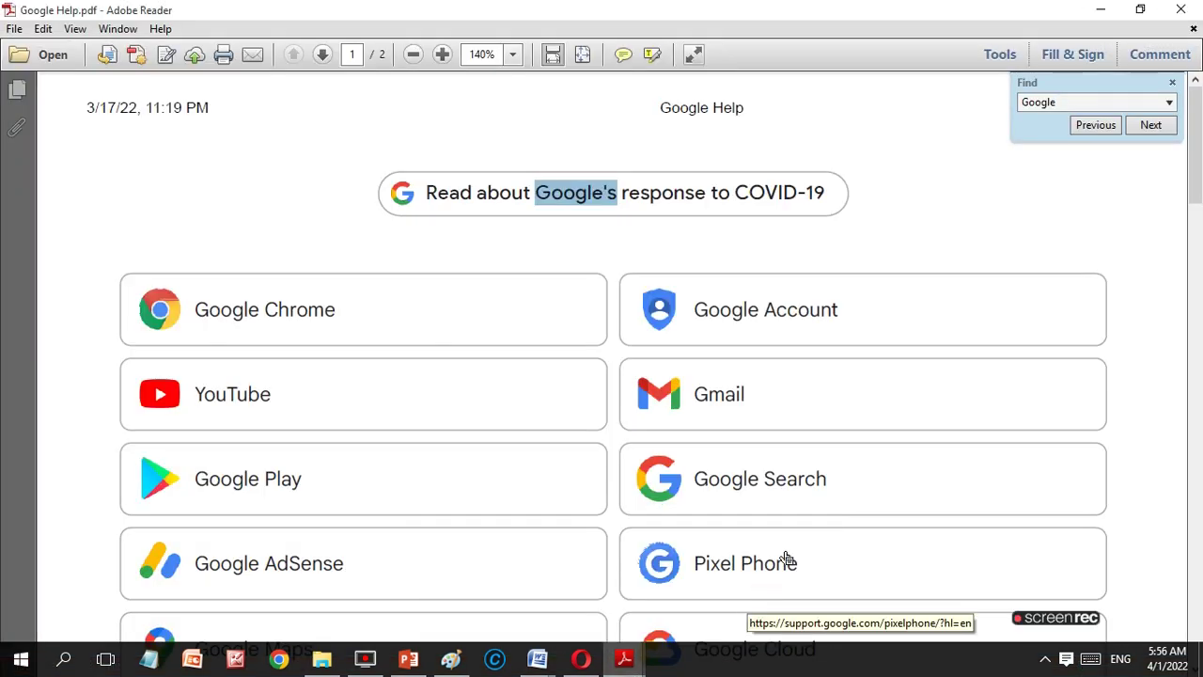
- Select the 'Google Help' heading at the top of the PDF page for copying
{"action": "mouse_move", "coordinate": [654, 107]}
{"action": "left_mouse_down"}
{"action": "mouse_move", "coordinate": [833, 86]}
{"action": "mouse_move", "coordinate": [829, 102]}
{"action": "left_mouse_up"}
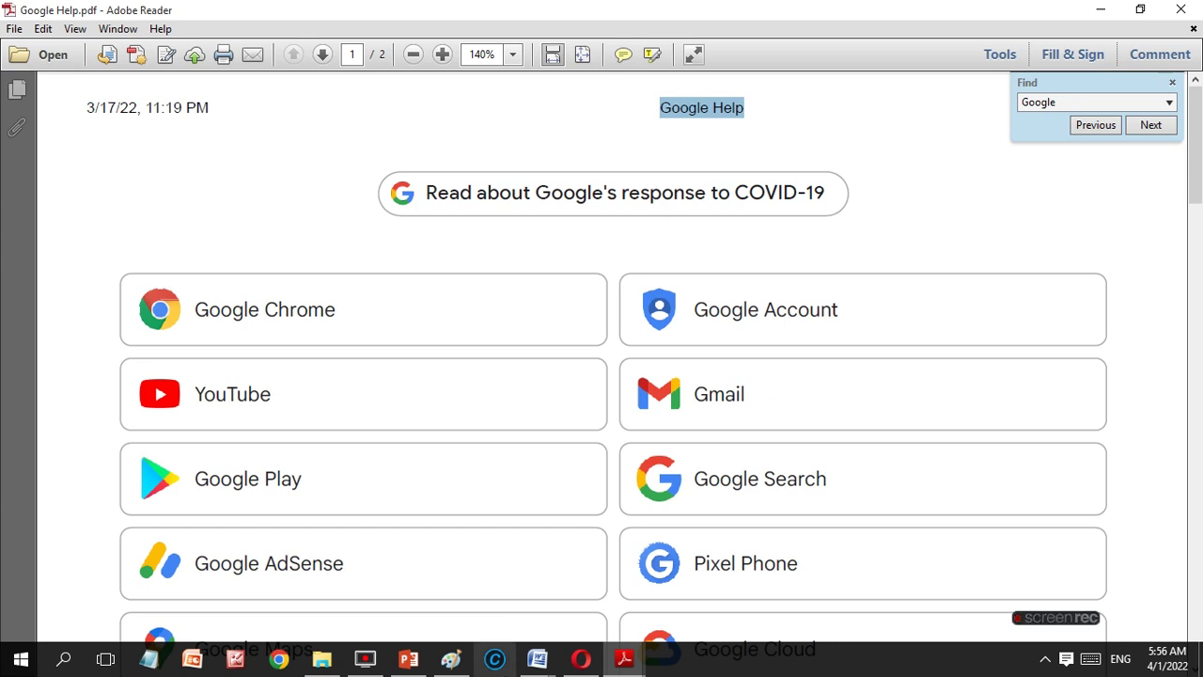
{"action": "mouse_move", "coordinate": [537, 659]}
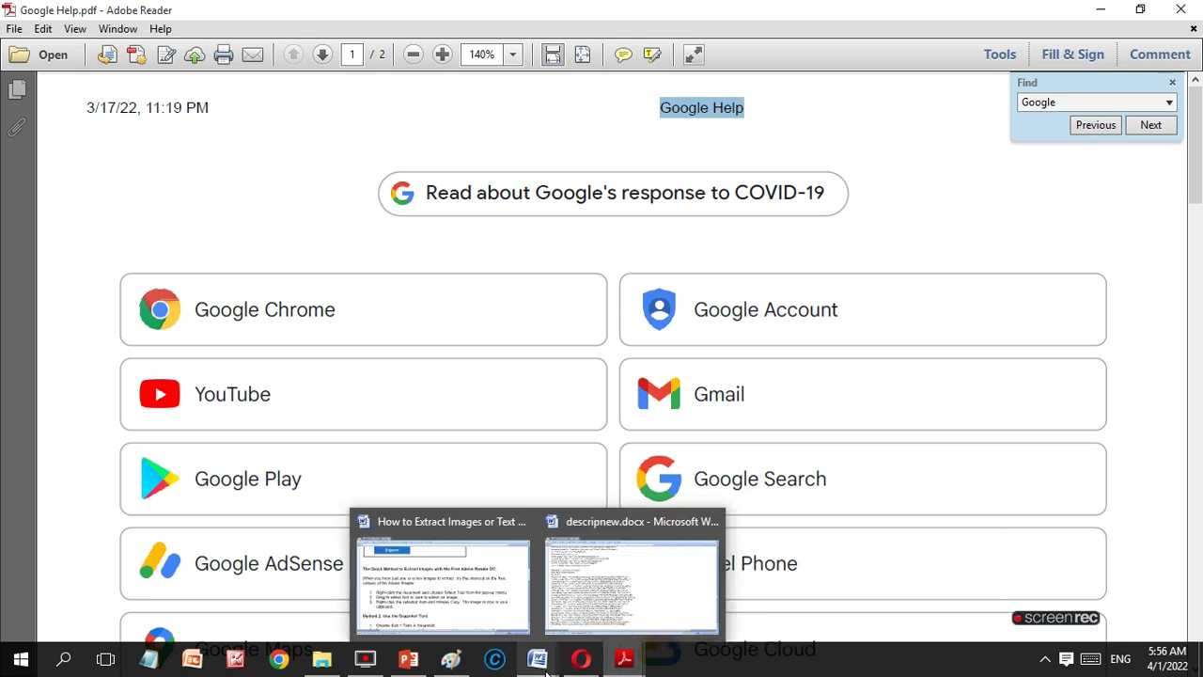
{"action": "left_click", "coordinate": [409, 661]}
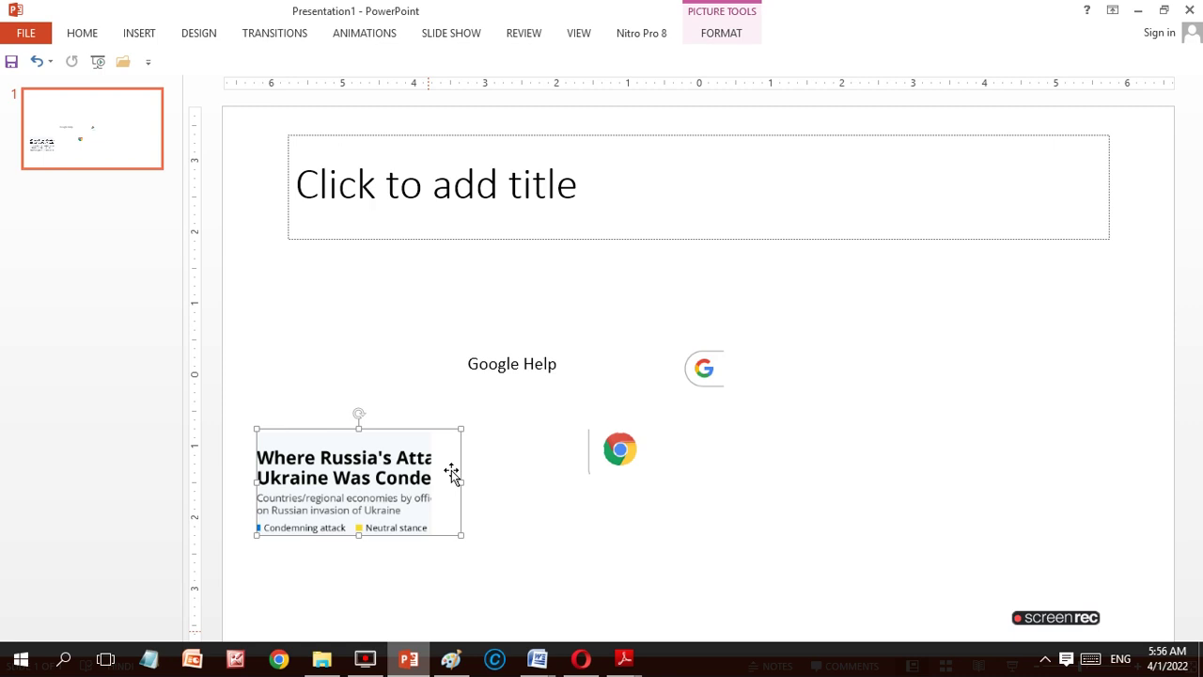
{"action": "left_click", "coordinate": [464, 324]}
{"action": "left_click", "coordinate": [516, 191]}
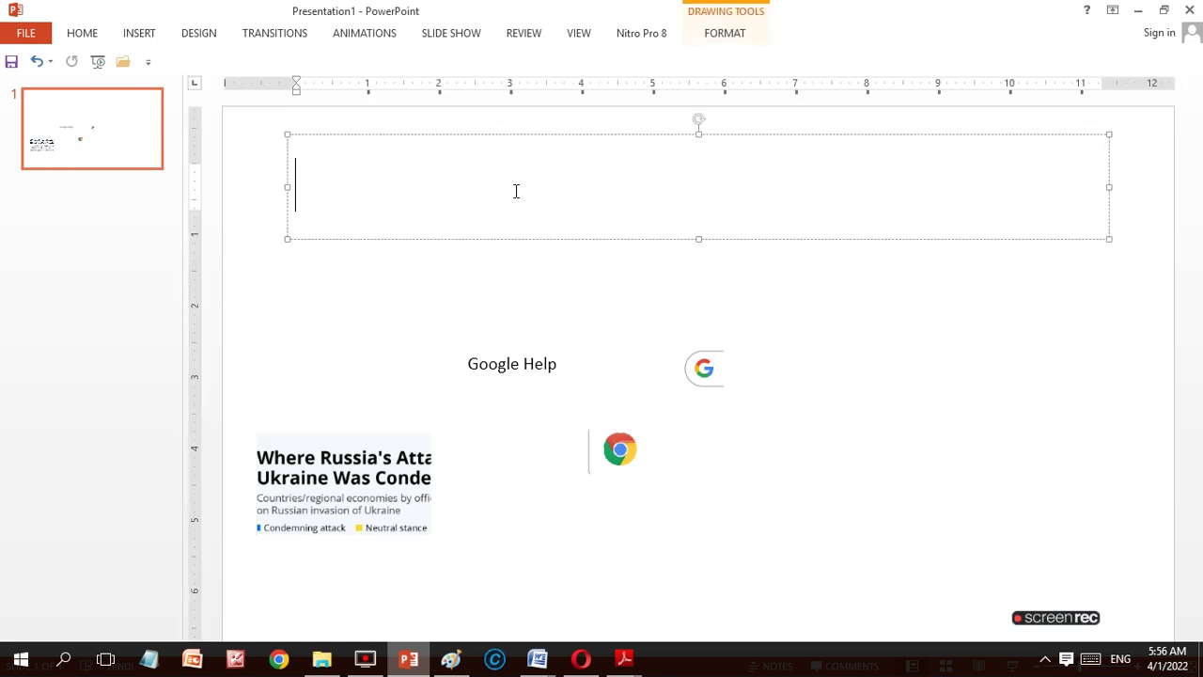
{"action": "type", "text": "Google Help https://"}
{"action": "key", "text": "BackSpace"}
{"action": "key", "text": "BackSpace"}
{"action": "key", "text": "BackSpace"}
{"action": "key", "text": "BackSpace"}
{"action": "key", "text": "BackSpace"}
{"action": "key", "text": "BackSpace"}
{"action": "key", "text": "BackSpace"}
{"action": "key", "text": "BackSpace"}
{"action": "key", "text": "BackSpace"}
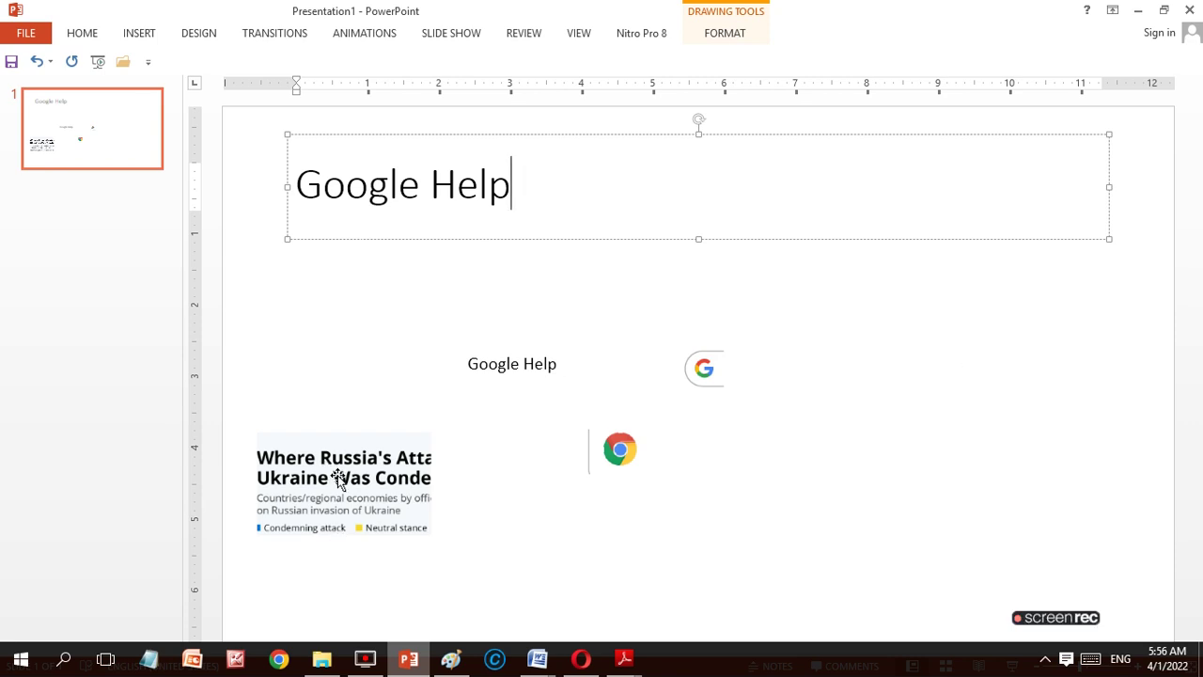
{"action": "mouse_move", "coordinate": [538, 659]}
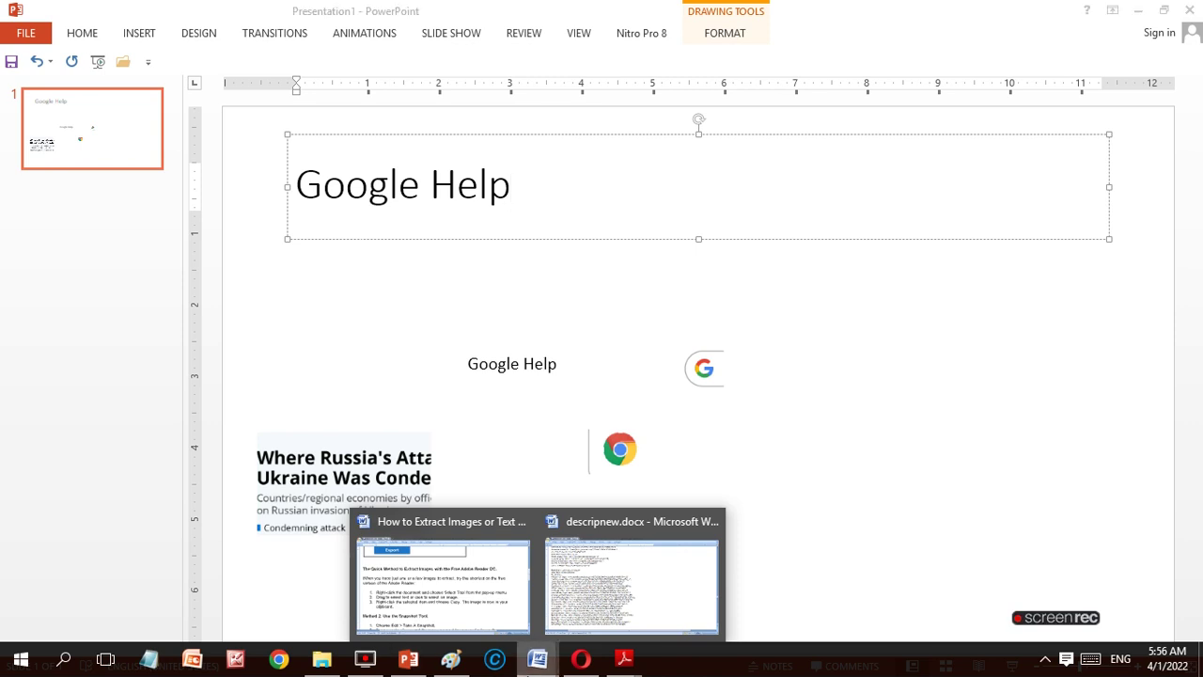
{"action": "left_click", "coordinate": [456, 592]}
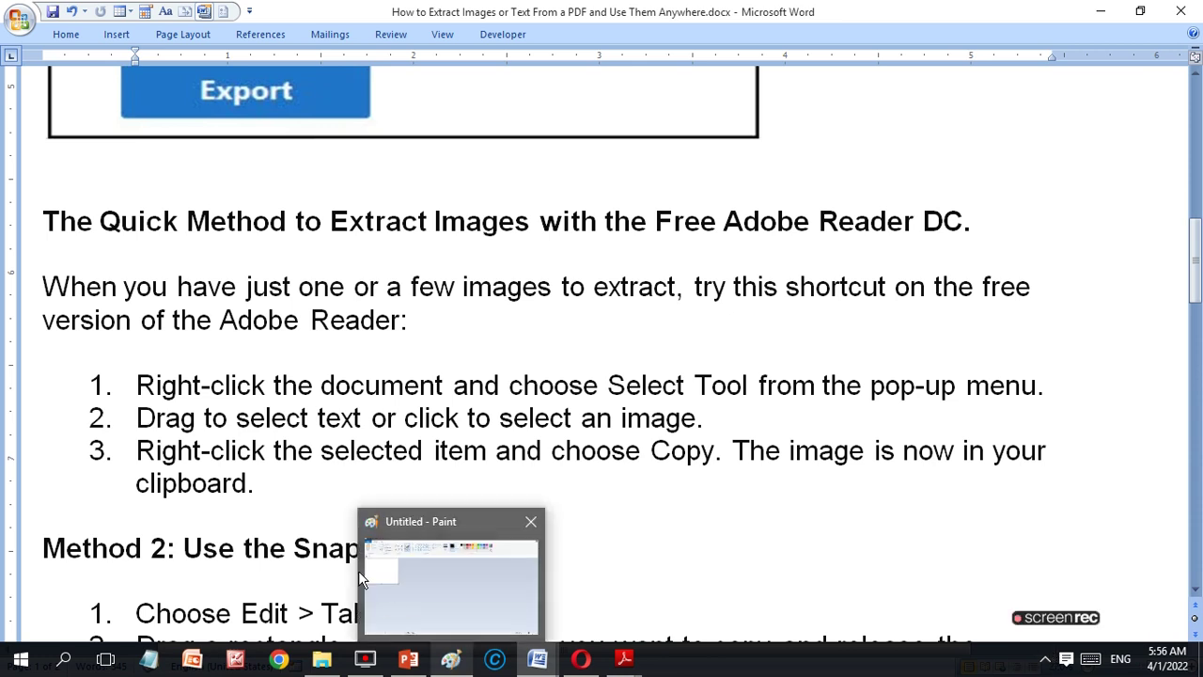
{"action": "mouse_move", "coordinate": [624, 659]}
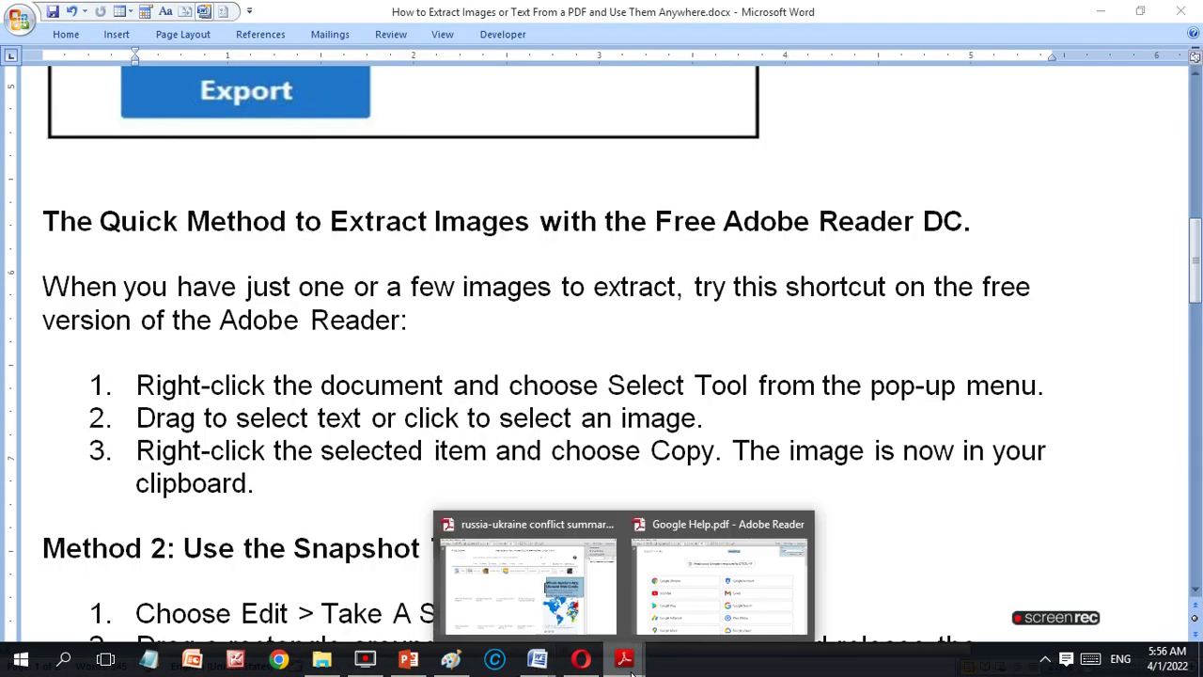
- In Google Help.pdf, clear the highlight and switch back to the Select Tool
{"action": "left_click", "coordinate": [720, 611]}
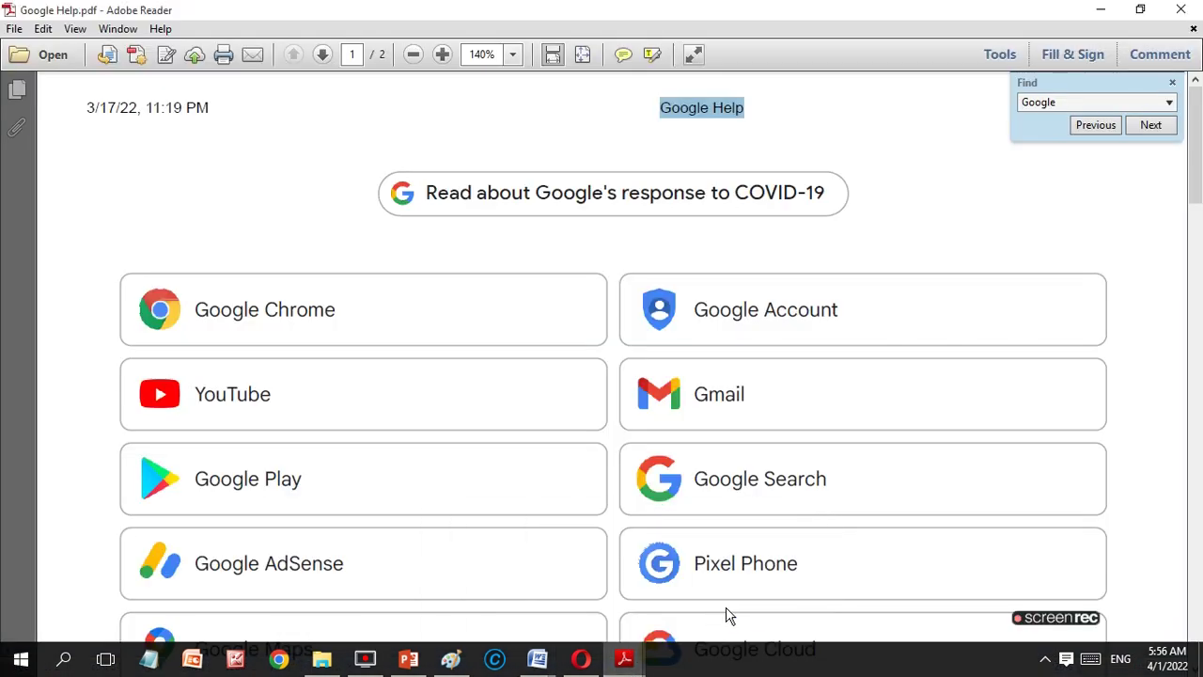
{"action": "left_click", "coordinate": [270, 174]}
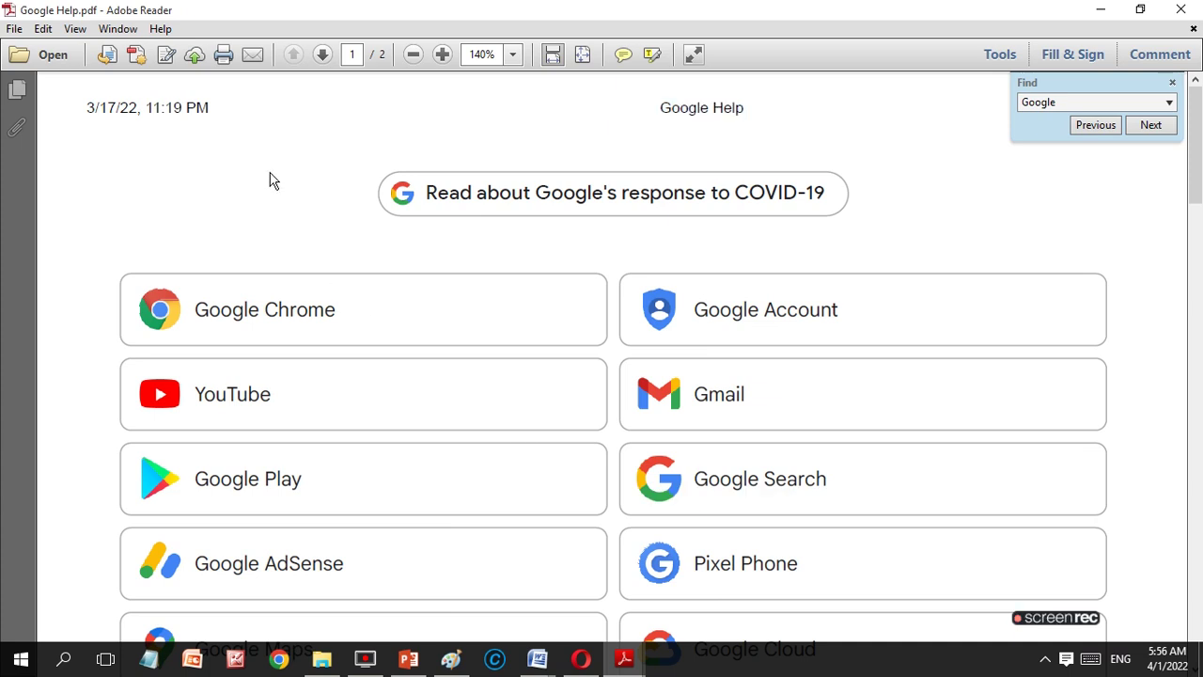
{"action": "right_click", "coordinate": [401, 204]}
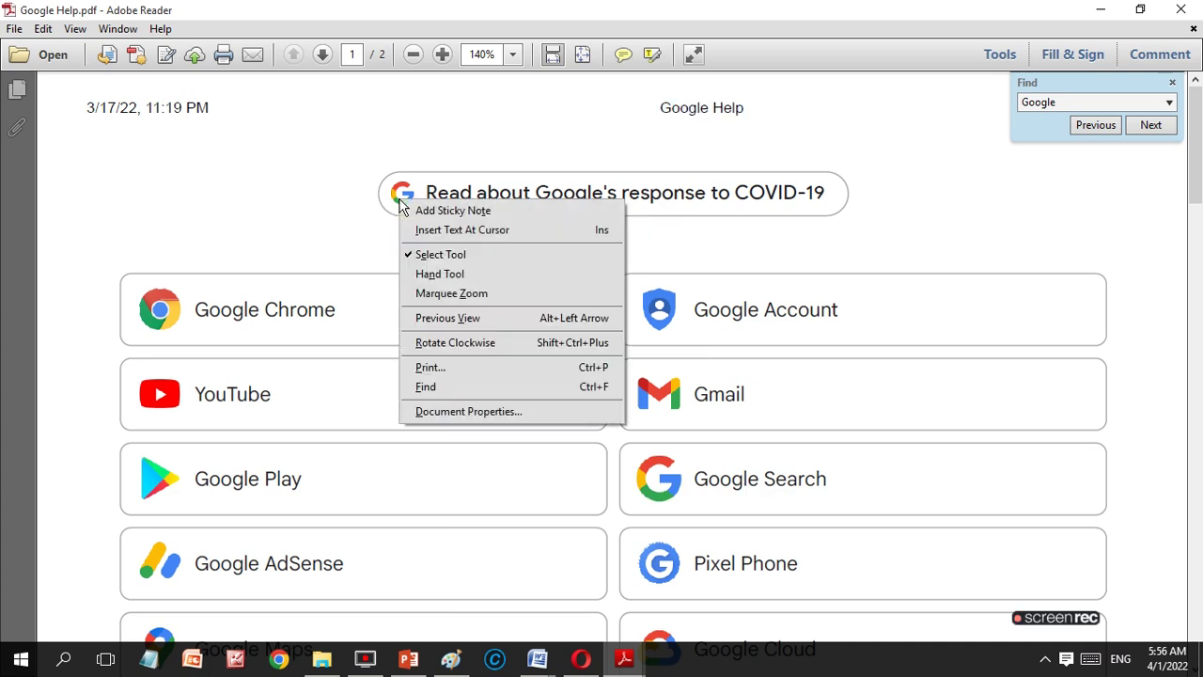
{"action": "left_click", "coordinate": [472, 255]}
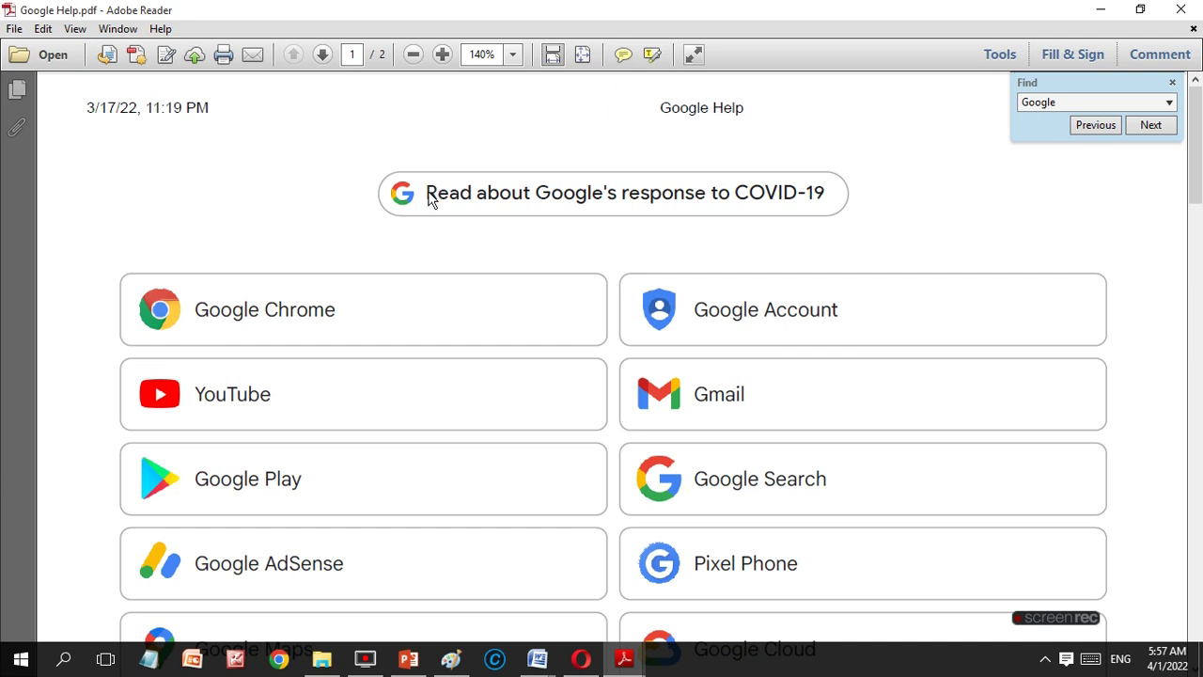
{"action": "left_click", "coordinate": [1196, 460]}
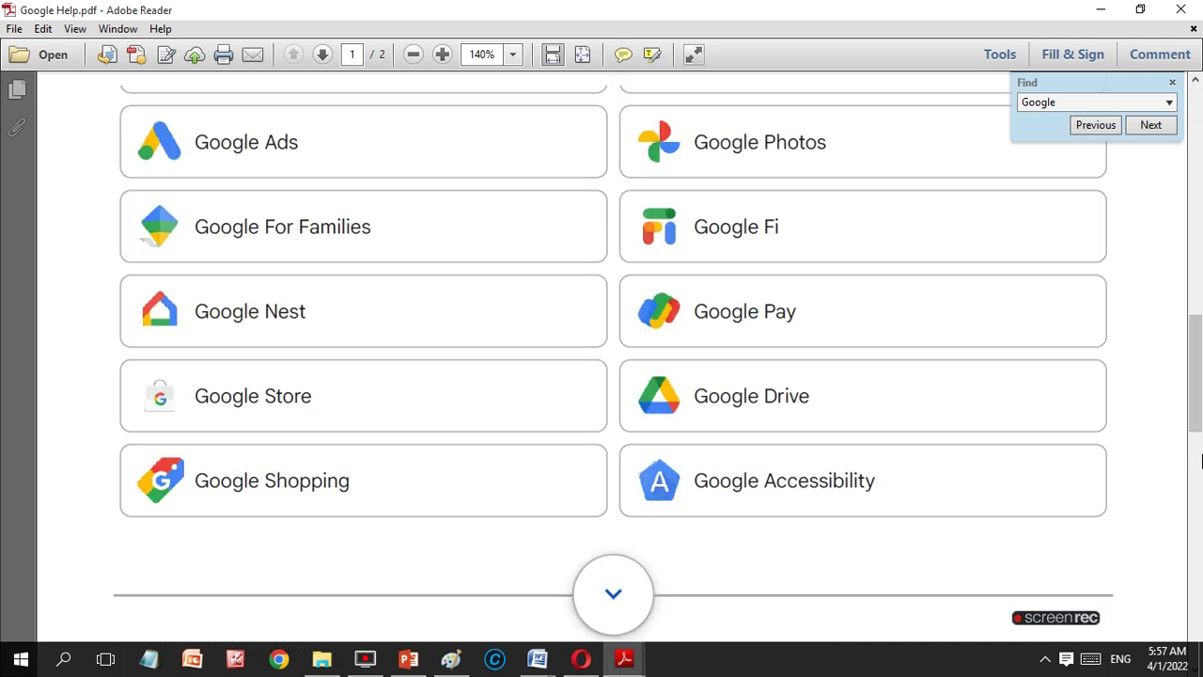
{"action": "left_click", "coordinate": [1200, 459]}
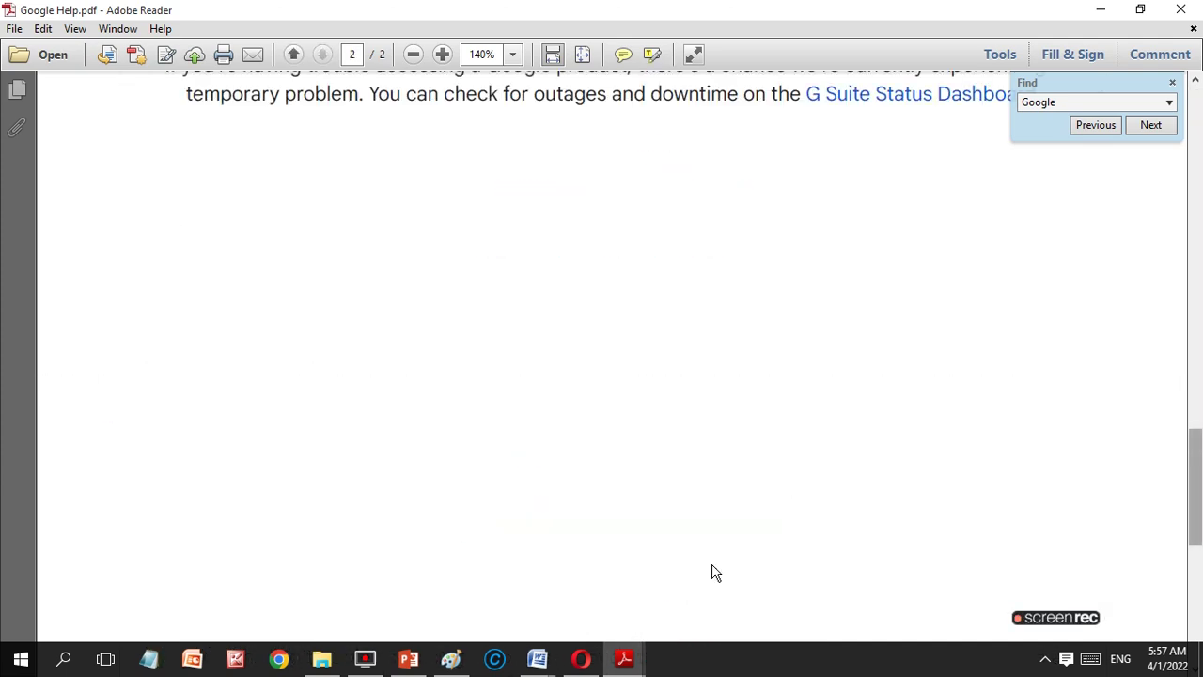
{"action": "mouse_move", "coordinate": [624, 659]}
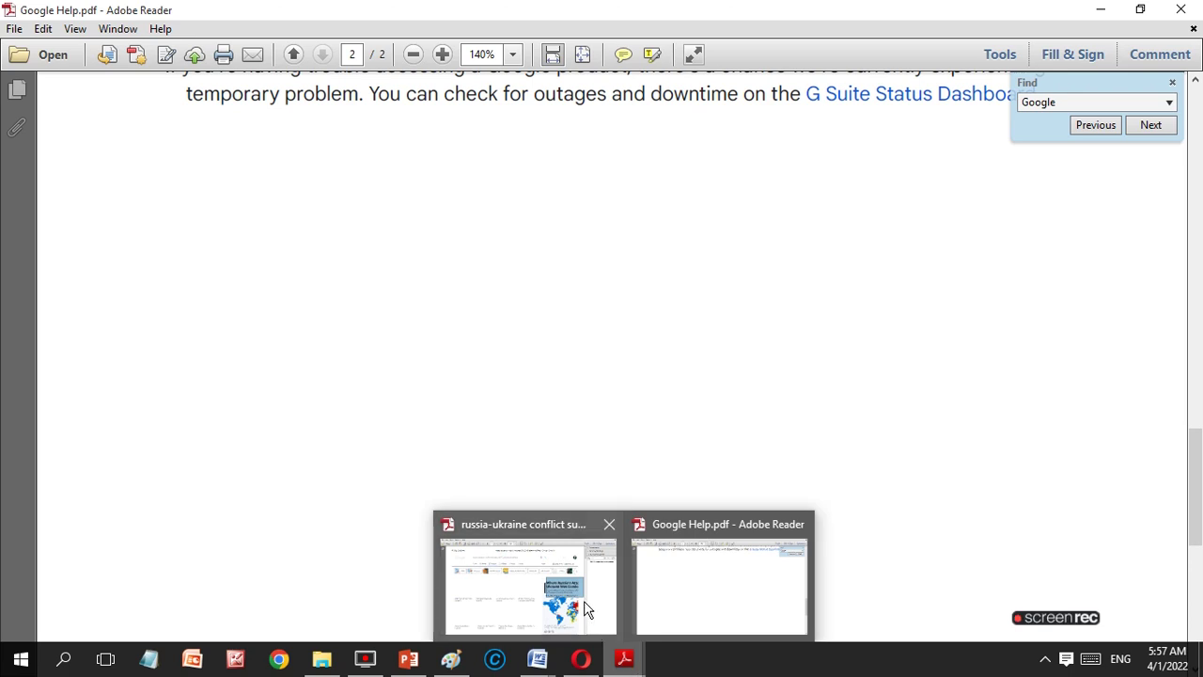
- Close the russia-ukraine search-results PDF and choose No to saving changes
{"action": "left_click", "coordinate": [580, 606]}
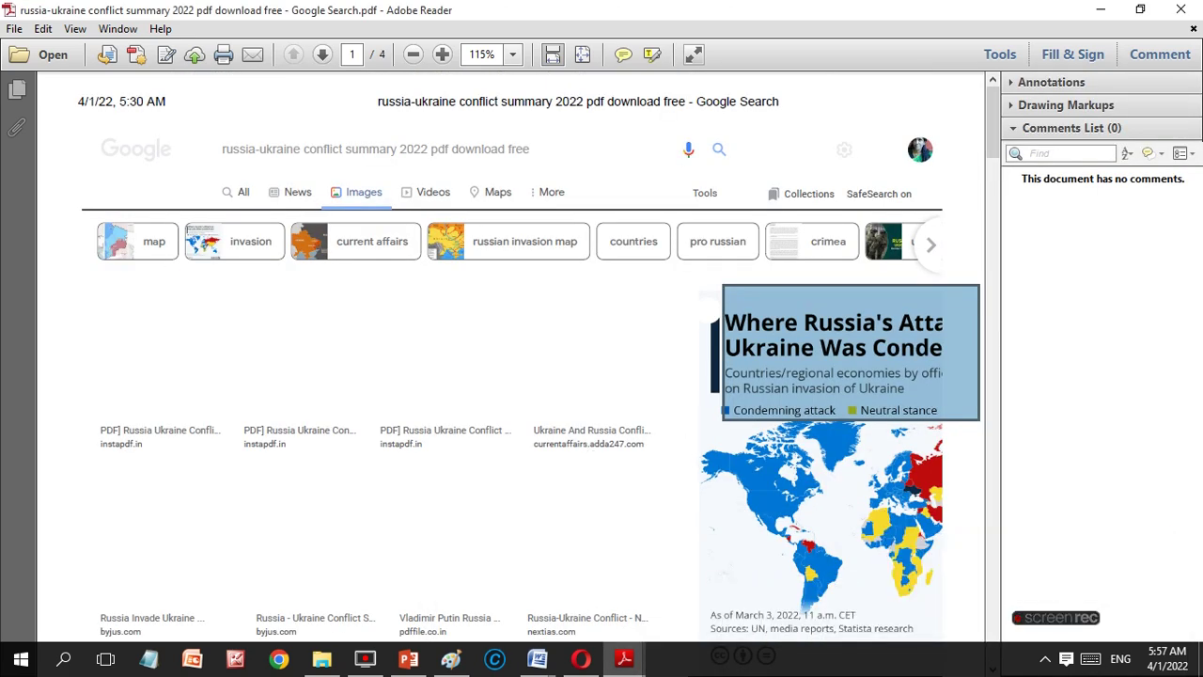
{"action": "left_click", "coordinate": [1174, 9]}
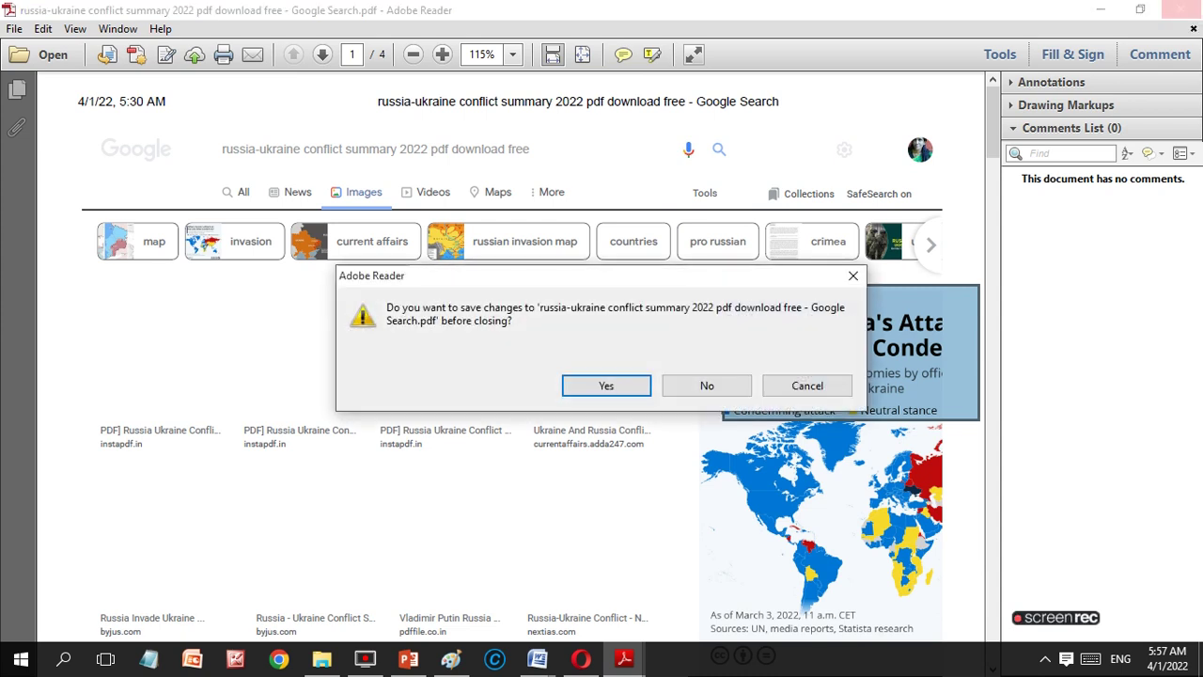
{"action": "left_click", "coordinate": [707, 384]}
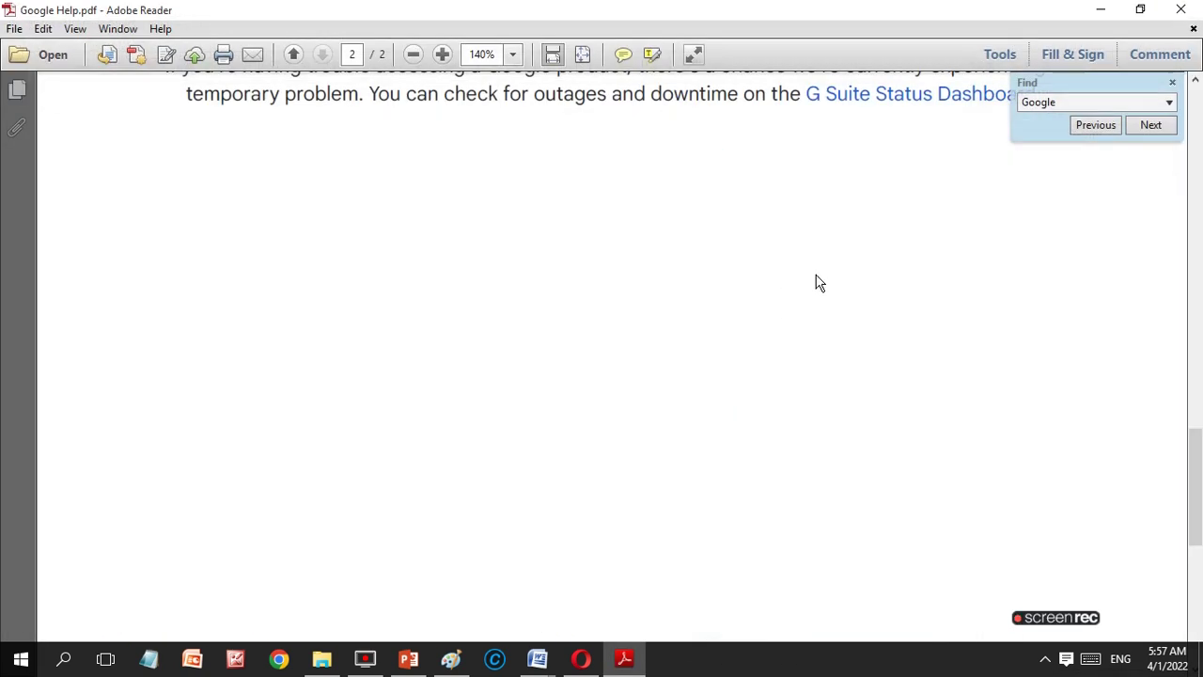
- Minimize Reader and double-click the russia-ukraine conflict summary PDF in Downloads
{"action": "left_click", "coordinate": [1103, 16]}
{"action": "mouse_move", "coordinate": [365, 658]}
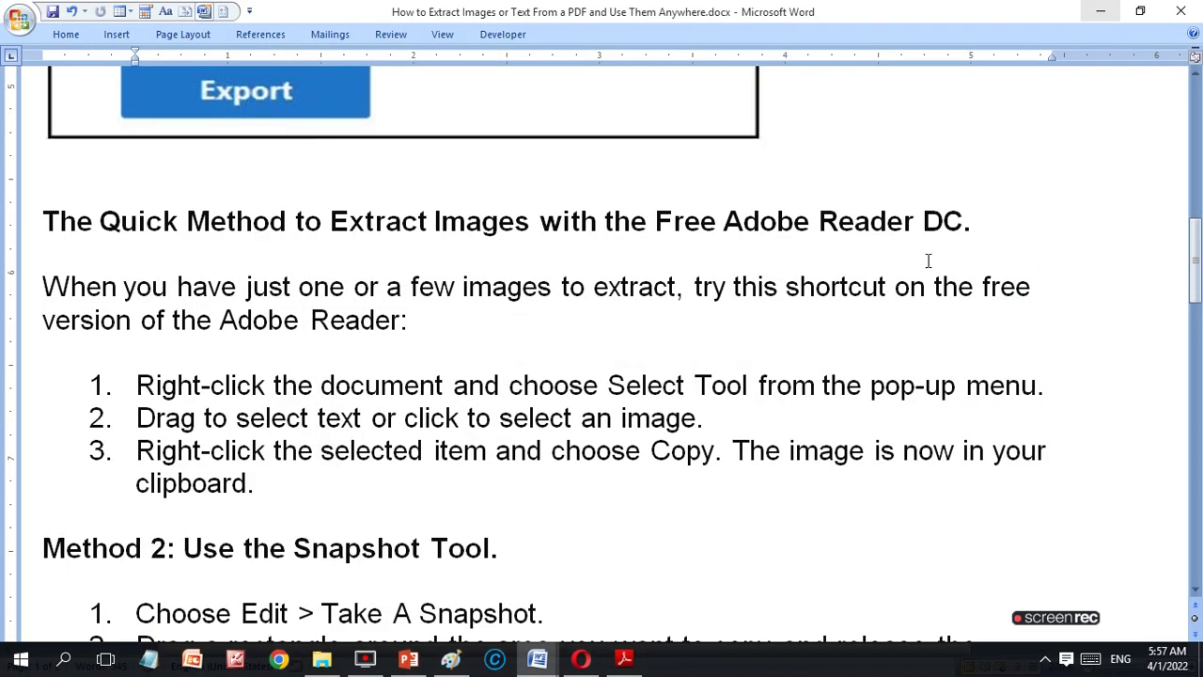
{"action": "left_click", "coordinate": [329, 662]}
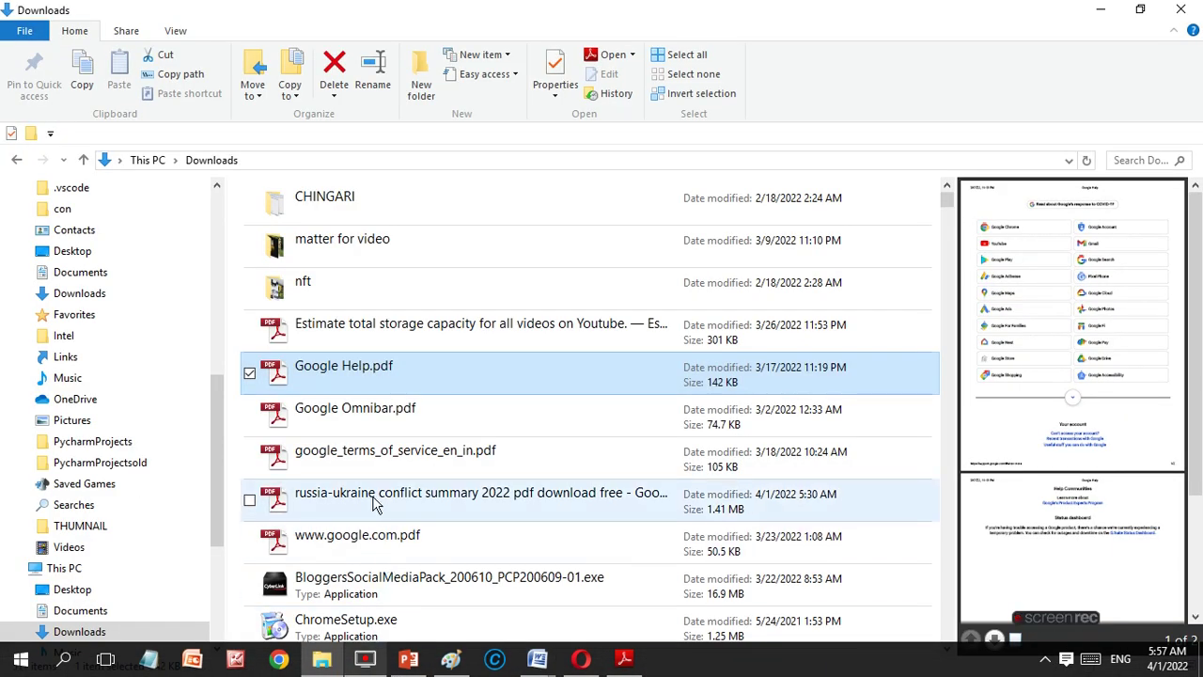
{"action": "left_click", "coordinate": [374, 503]}
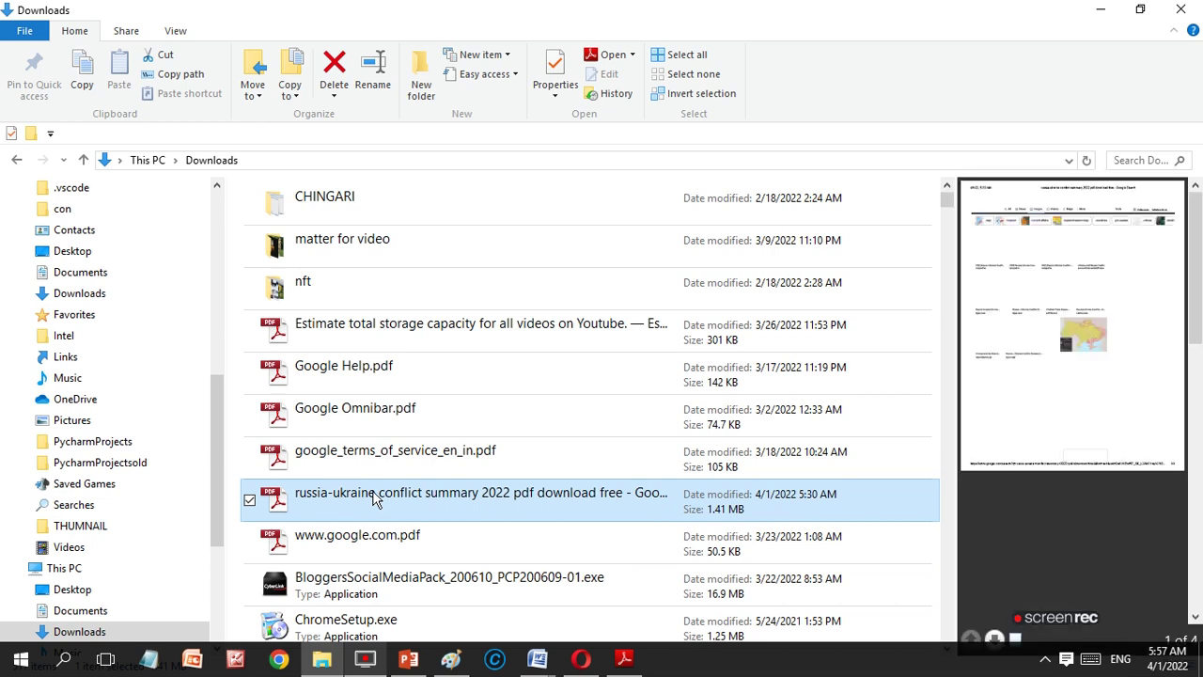
{"action": "double_click", "coordinate": [446, 489]}
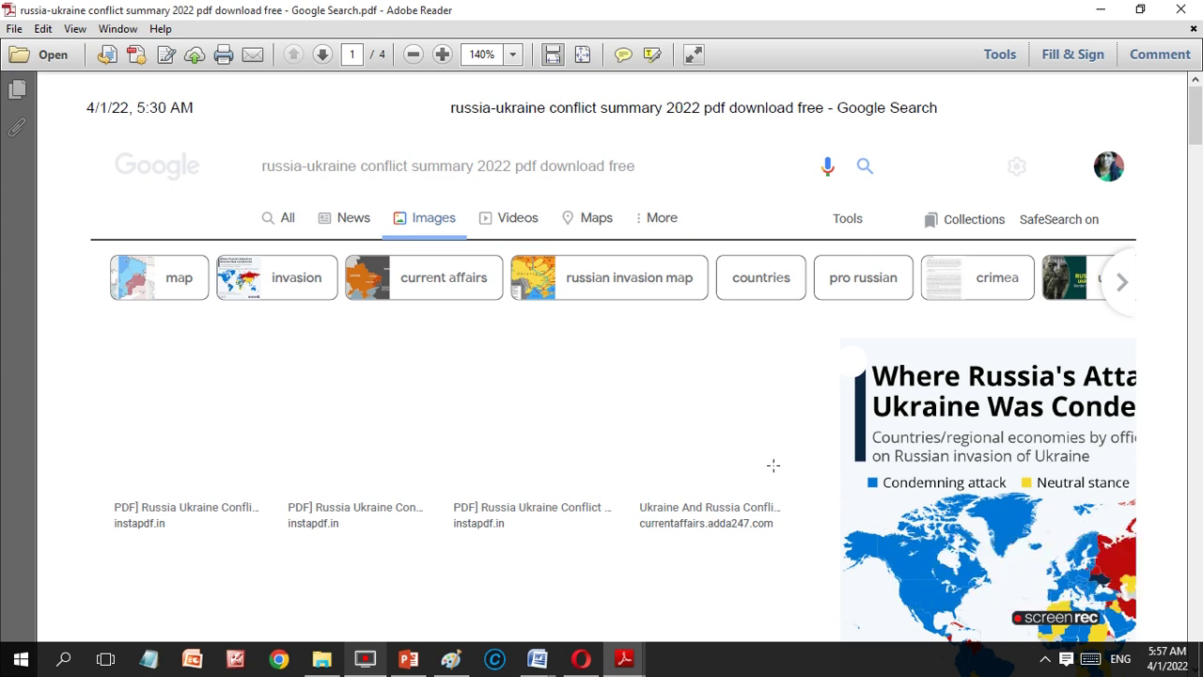
- Switch the page to the Select Tool for text and images
{"action": "left_click", "coordinate": [43, 29]}
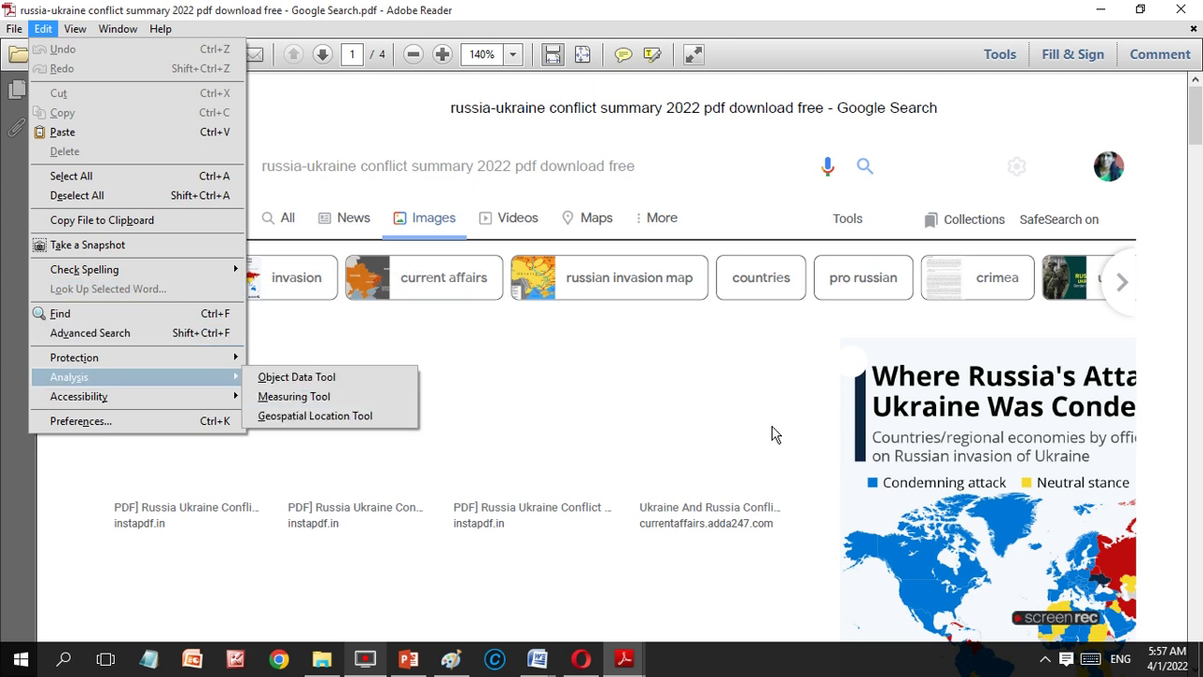
{"action": "right_click", "coordinate": [859, 562]}
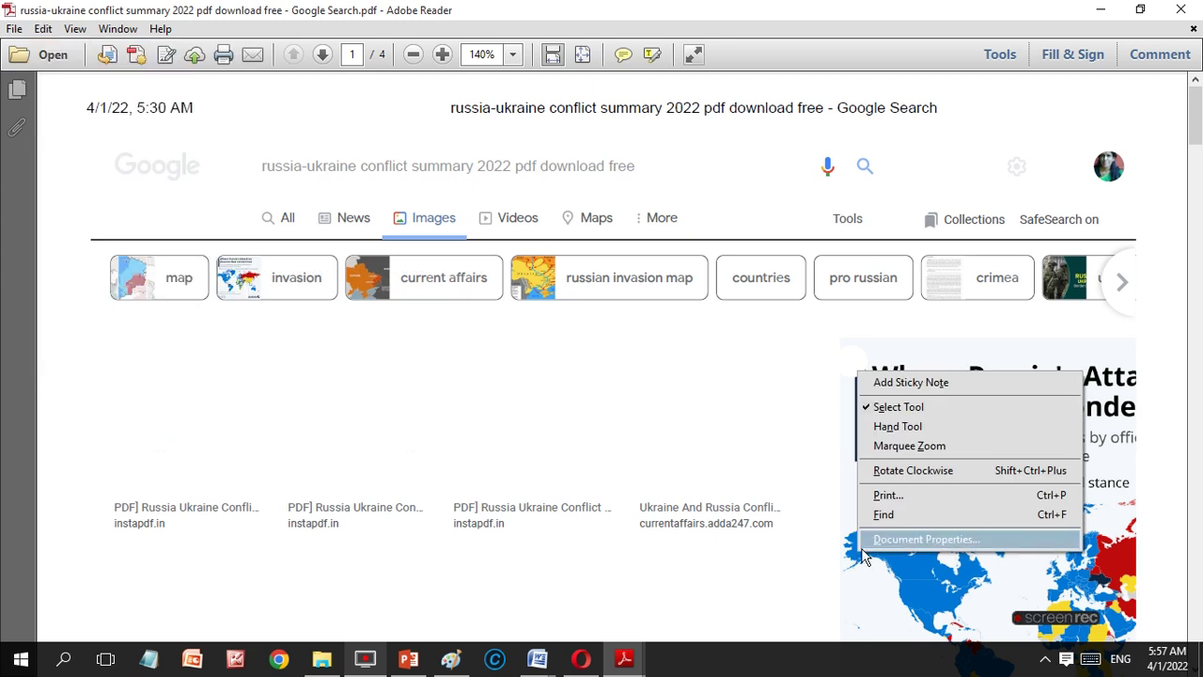
{"action": "left_click", "coordinate": [898, 407]}
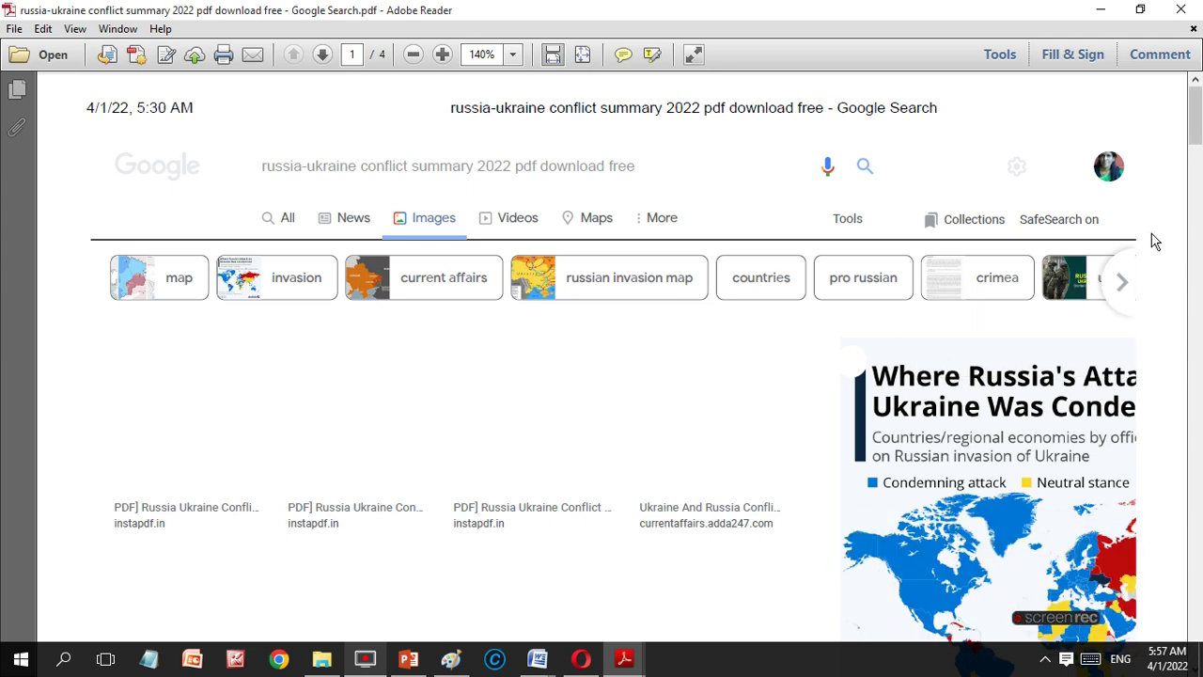
{"action": "right_click", "coordinate": [1118, 176]}
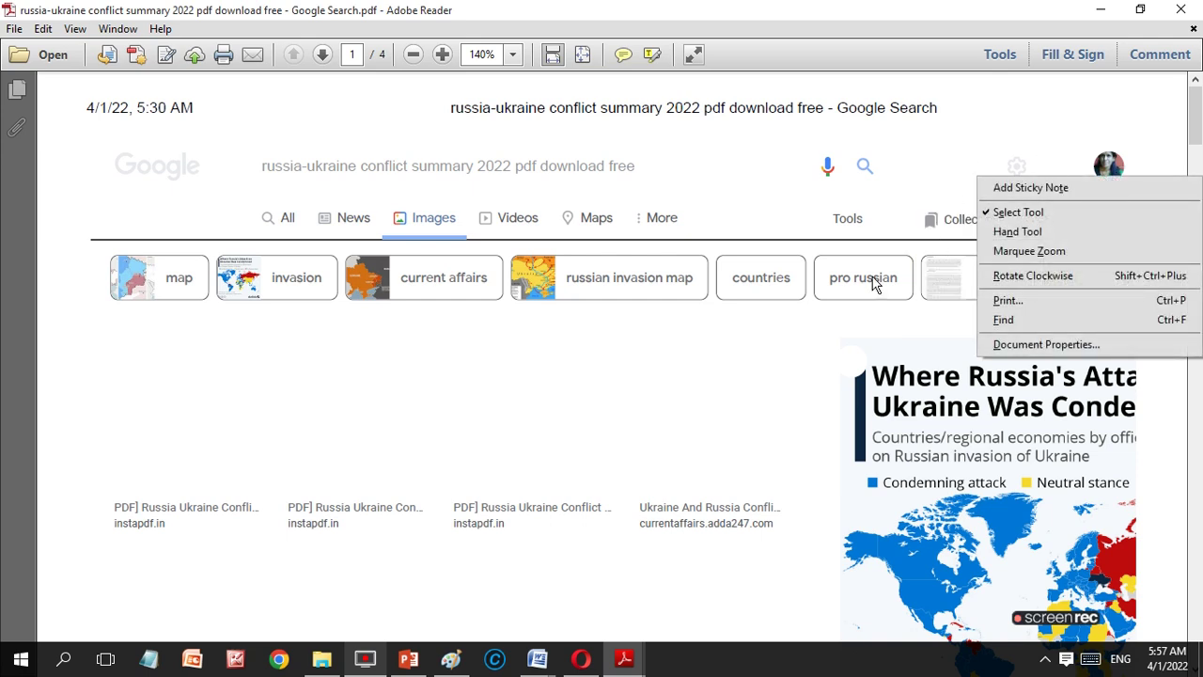
{"action": "left_click", "coordinate": [602, 416]}
{"action": "left_click", "coordinate": [600, 414]}
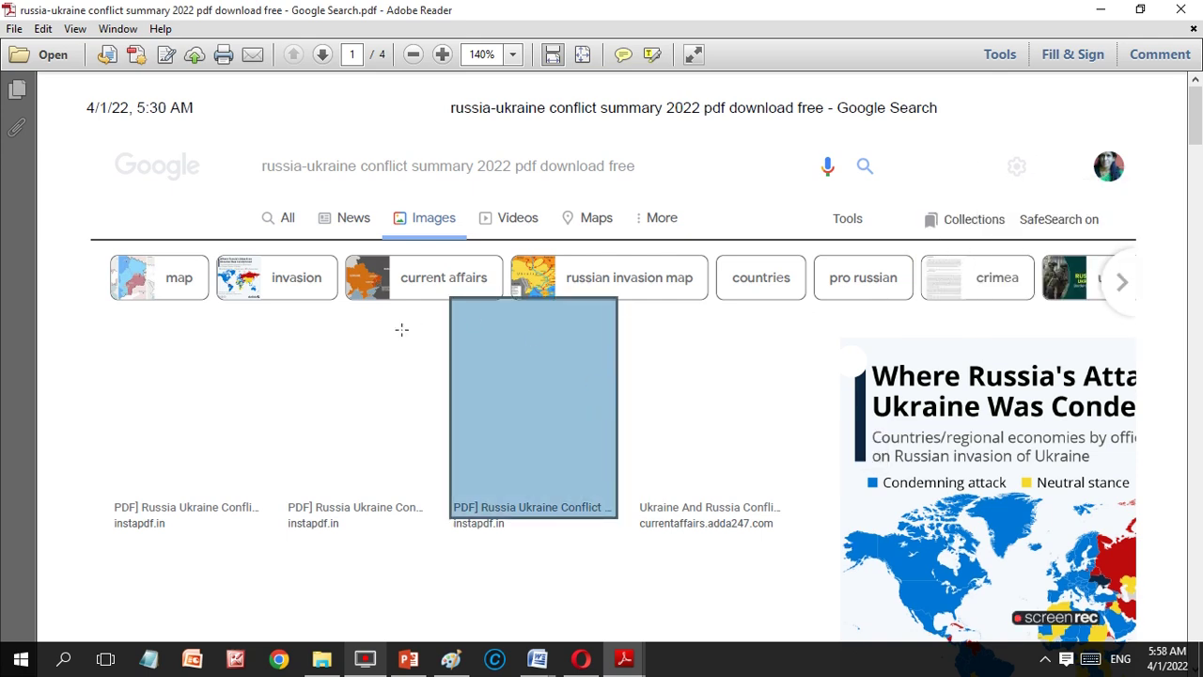
{"action": "left_click", "coordinate": [381, 373]}
- Scroll to page 3 and select the 'Russian Aggression on Ukraine - NextIAS' result title
{"action": "scroll", "coordinate": [1201, 427], "scroll_direction": "down", "scroll_amount": 10}
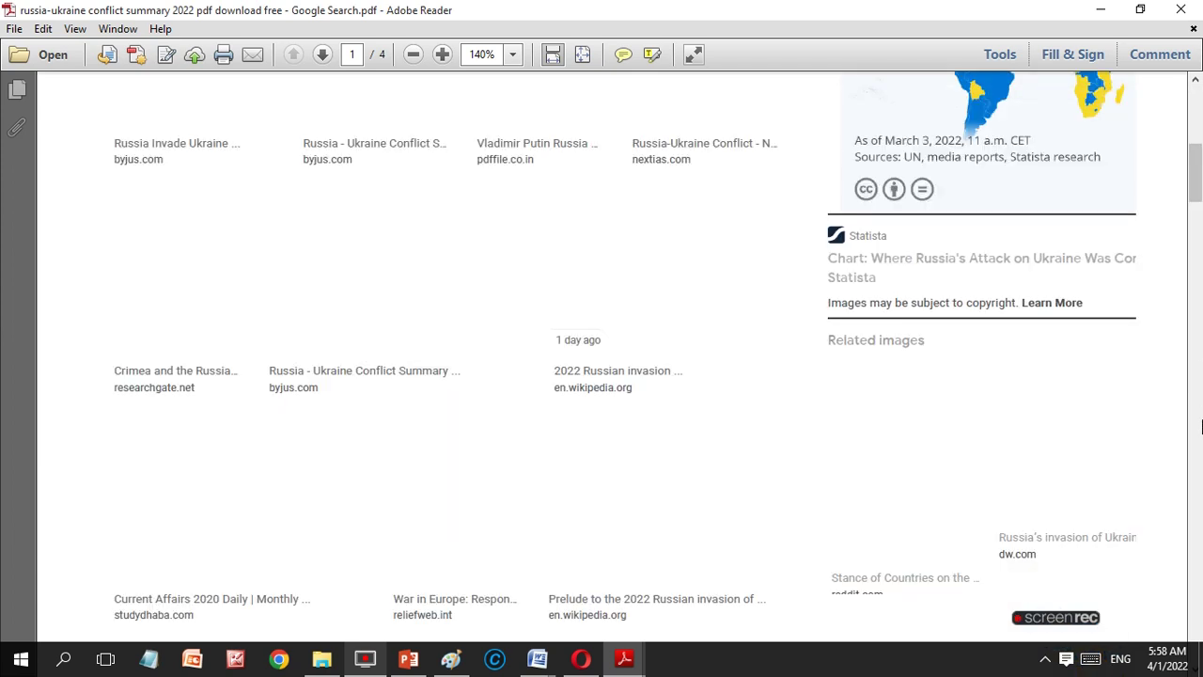
{"action": "scroll", "coordinate": [1201, 427], "scroll_direction": "down", "scroll_amount": 10}
{"action": "scroll", "coordinate": [1201, 427], "scroll_direction": "down", "scroll_amount": 10}
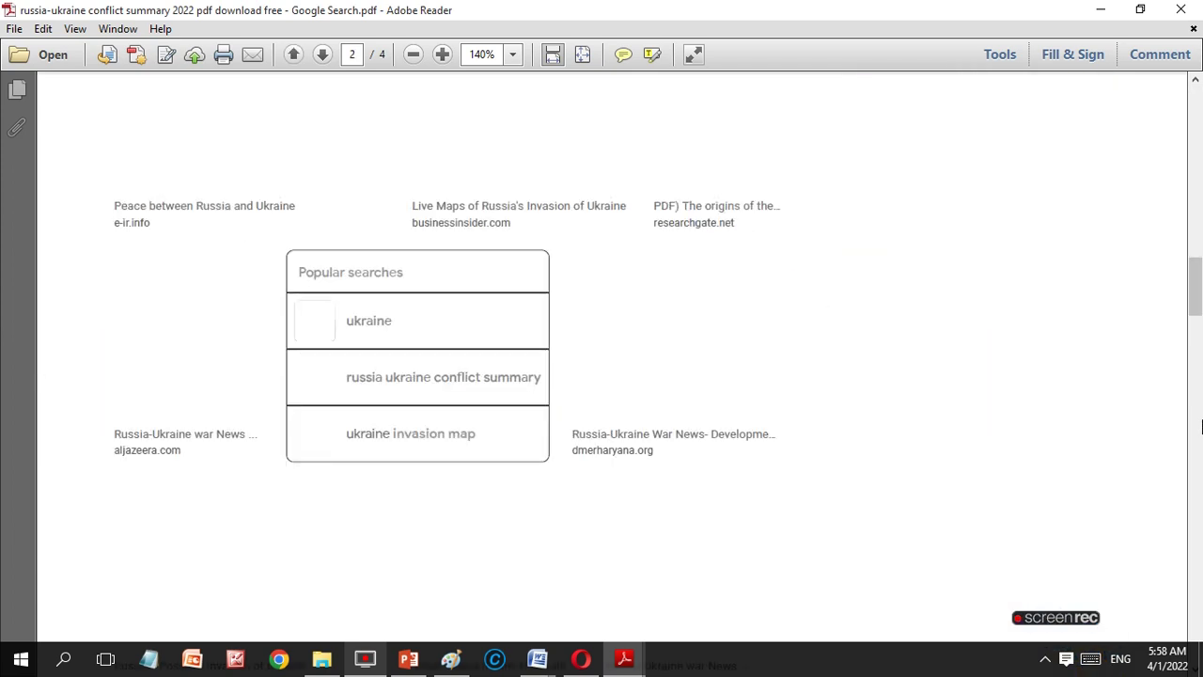
{"action": "scroll", "coordinate": [1201, 427], "scroll_direction": "down", "scroll_amount": 5}
{"action": "scroll", "coordinate": [1199, 426], "scroll_direction": "down", "scroll_amount": 5}
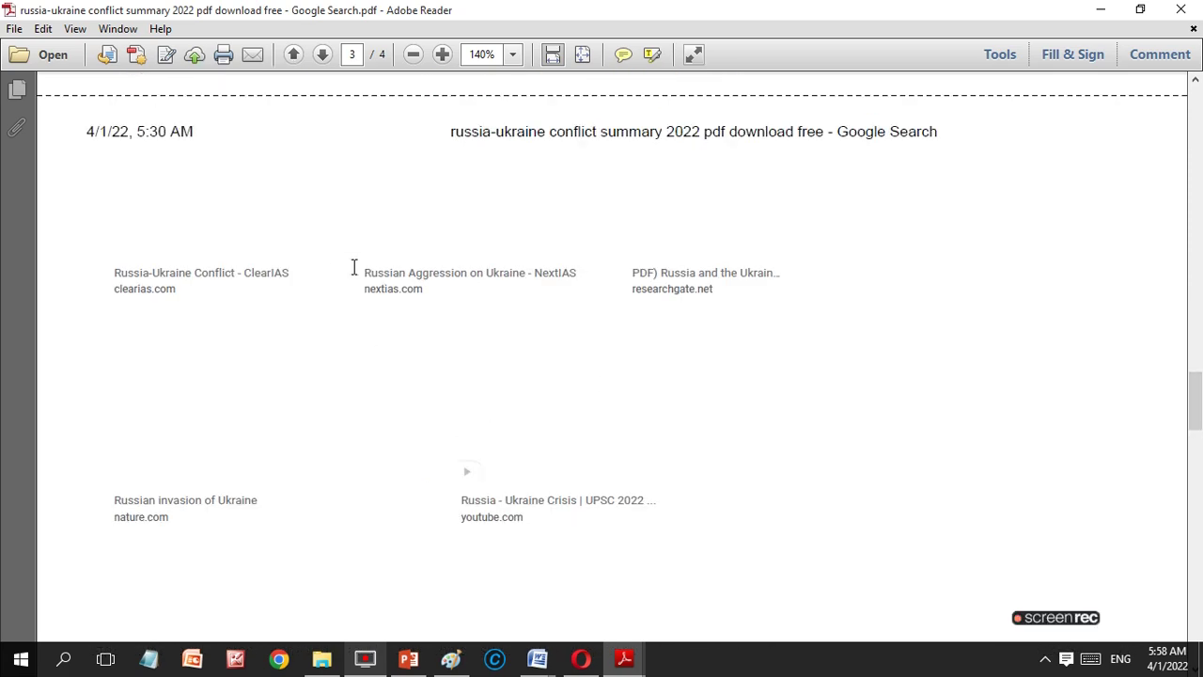
{"action": "mouse_move", "coordinate": [356, 272]}
{"action": "left_mouse_down"}
{"action": "mouse_move", "coordinate": [445, 282]}
{"action": "mouse_move", "coordinate": [594, 330]}
{"action": "mouse_move", "coordinate": [430, 299]}
{"action": "left_mouse_up"}
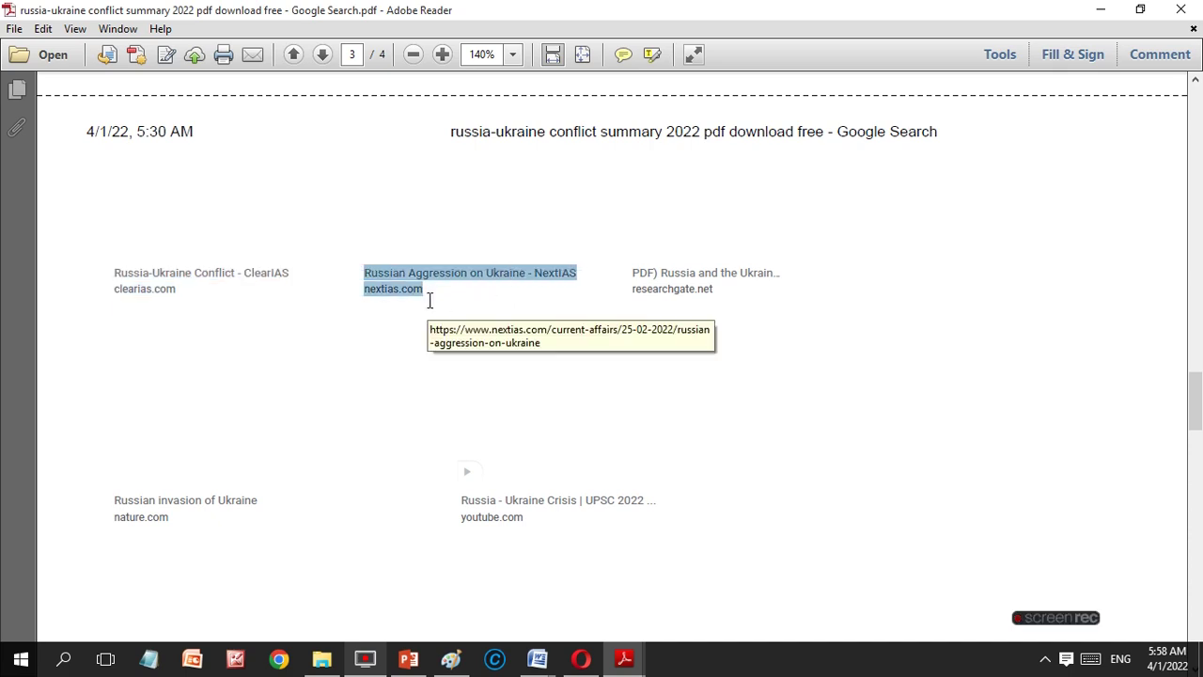
- Paste the 'Russian Aggression on Ukraine - NextIAS' heading into the slide title
{"action": "left_click", "coordinate": [416, 663]}
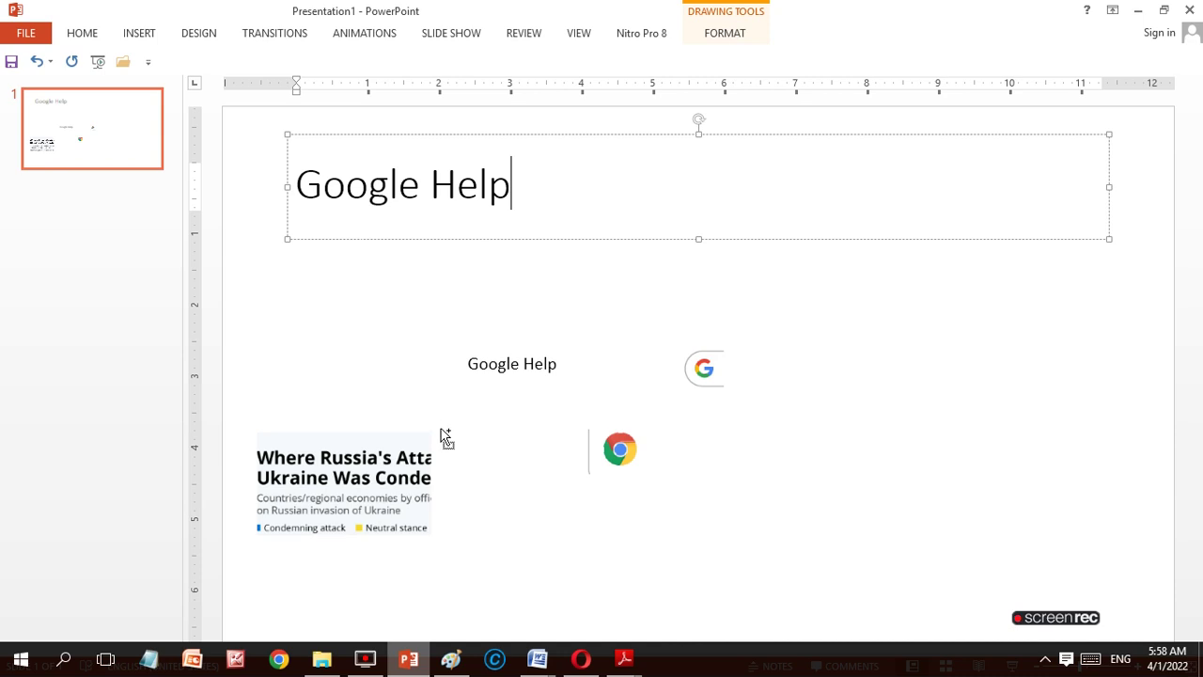
{"action": "left_click", "coordinate": [658, 428]}
{"action": "key", "text": "ctrl+v"}
- Delete the pasted heading text so the title is empty again
{"action": "left_click", "coordinate": [396, 339]}
{"action": "left_click", "coordinate": [419, 362]}
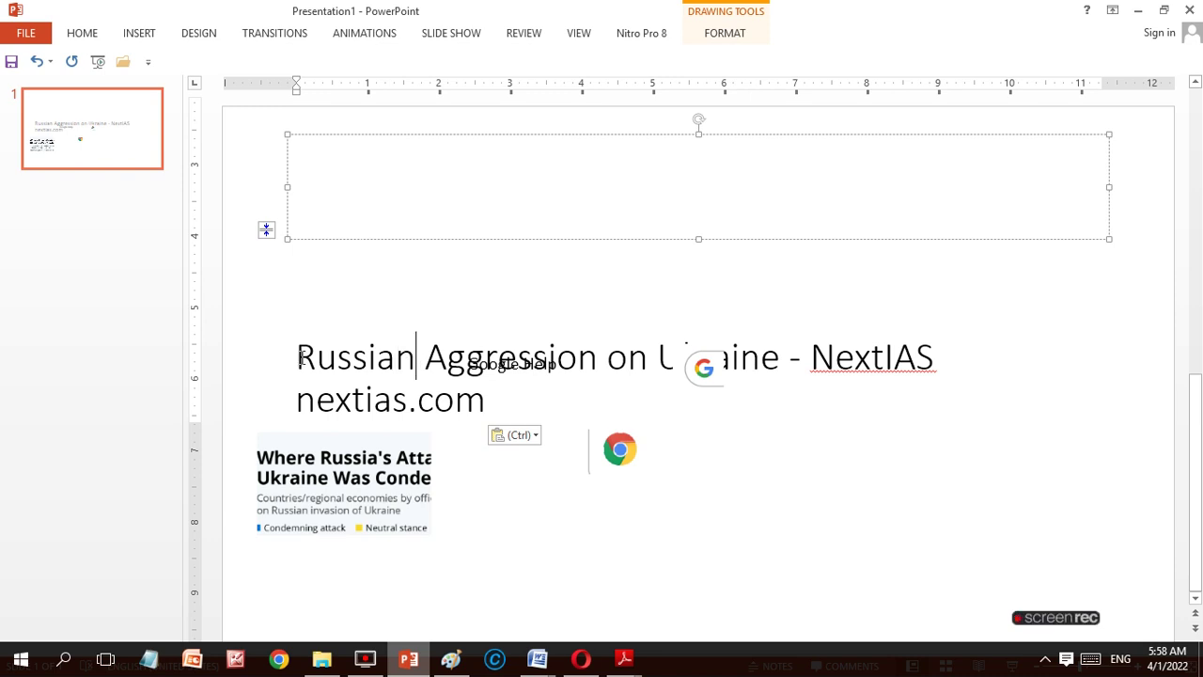
{"action": "left_click_drag", "start_coordinate": [301, 357], "coordinate": [479, 410]}
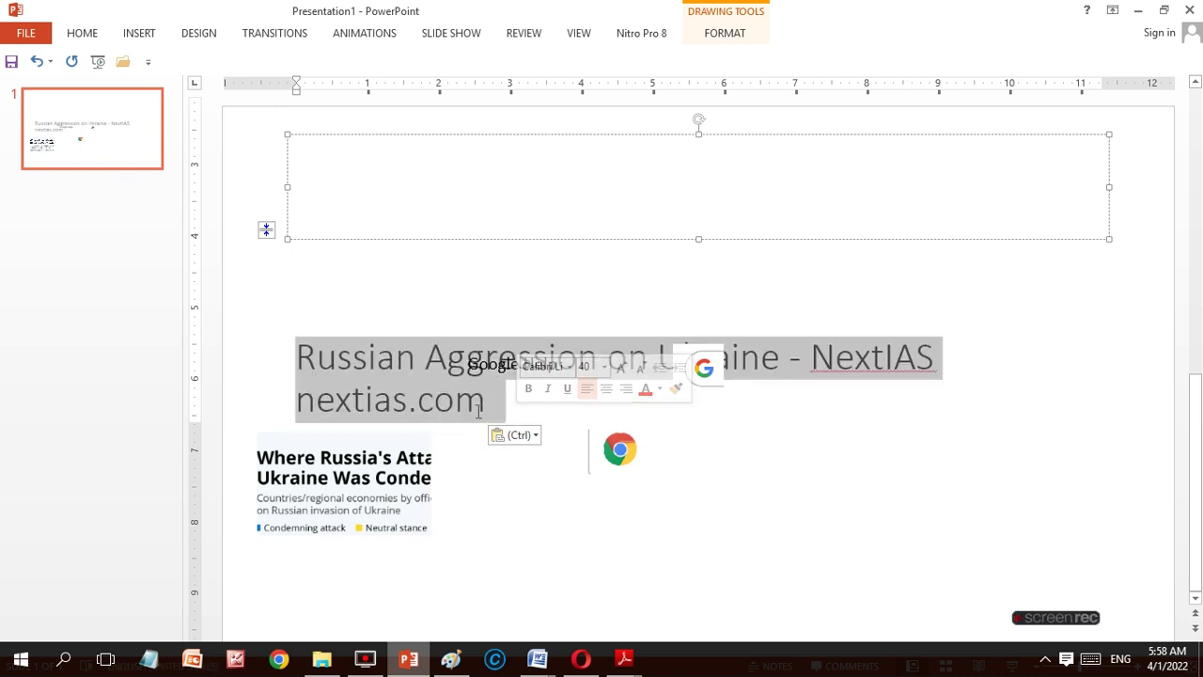
{"action": "left_click", "coordinate": [486, 414]}
{"action": "key", "text": "BackSpace"}
{"action": "key", "text": "BackSpace"}
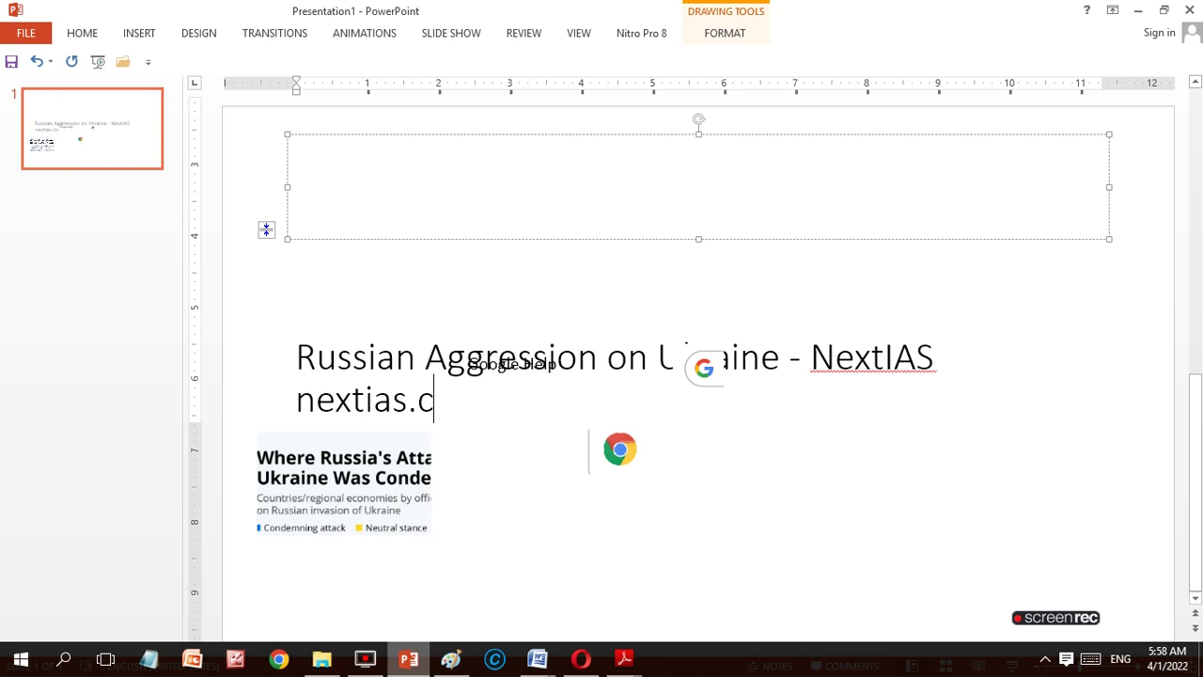
{"action": "key", "text": "BackSpace"}
{"action": "key", "text": "BackSpace"}
{"action": "key", "text": "BackSpace"}
{"action": "key", "text": "BackSpace"}
{"action": "key", "text": "BackSpace"}
{"action": "key", "text": "BackSpace"}
{"action": "key", "text": "BackSpace"}
{"action": "key", "text": "BackSpace"}
{"action": "key", "text": "BackSpace"}
{"action": "key", "text": "BackSpace"}
{"action": "key", "text": "BackSpace"}
{"action": "key", "text": "BackSpace"}
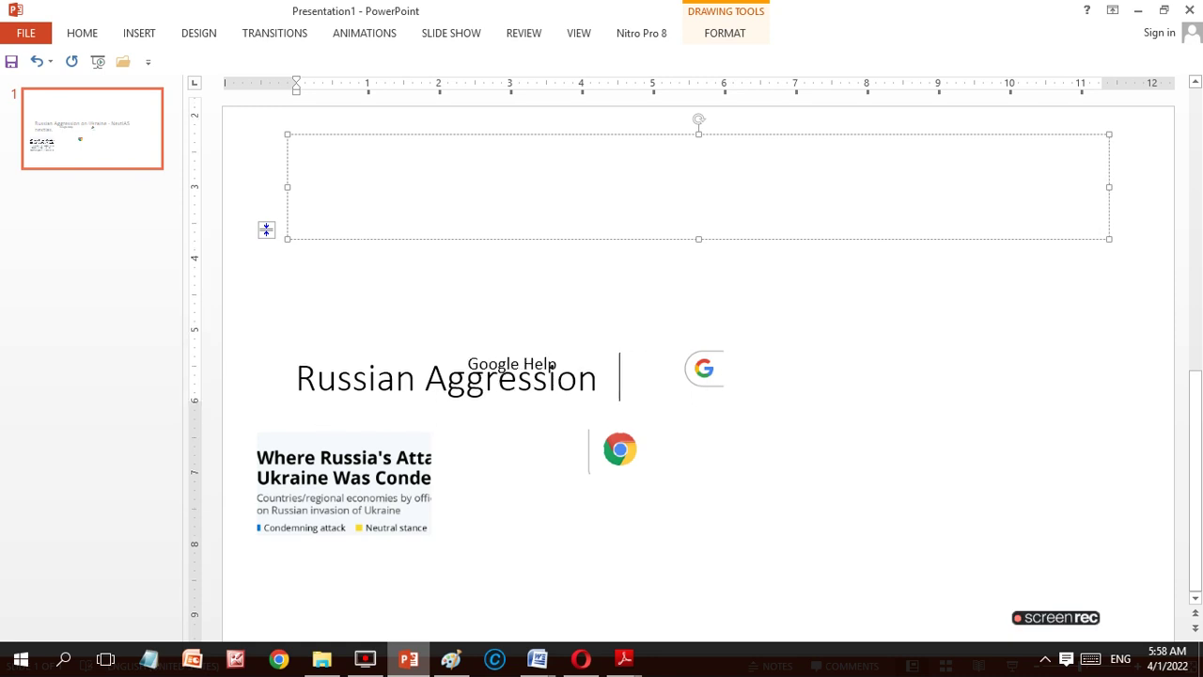
{"action": "key", "text": "BackSpace"}
{"action": "key", "text": "BackSpace"}
{"action": "key", "text": "BackSpace"}
{"action": "key", "text": "BackSpace"}
{"action": "key", "text": "BackSpace"}
{"action": "key", "text": "BackSpace"}
{"action": "key", "text": "BackSpace"}
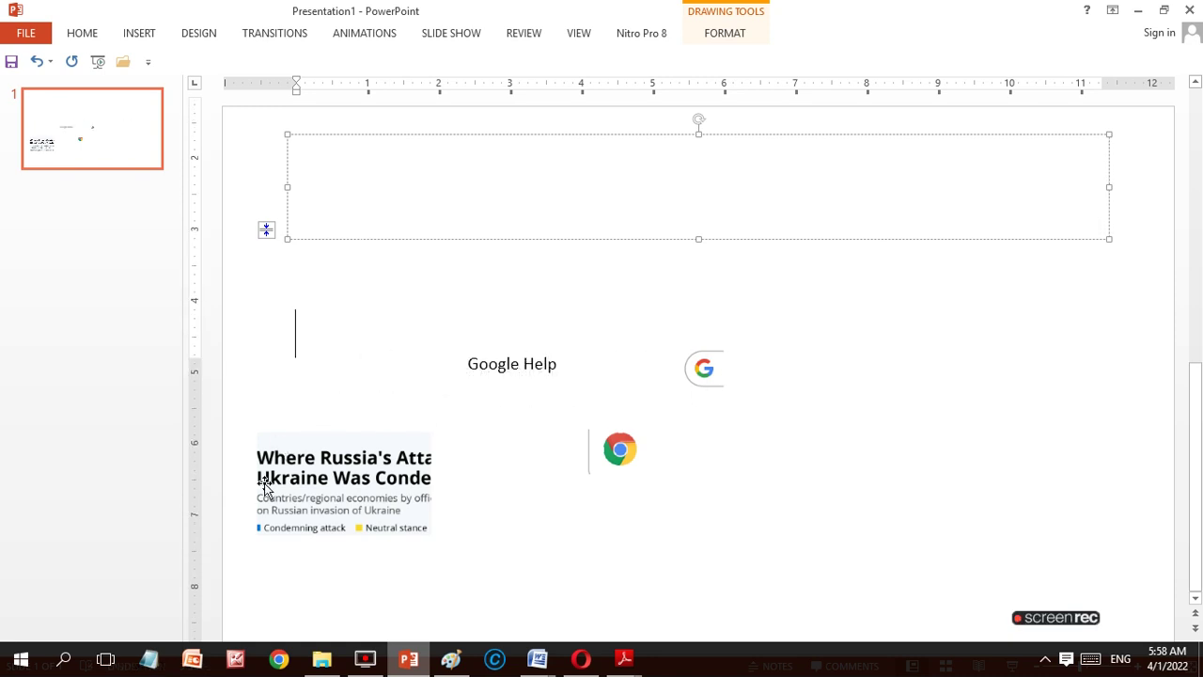
- Select the Russia chart picture and cancel an attempted move of it
{"action": "left_click", "coordinate": [328, 494]}
{"action": "right_click", "coordinate": [328, 494]}
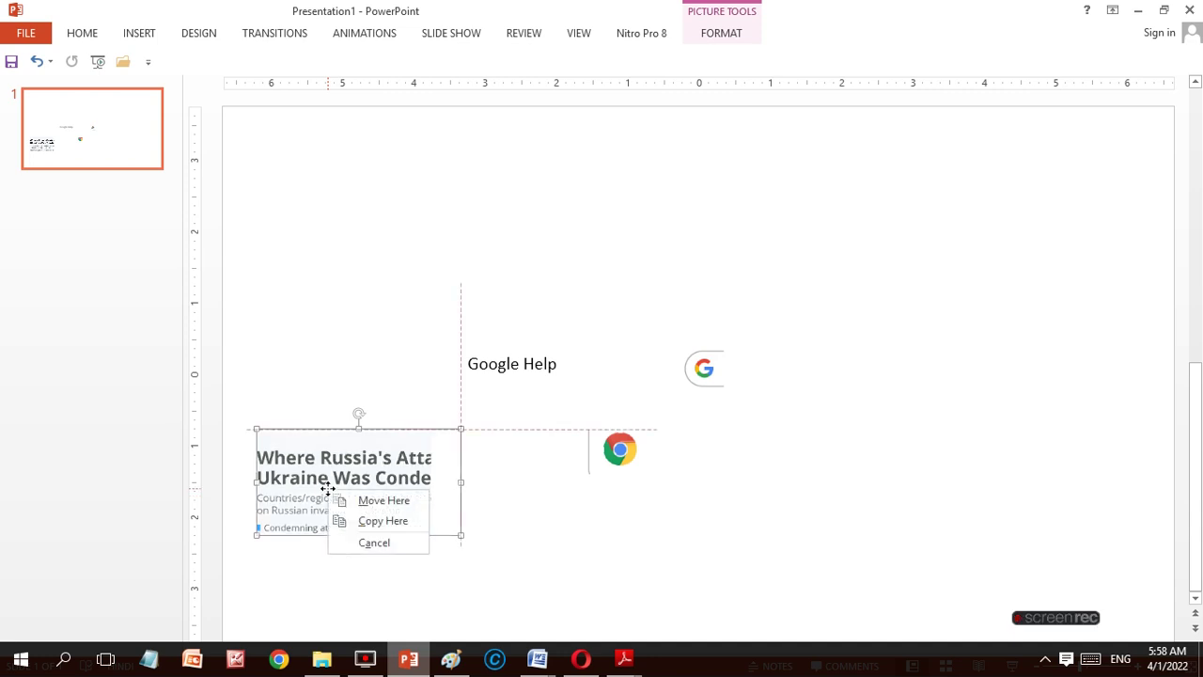
{"action": "left_click", "coordinate": [406, 453]}
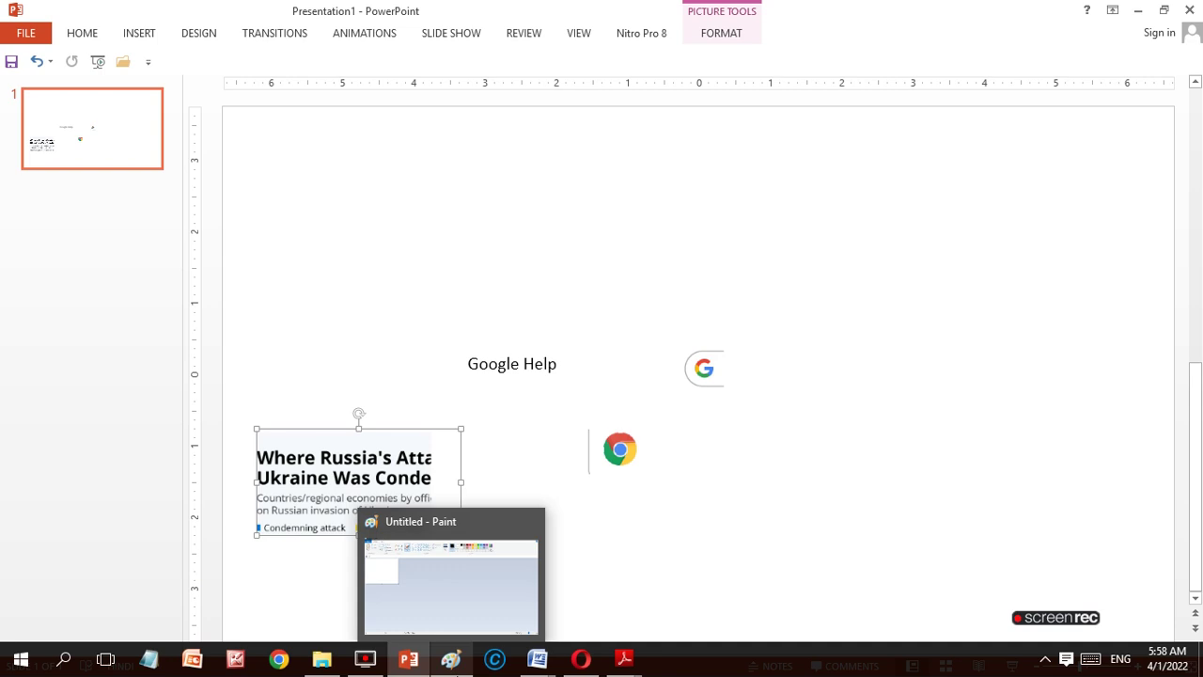
{"action": "mouse_move", "coordinate": [537, 658]}
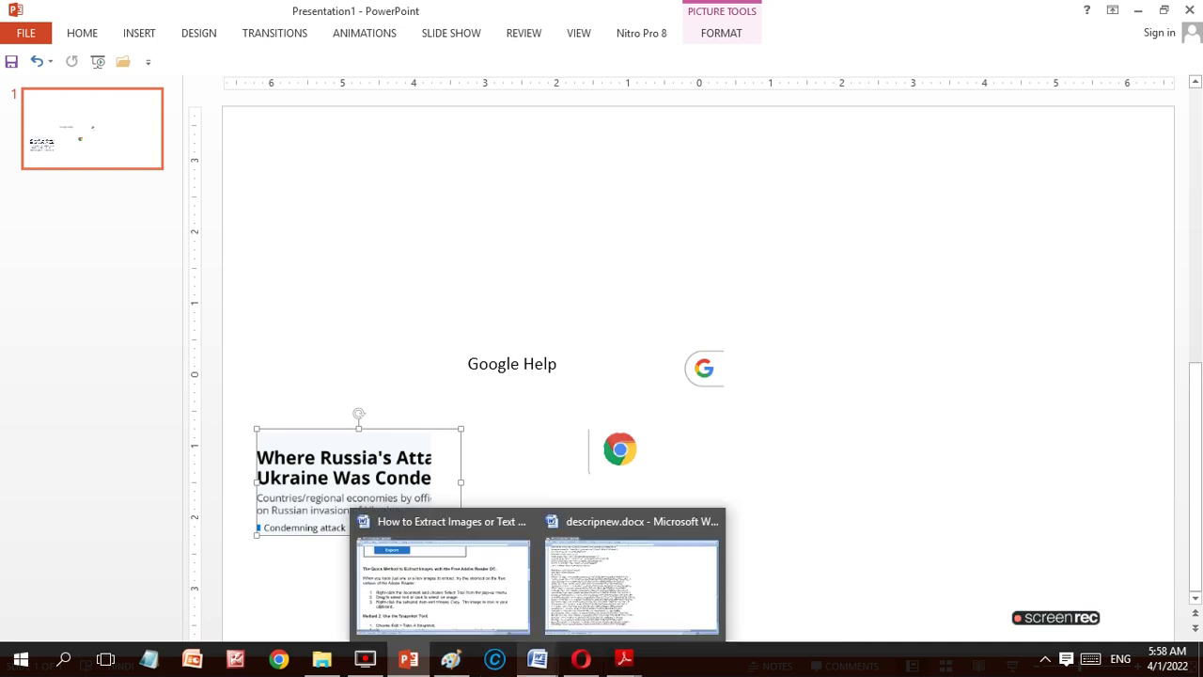
- Bring the PDF-extraction guide forward in Word and scroll to Method 3's Windows Snipping Tool steps
{"action": "left_click", "coordinate": [477, 577]}
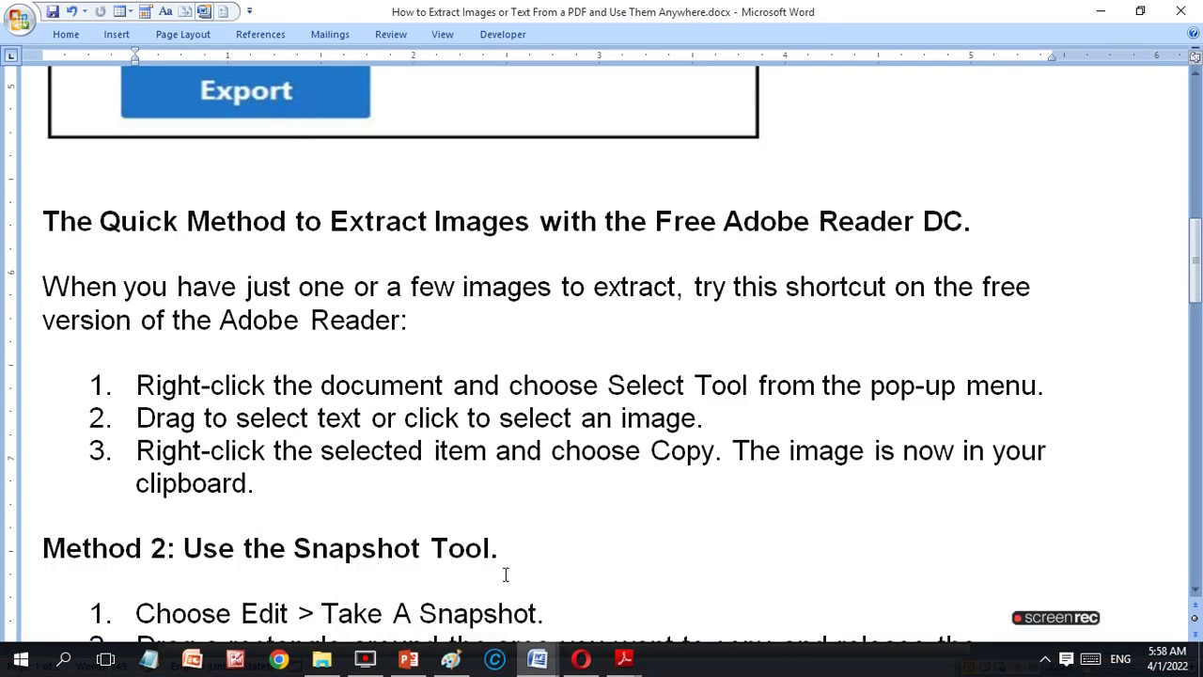
{"action": "scroll", "coordinate": [1201, 510], "scroll_direction": "down", "scroll_amount": 6}
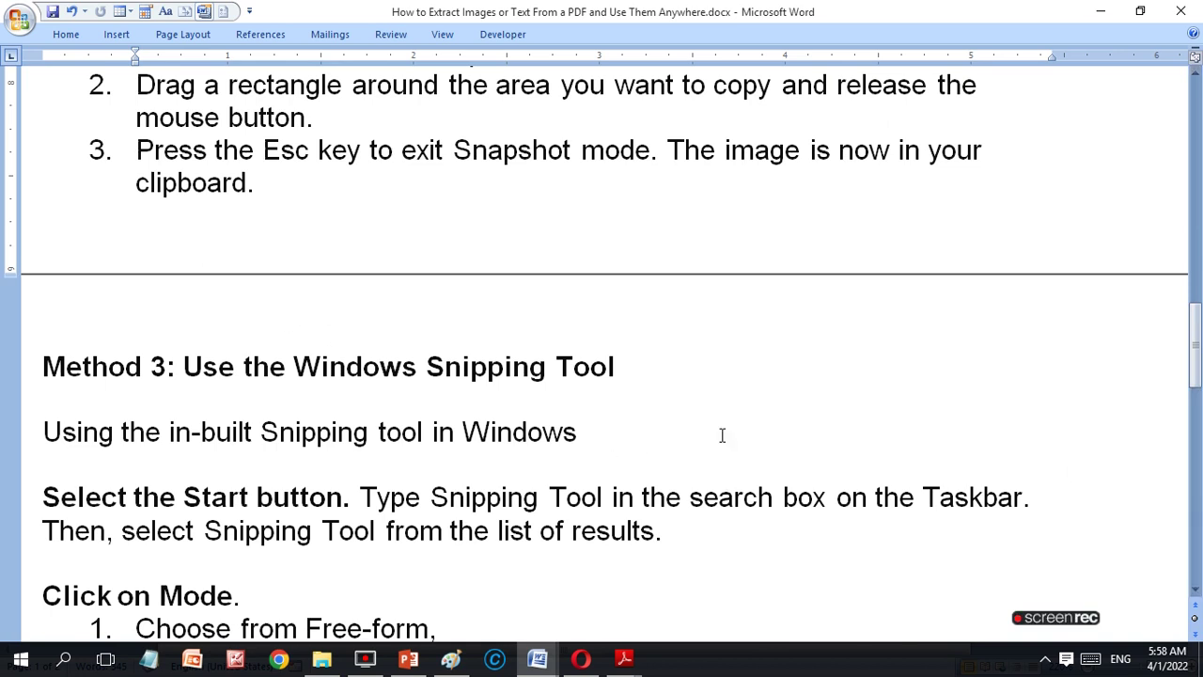
{"action": "left_click_drag", "start_coordinate": [1199, 345], "coordinate": [1199, 399]}
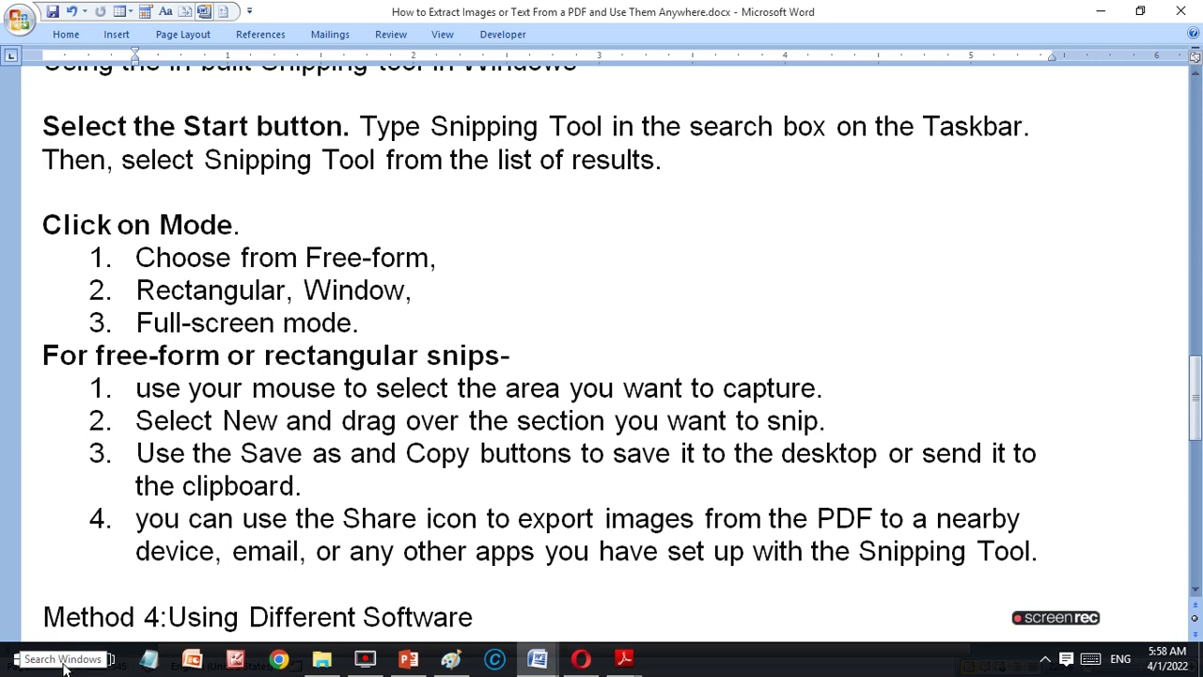
{"action": "left_click", "coordinate": [65, 664]}
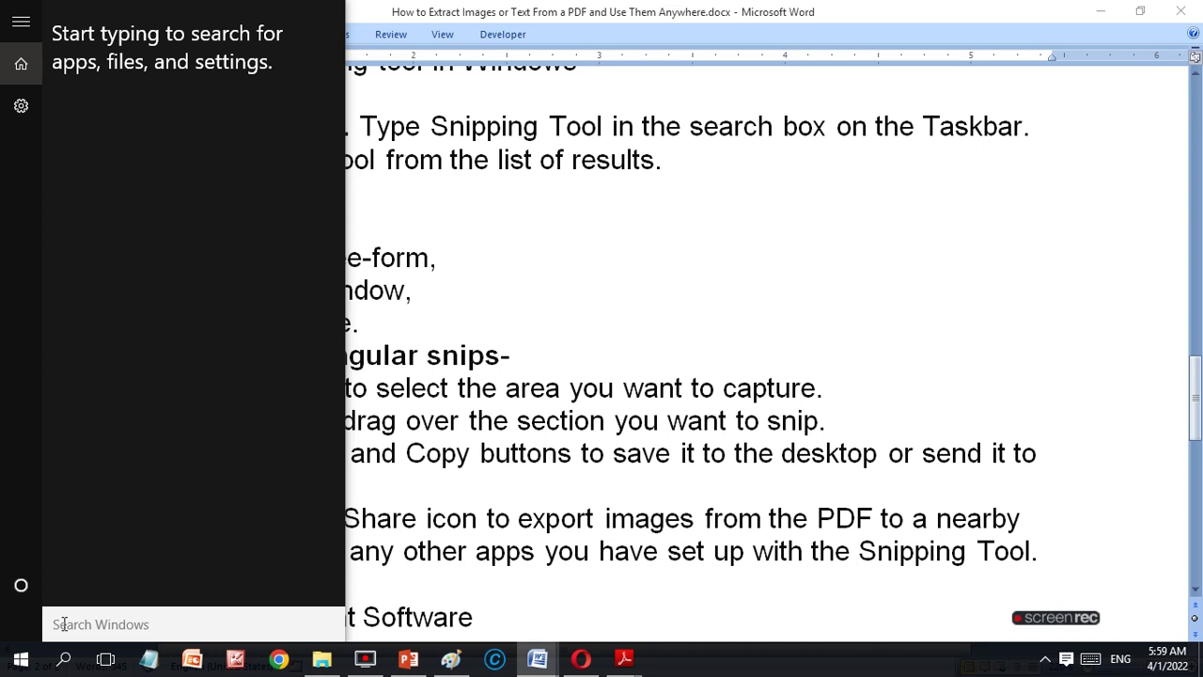
- Search Windows for 'snipping' and launch the Snipping Tool app
{"action": "type", "text": "snippi"}
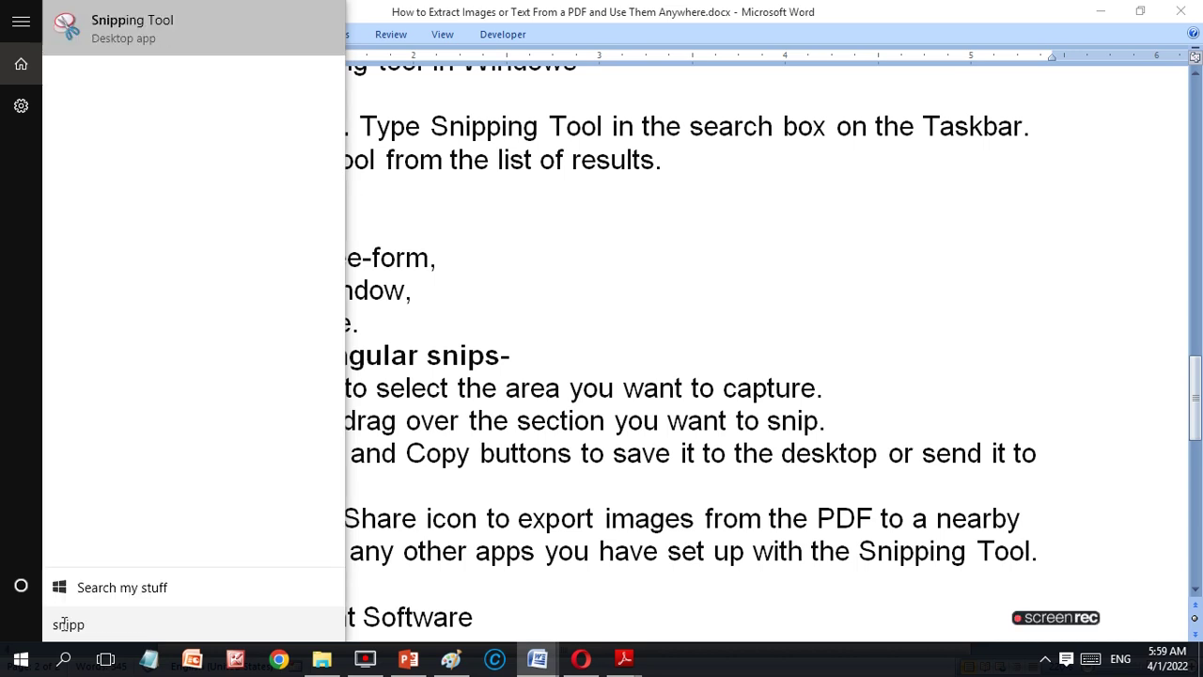
{"action": "type", "text": "ng"}
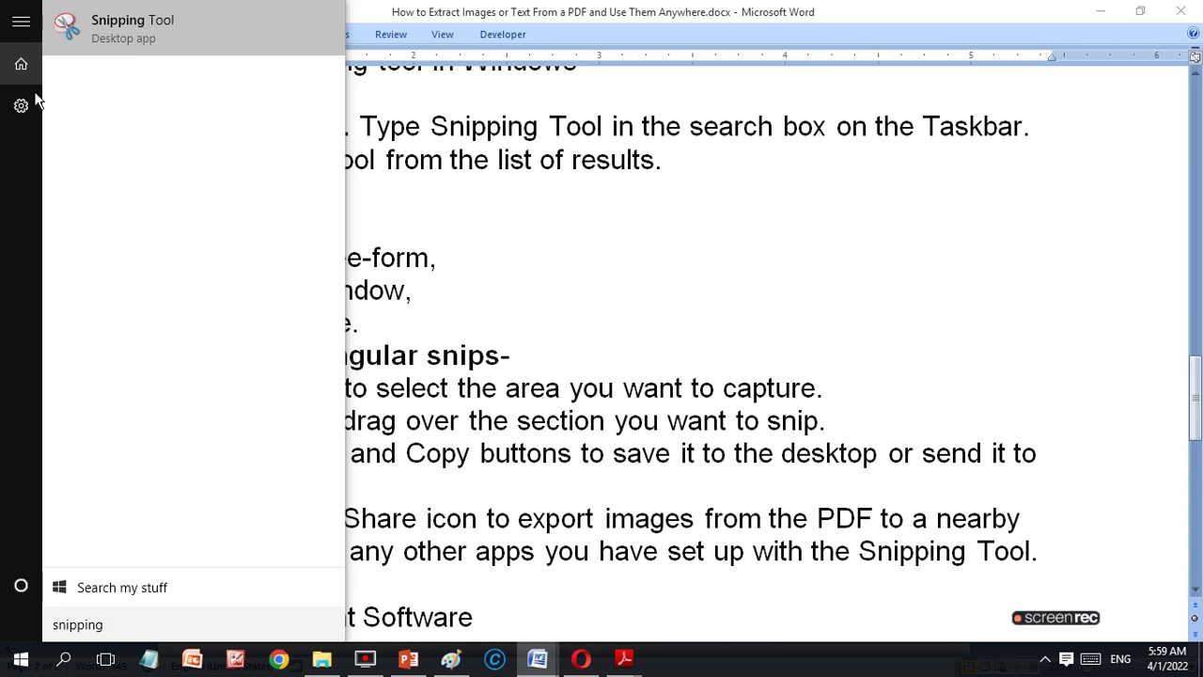
{"action": "left_click", "coordinate": [112, 31]}
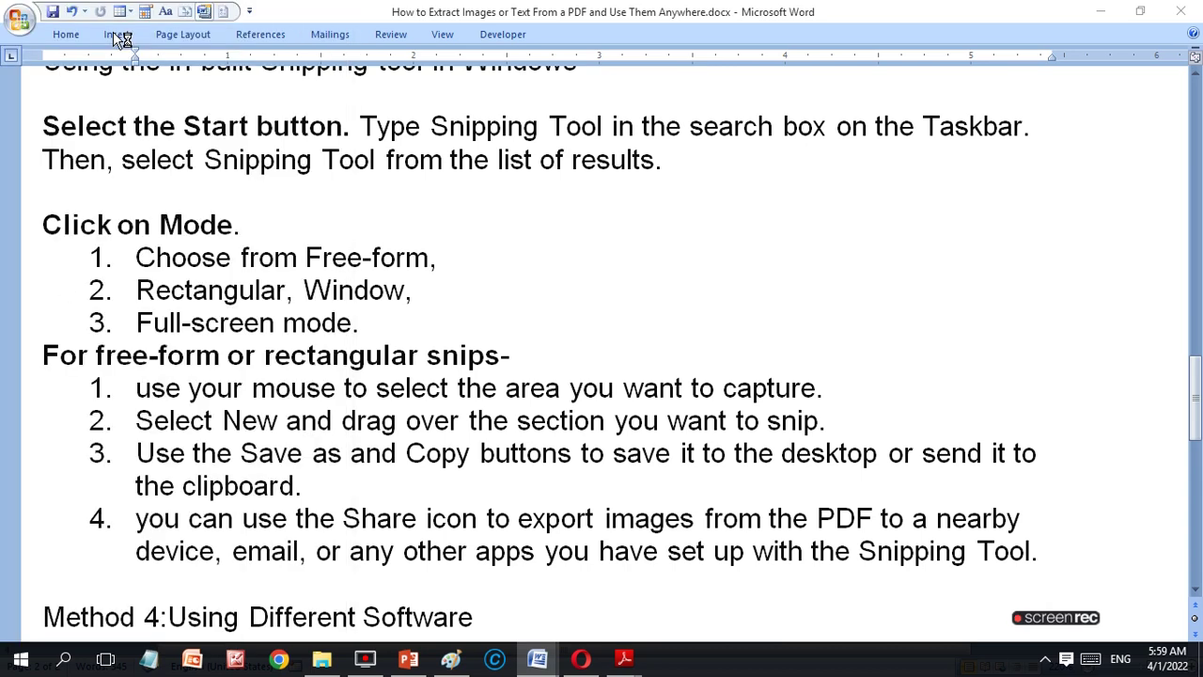
- Bring Google Help.pdf to the front in Adobe Reader and return to the top of page 1
{"action": "left_click", "coordinate": [618, 668]}
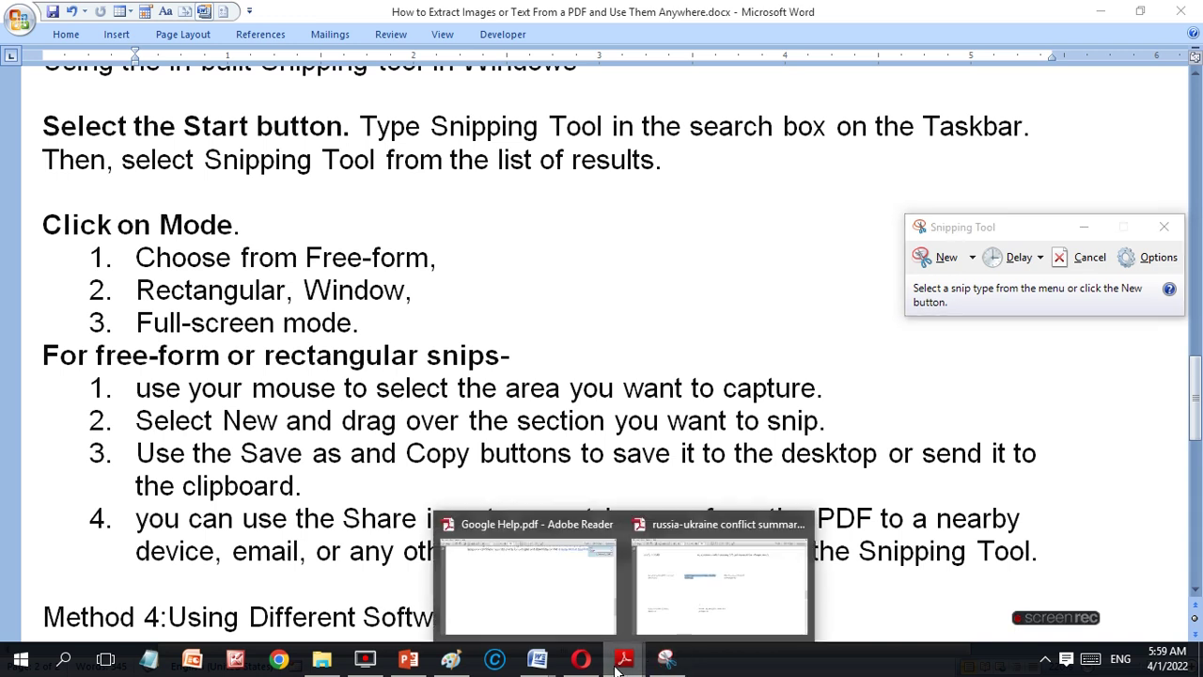
{"action": "left_click", "coordinate": [527, 563]}
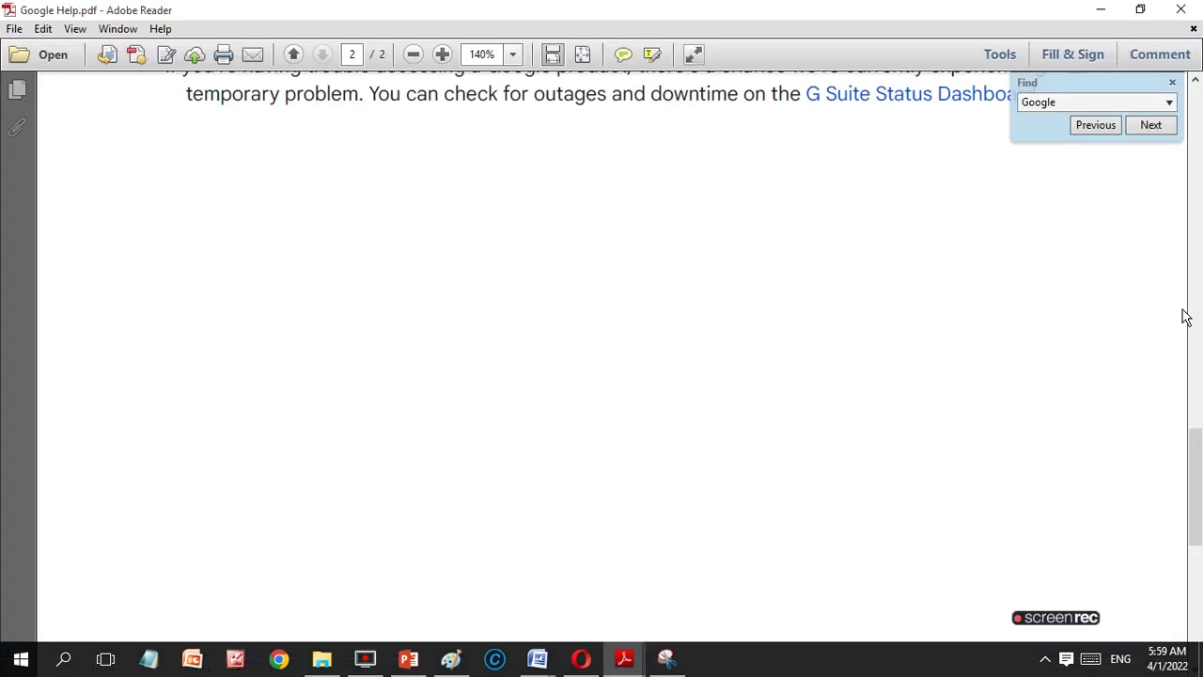
{"action": "left_click", "coordinate": [1194, 194]}
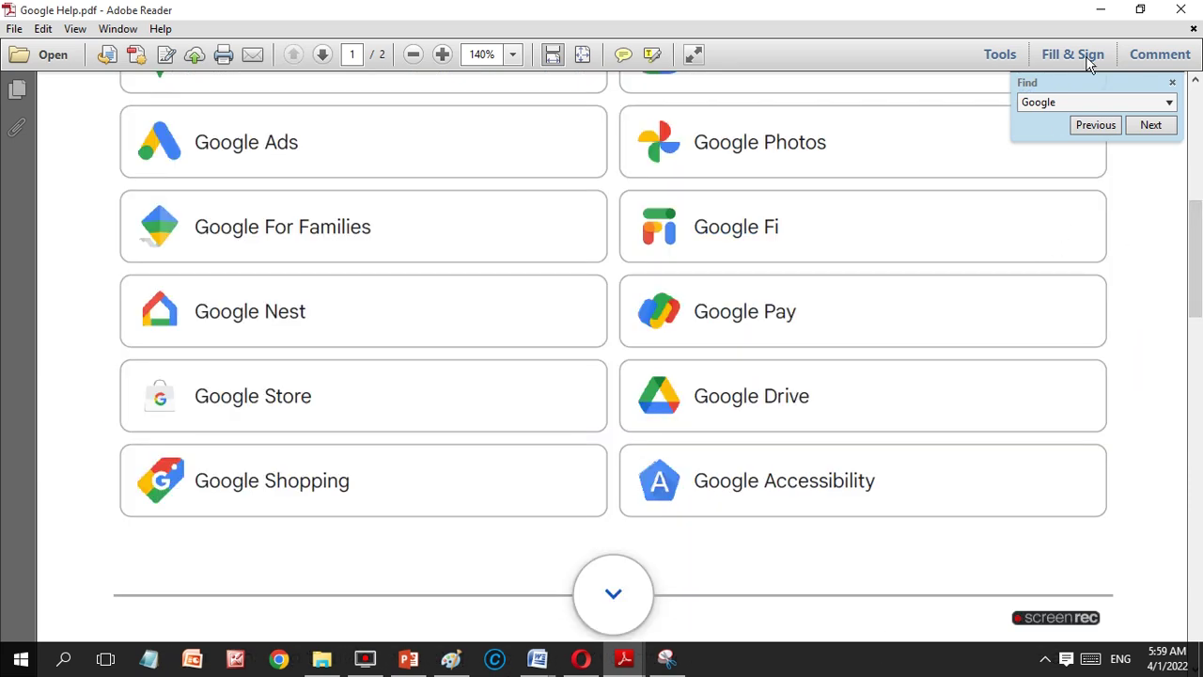
{"action": "left_click", "coordinate": [1196, 124]}
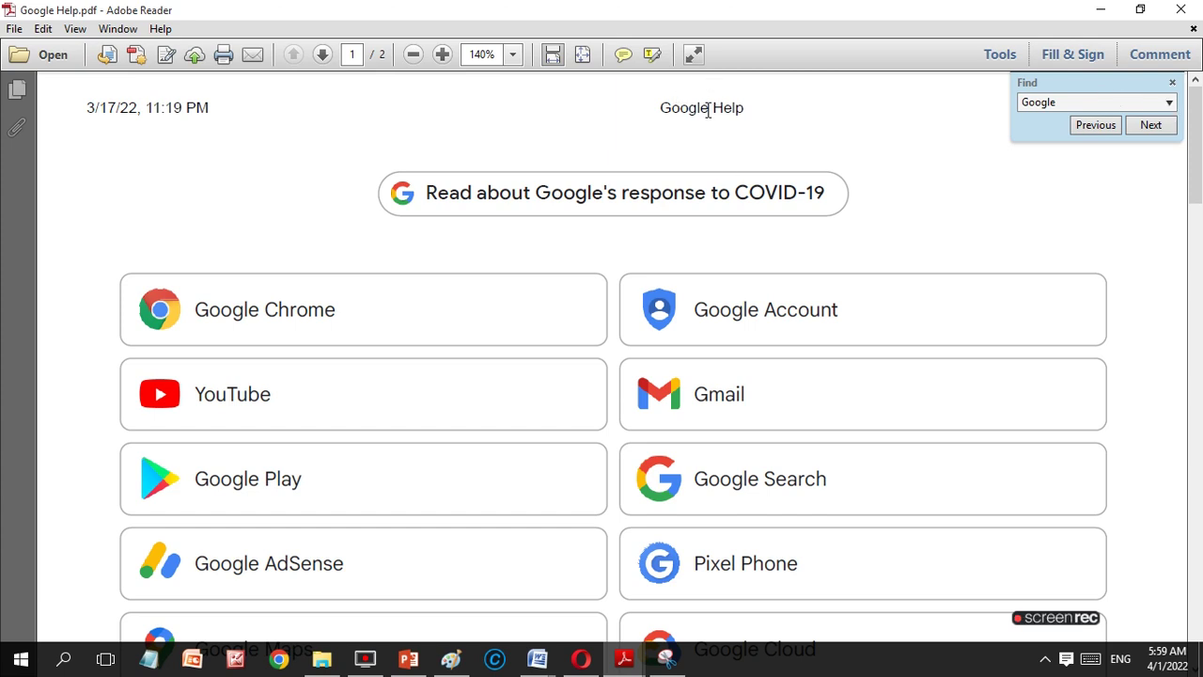
- Find 'Google' in the page header, open its text actions, and restore Snipping Tool
{"action": "left_click", "coordinate": [1149, 132]}
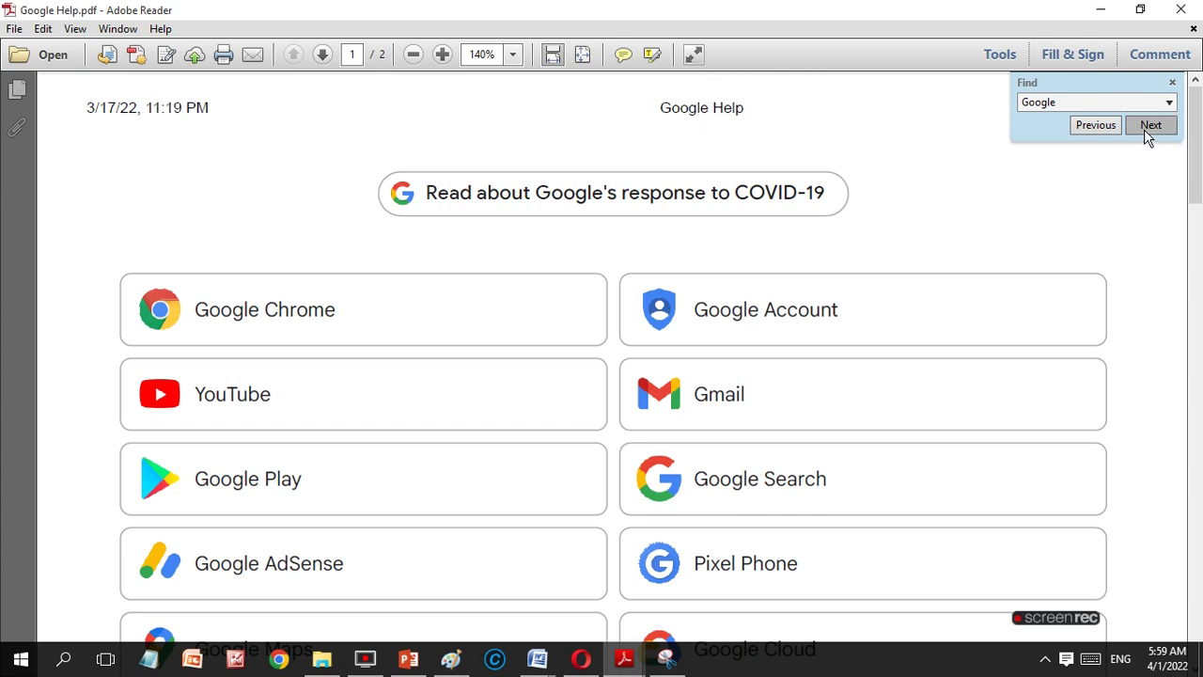
{"action": "right_click", "coordinate": [693, 117]}
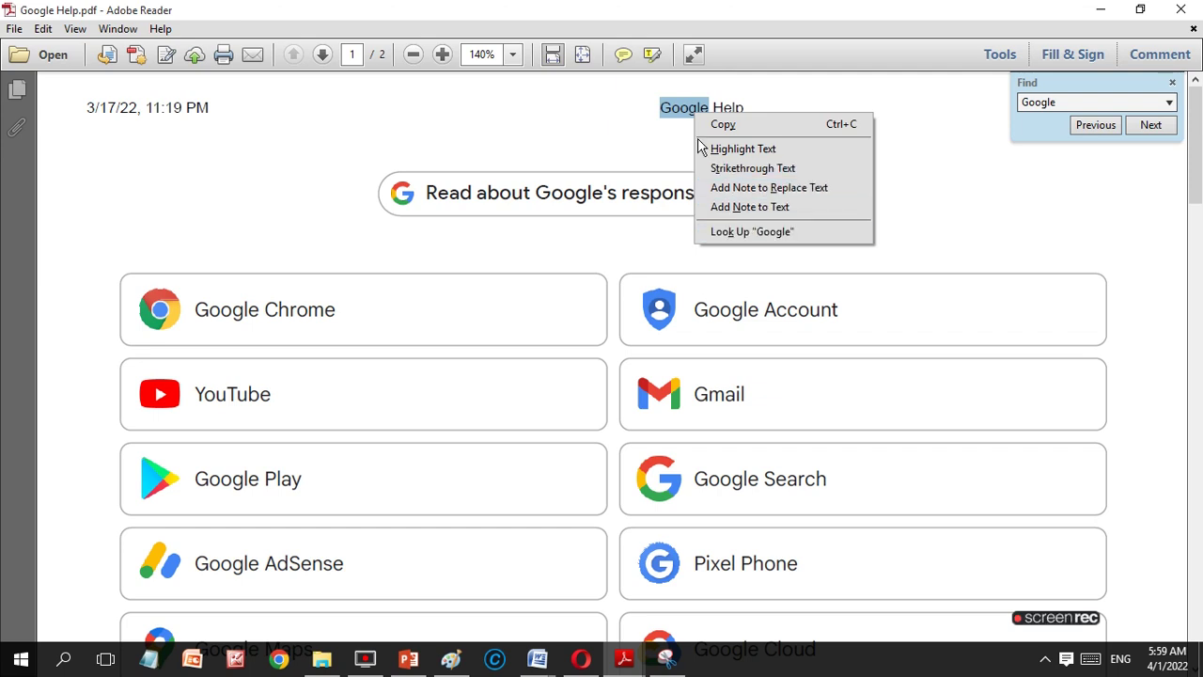
{"action": "right_click", "coordinate": [672, 109]}
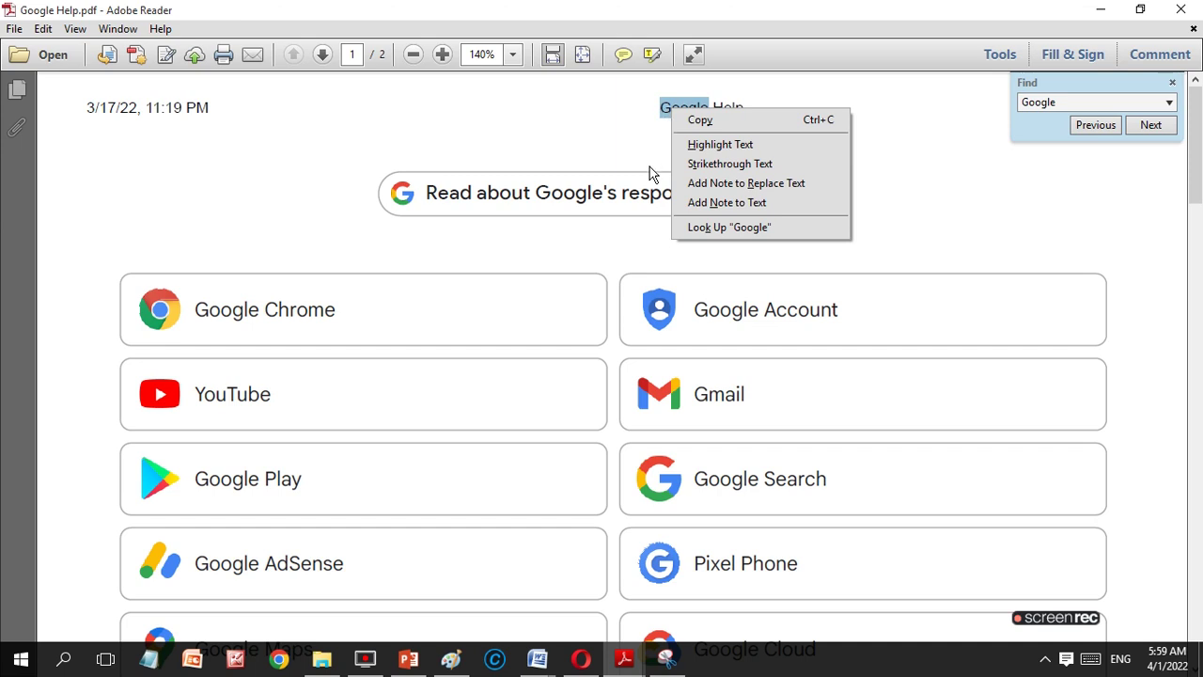
{"action": "left_click", "coordinate": [666, 658]}
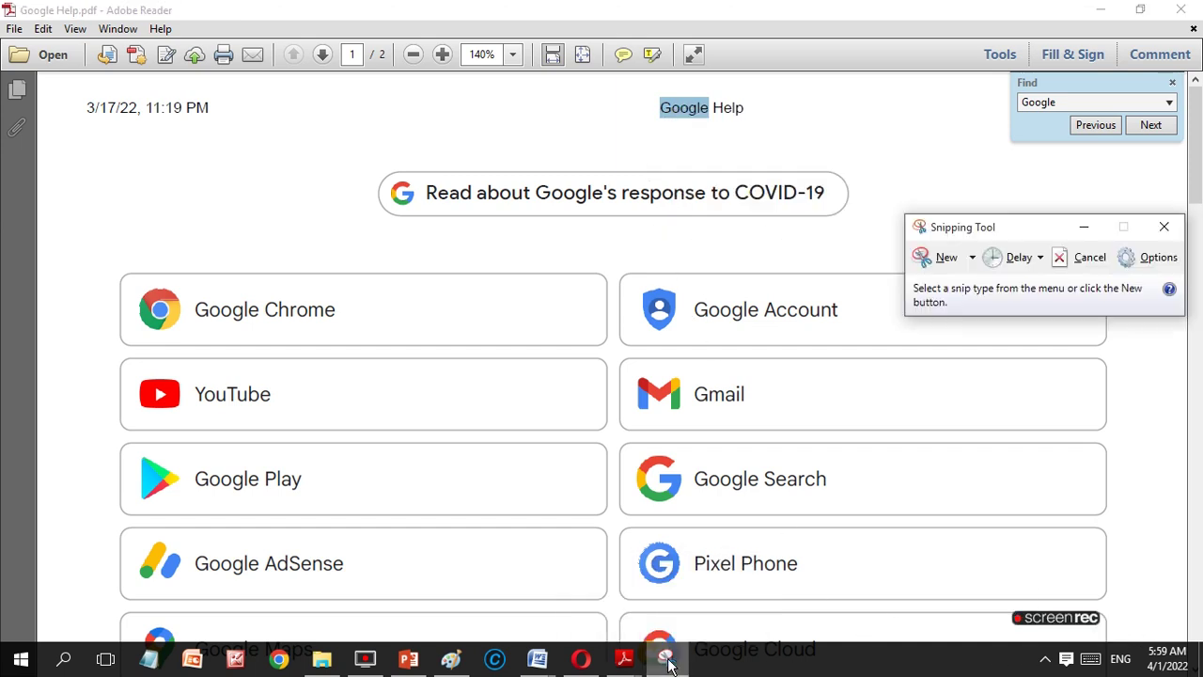
- List Snipping Tool's snip shapes, then show the russia-ukraine PDF scrolled up to the Statista map
{"action": "left_click", "coordinate": [972, 257]}
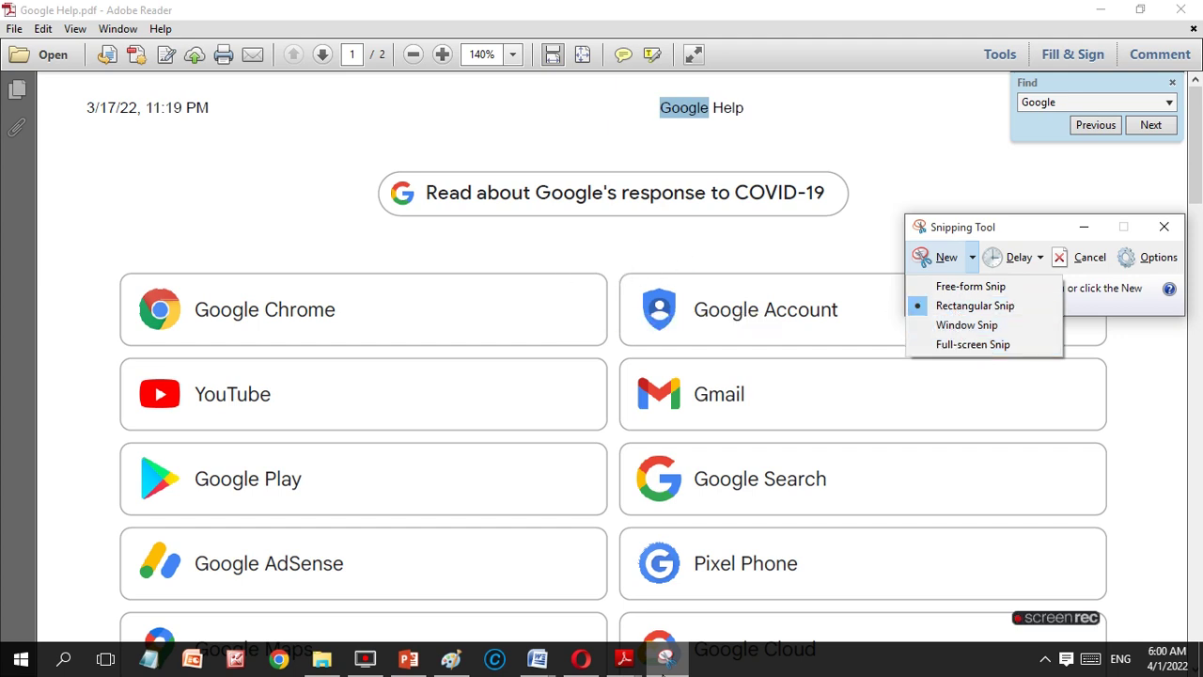
{"action": "mouse_move", "coordinate": [624, 658]}
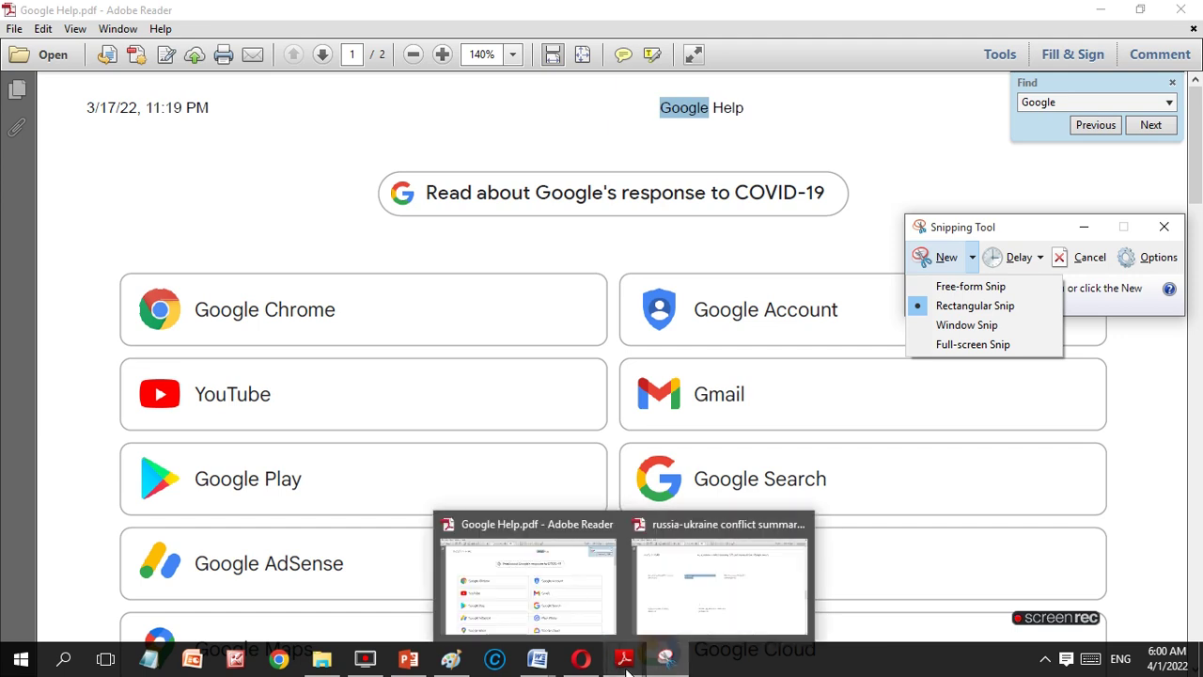
{"action": "left_click", "coordinate": [711, 602]}
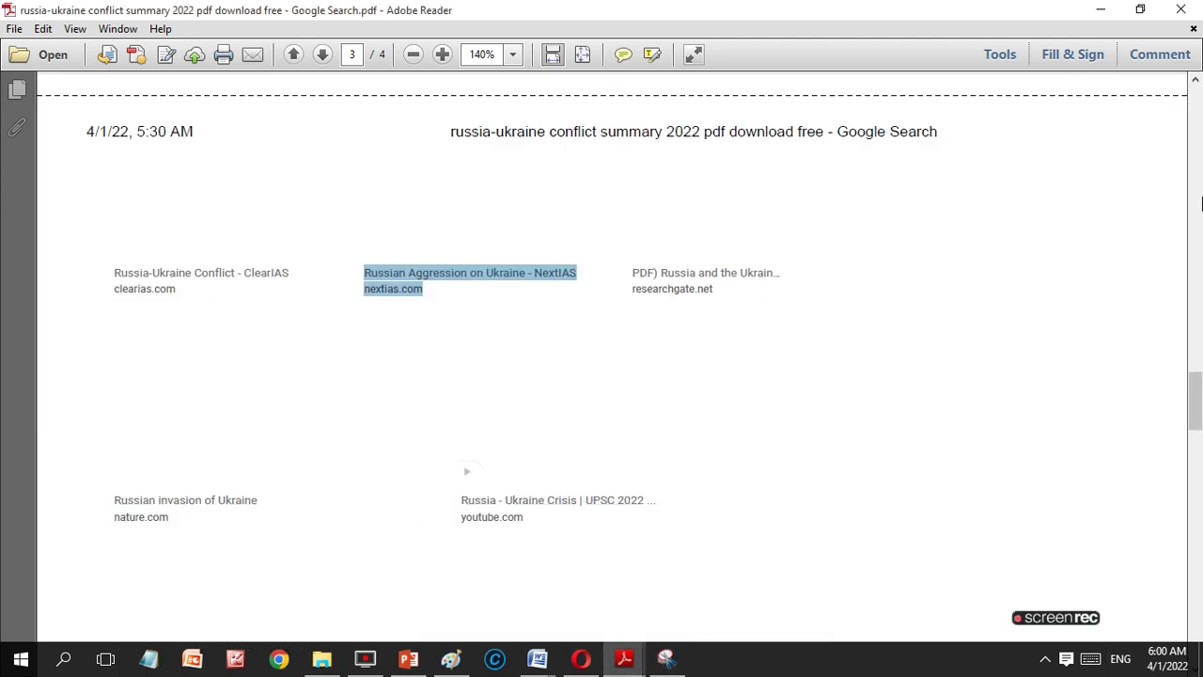
{"action": "scroll", "coordinate": [1200, 205], "scroll_direction": "down", "scroll_amount": 10}
{"action": "scroll", "coordinate": [1200, 205], "scroll_direction": "up", "scroll_amount": 3}
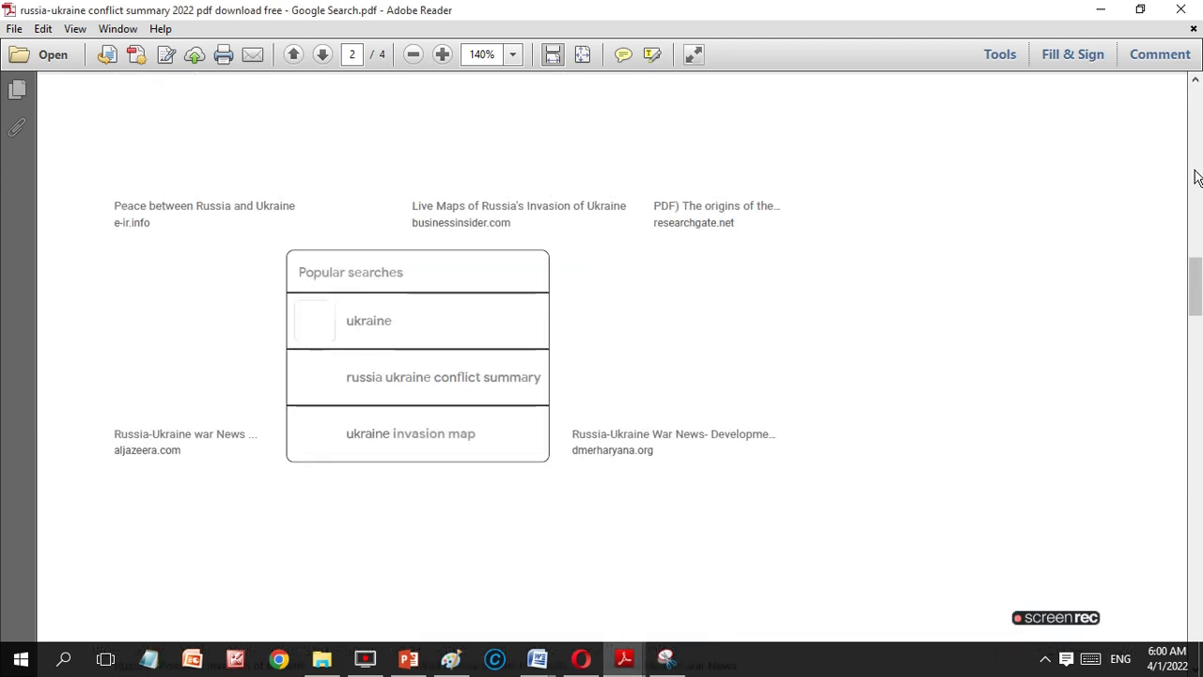
{"action": "scroll", "coordinate": [1197, 188], "scroll_direction": "up", "scroll_amount": 4}
{"action": "scroll", "coordinate": [1196, 177], "scroll_direction": "up", "scroll_amount": 3}
{"action": "scroll", "coordinate": [1196, 177], "scroll_direction": "up", "scroll_amount": 3}
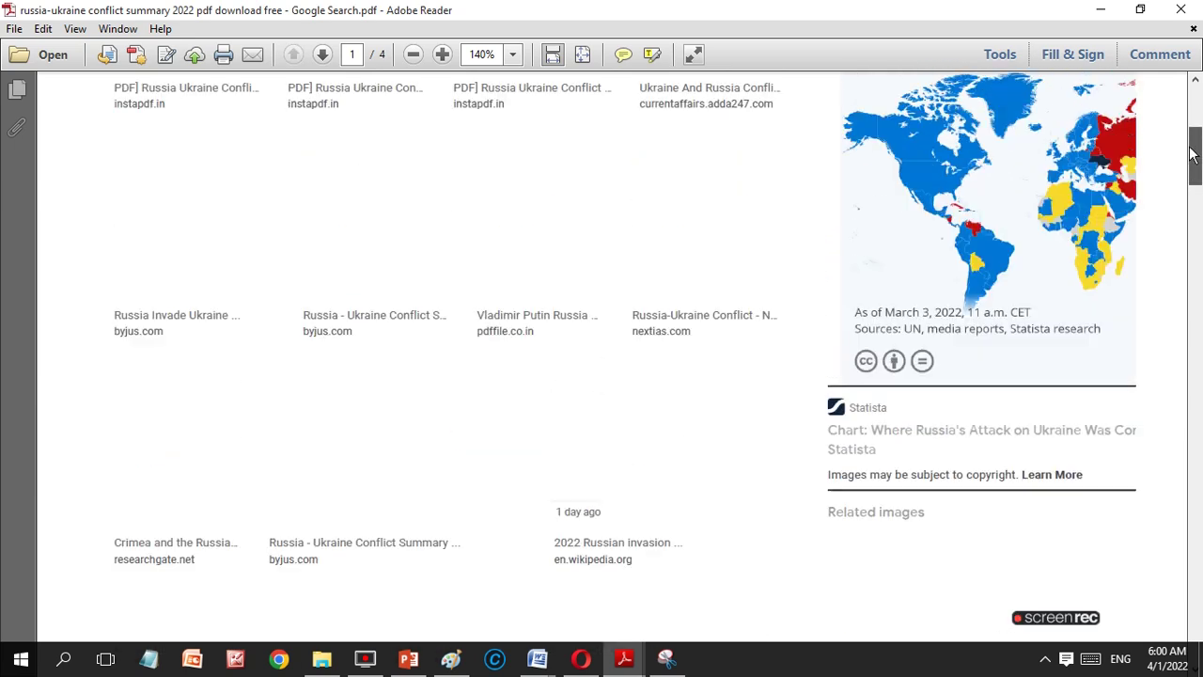
{"action": "scroll", "coordinate": [1195, 177], "scroll_direction": "up", "scroll_amount": 3}
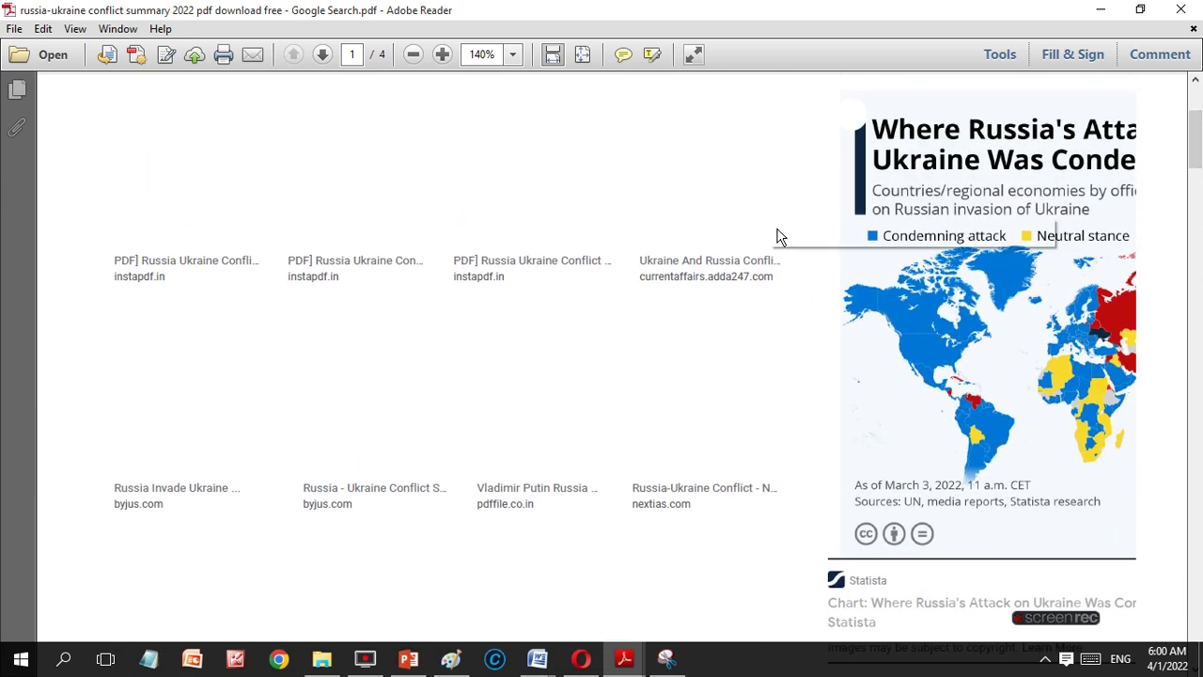
- Snip the Statista world map as a rectangle, then retake it without the link tooltip
{"action": "left_click", "coordinate": [666, 657]}
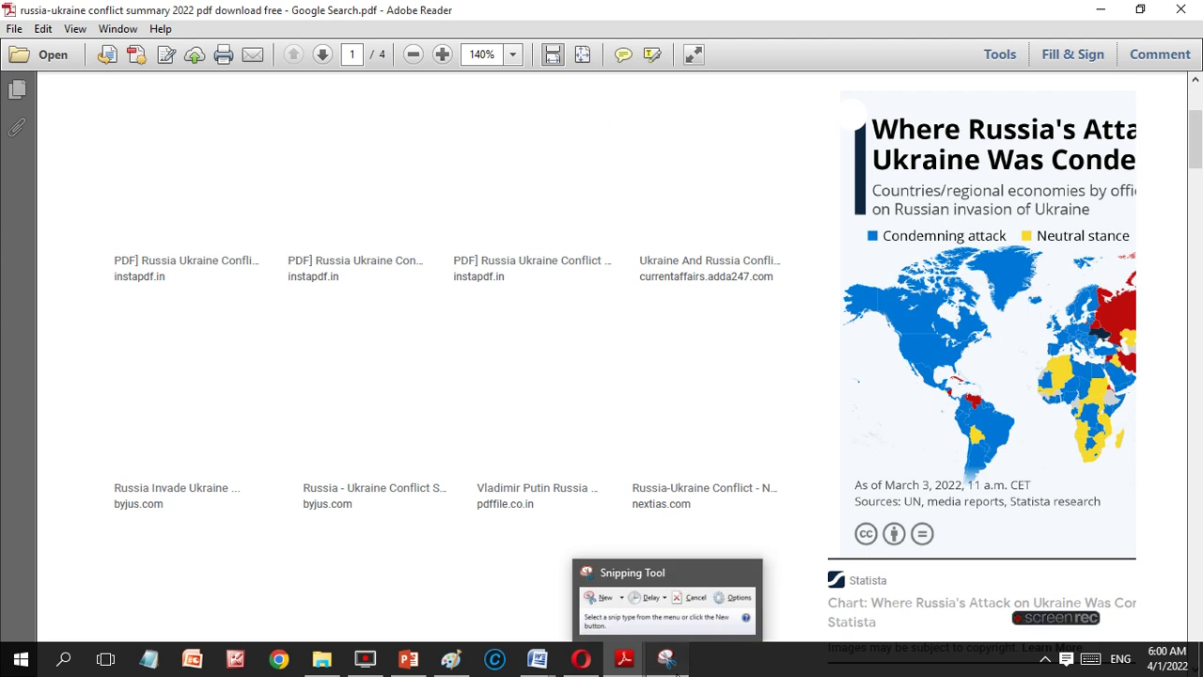
{"action": "left_click", "coordinate": [939, 258]}
{"action": "left_click_drag", "start_coordinate": [1060, 229], "coordinate": [601, 344]}
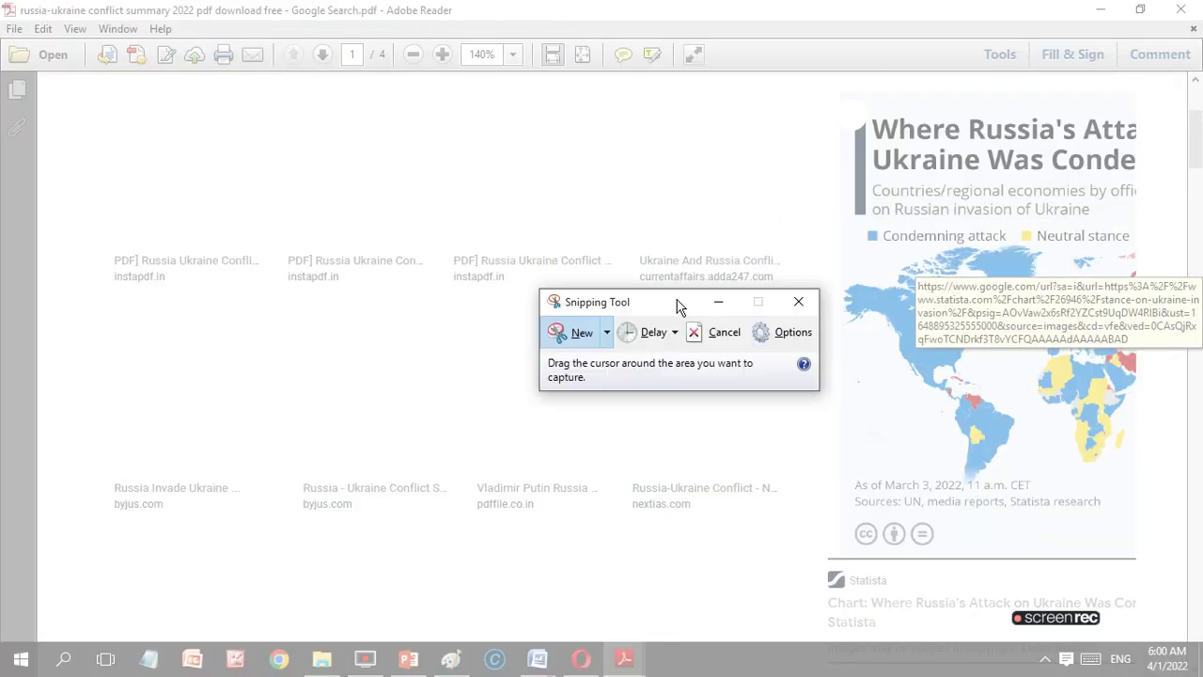
{"action": "left_click_drag", "start_coordinate": [840, 250], "coordinate": [1155, 439]}
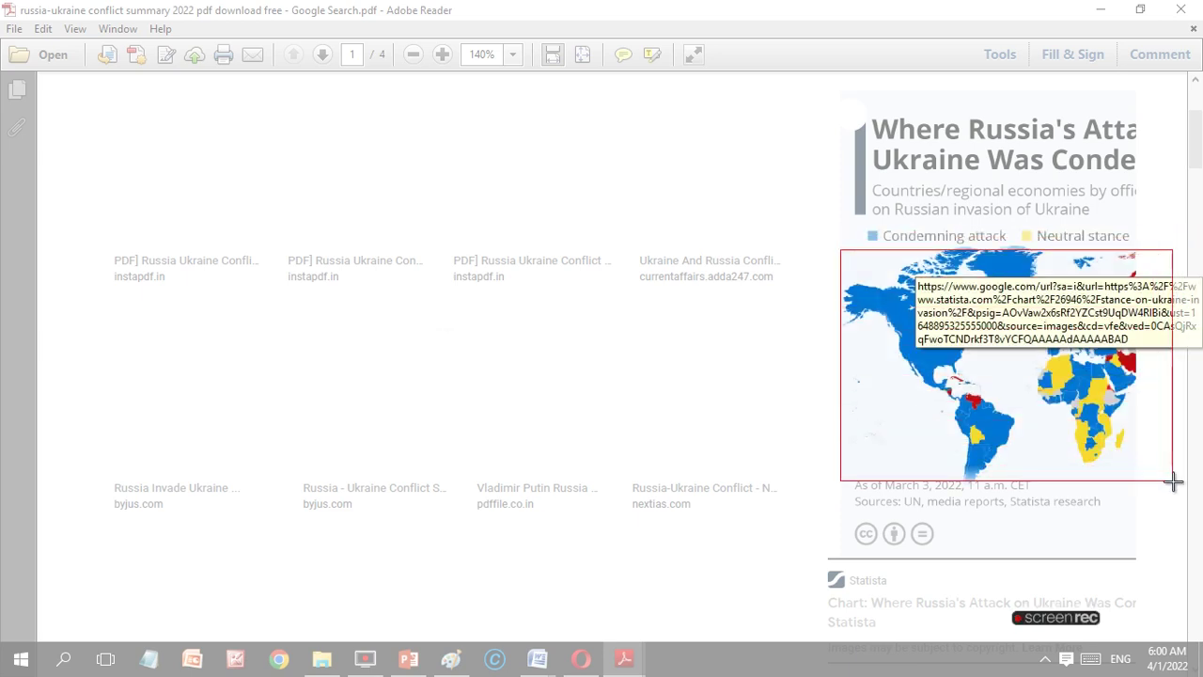
{"action": "left_click_drag", "start_coordinate": [1155, 439], "coordinate": [1173, 480]}
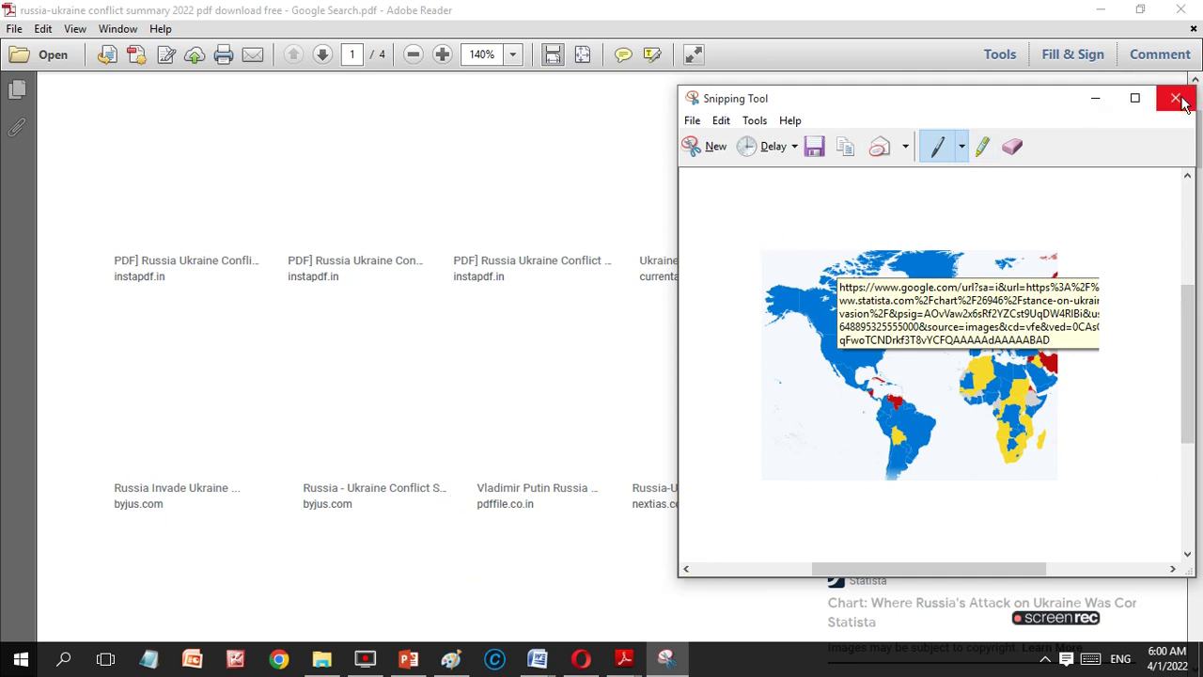
{"action": "left_click", "coordinate": [714, 147]}
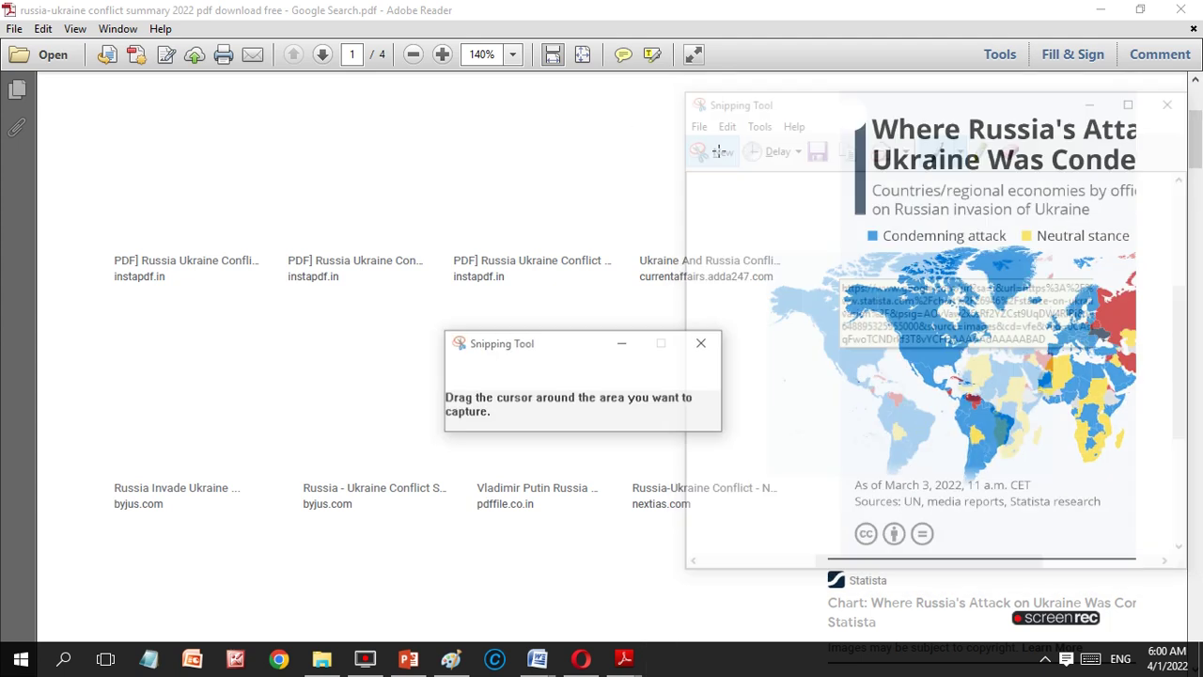
{"action": "mouse_move", "coordinate": [848, 250]}
{"action": "left_mouse_down"}
{"action": "mouse_move", "coordinate": [1109, 262]}
{"action": "mouse_move", "coordinate": [1139, 396]}
{"action": "mouse_move", "coordinate": [1141, 479]}
{"action": "left_mouse_up"}
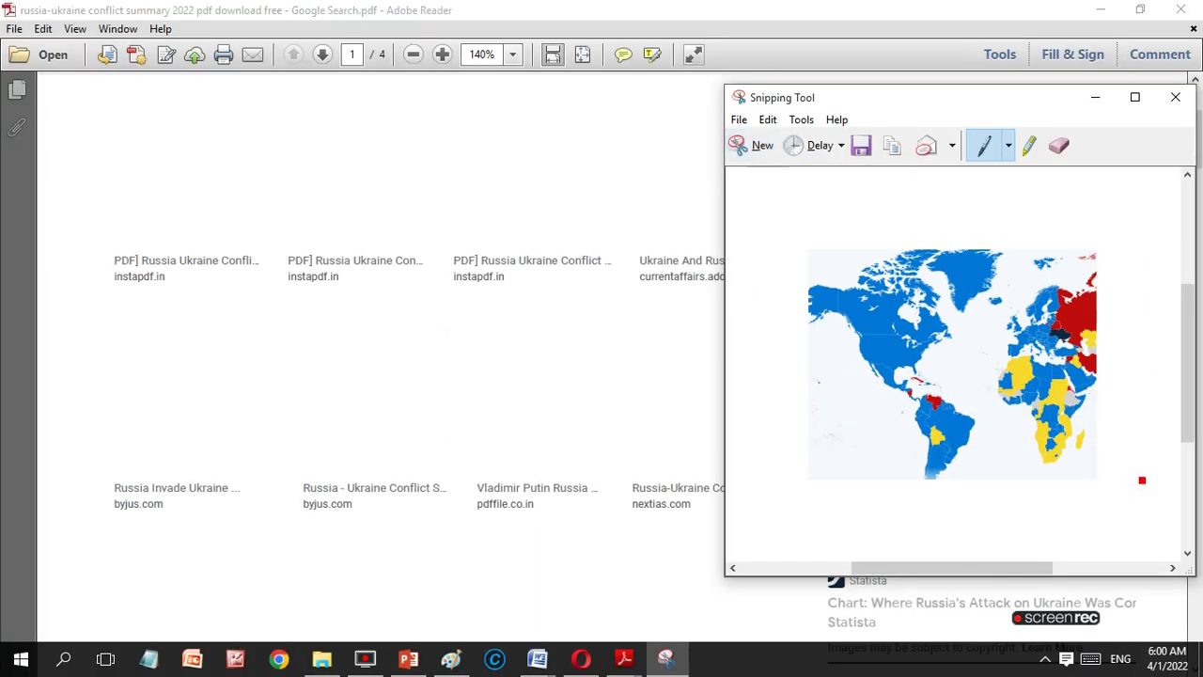
- Copy the world-map snip to the clipboard
{"action": "left_click", "coordinate": [767, 121]}
{"action": "left_click", "coordinate": [794, 141]}
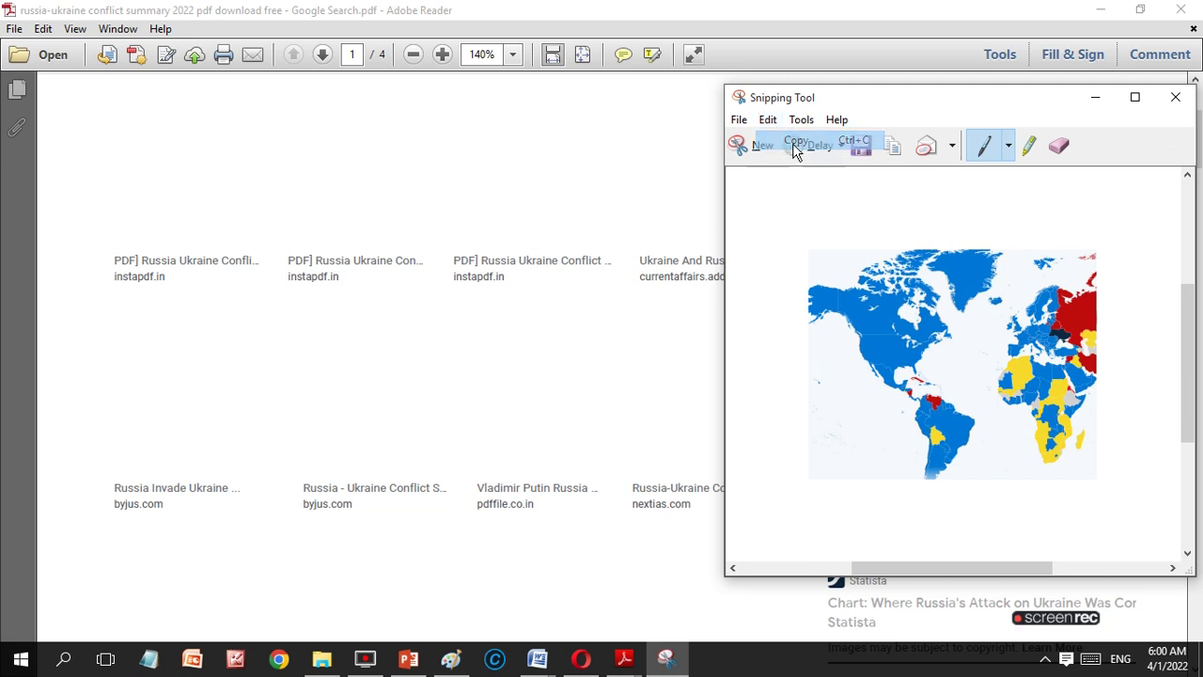
{"action": "left_click", "coordinate": [800, 125]}
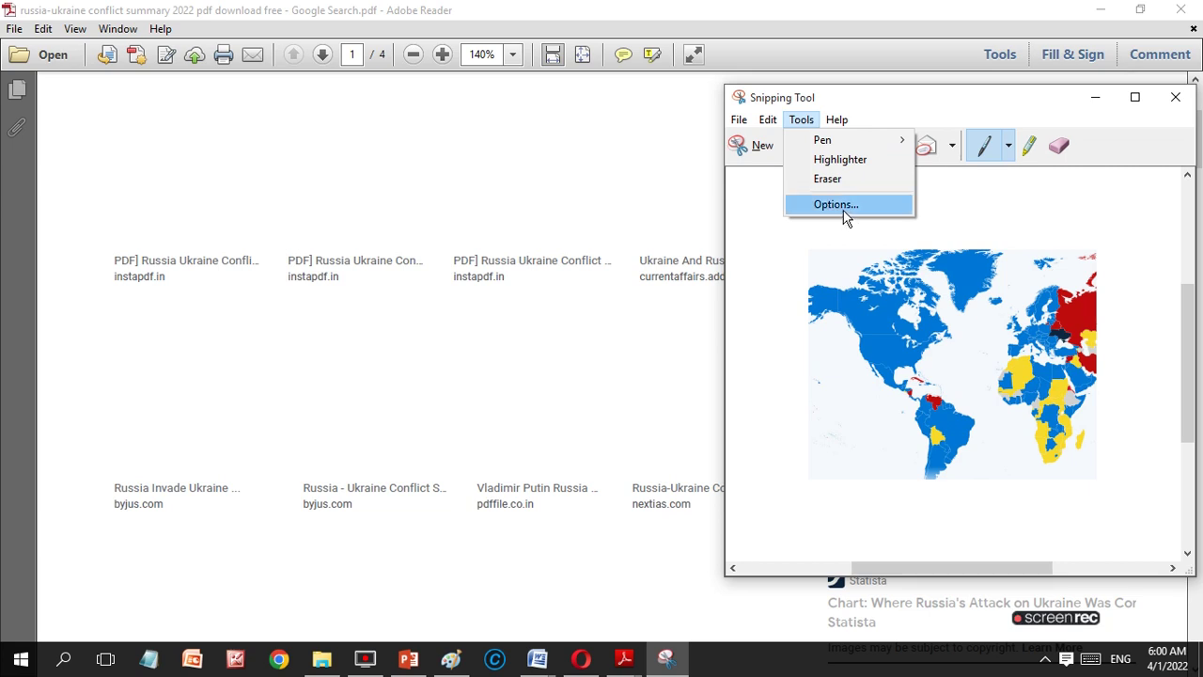
{"action": "left_click", "coordinate": [774, 218]}
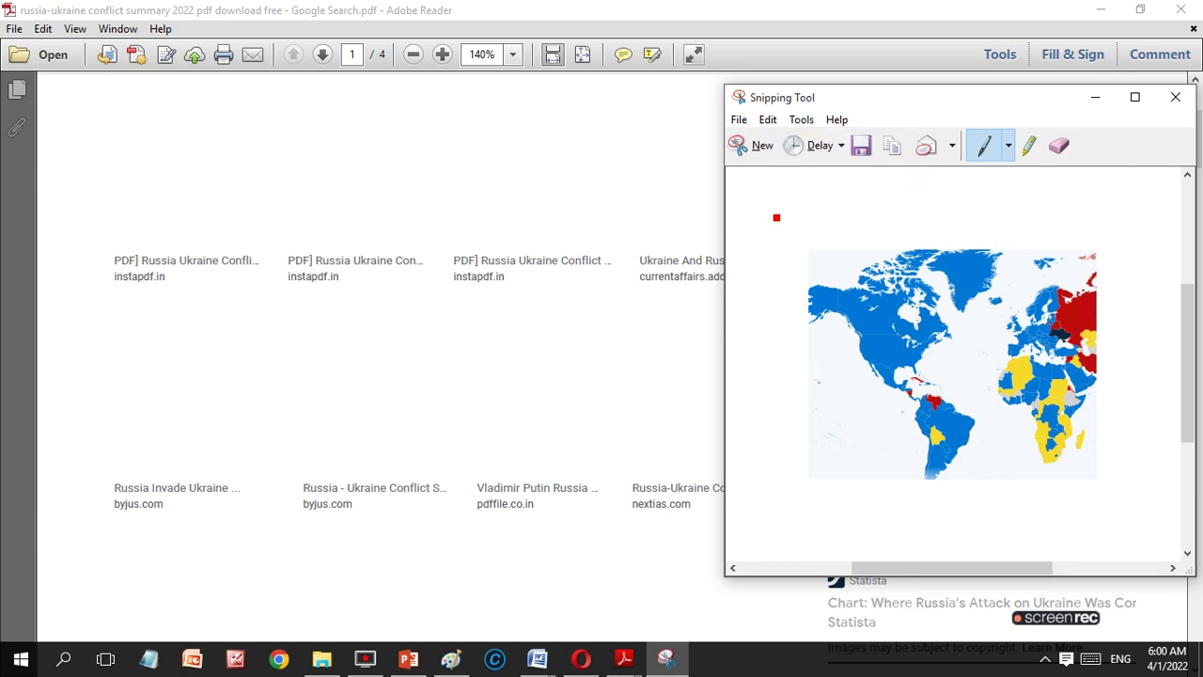
- Save the snip as map.PNG in the Pictures folder
{"action": "left_click", "coordinate": [862, 146]}
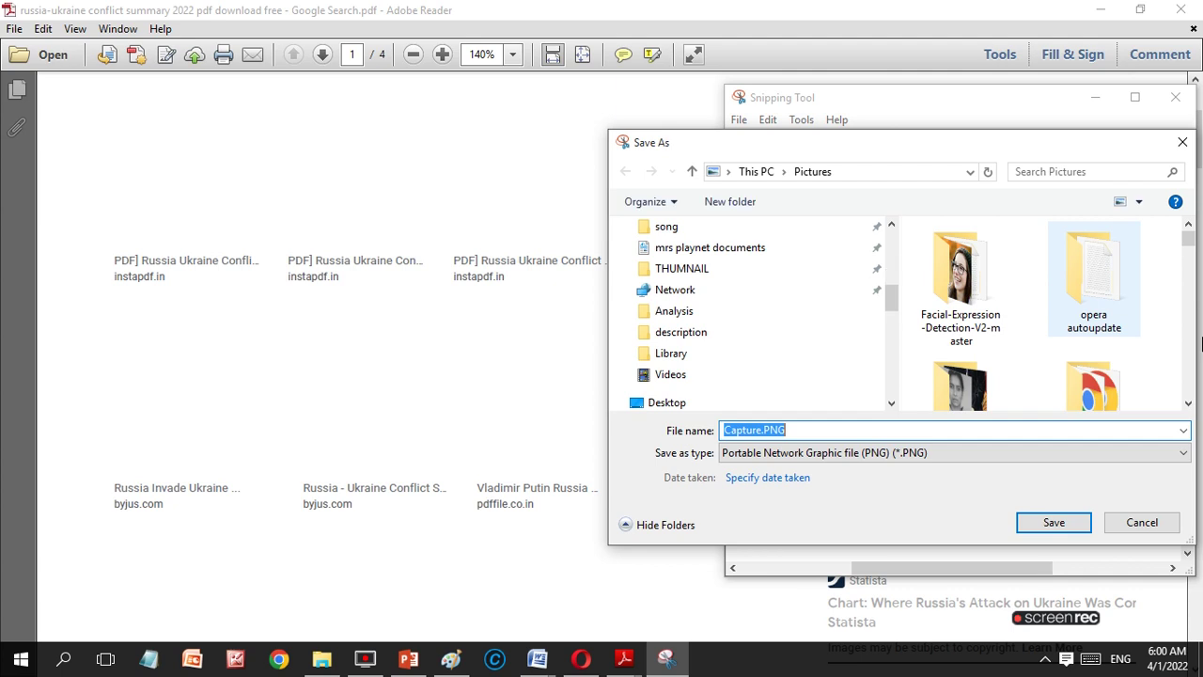
{"action": "left_click", "coordinate": [761, 429]}
{"action": "key", "text": "alt+n"}
{"action": "type", "text": "map"}
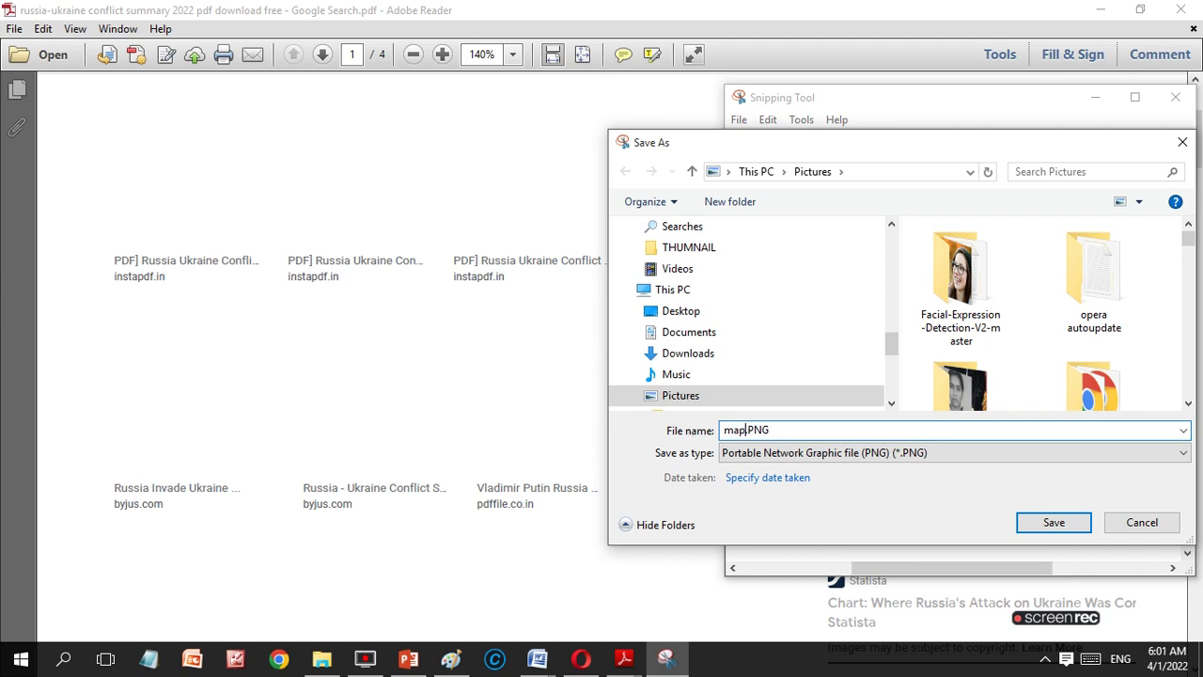
{"action": "left_click", "coordinate": [1053, 522]}
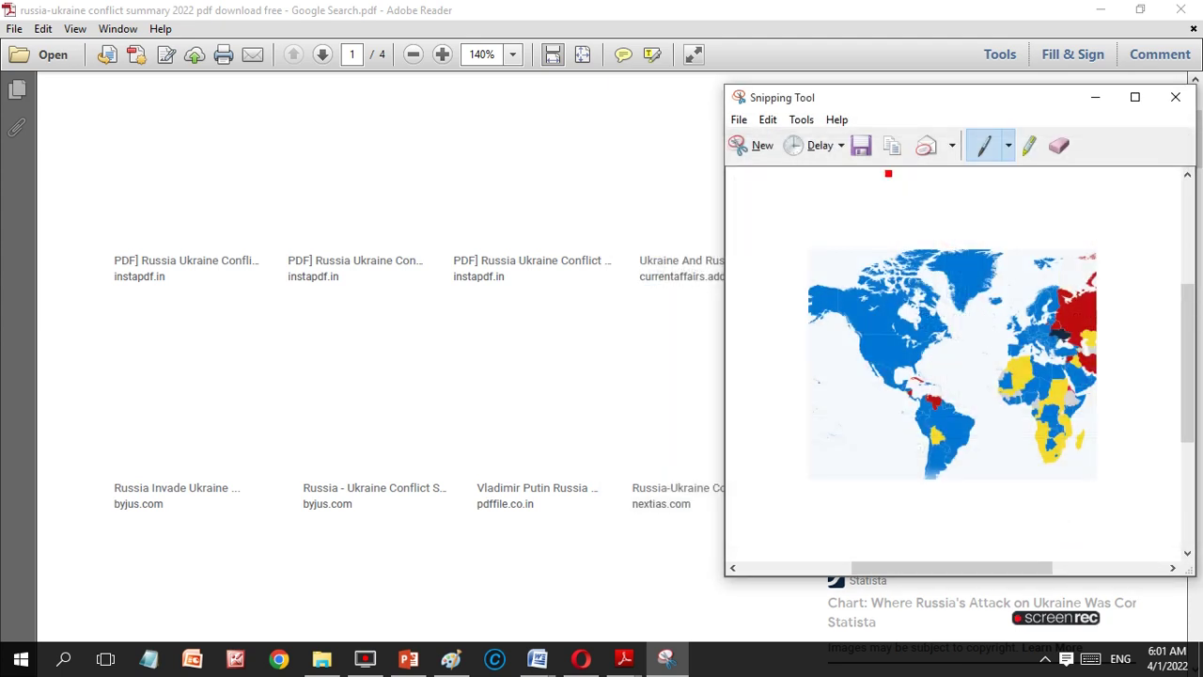
- Copy the map snip again and look over the options for sending it
{"action": "left_click", "coordinate": [893, 151]}
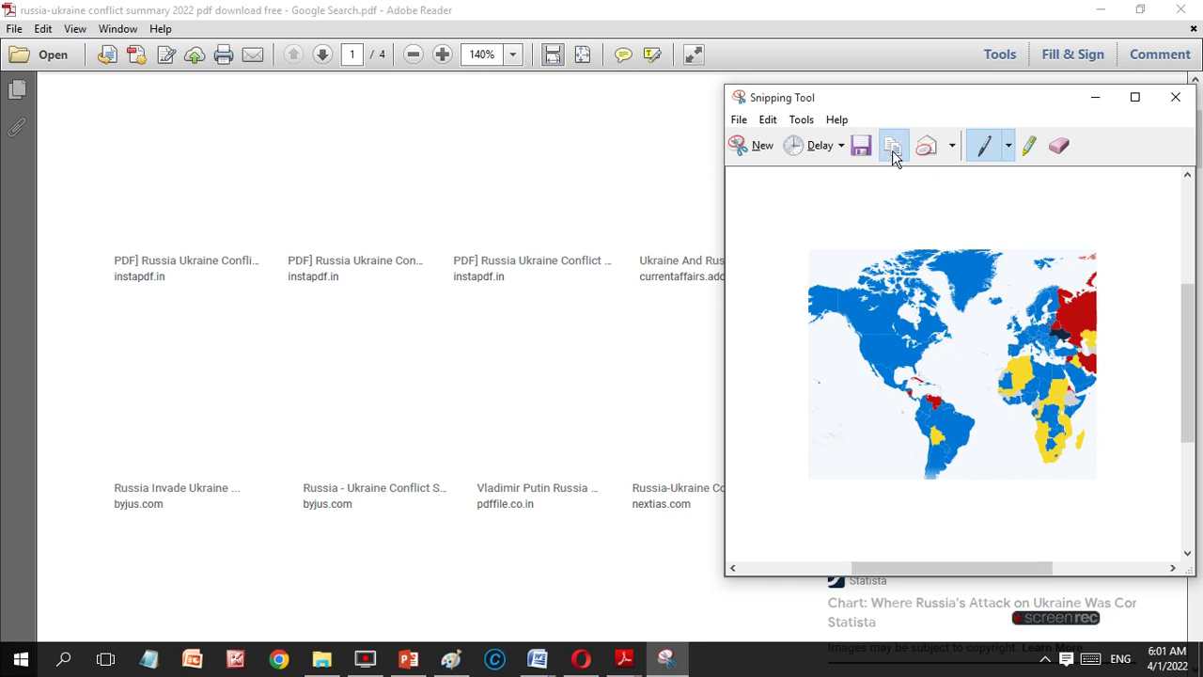
{"action": "left_click", "coordinate": [952, 146]}
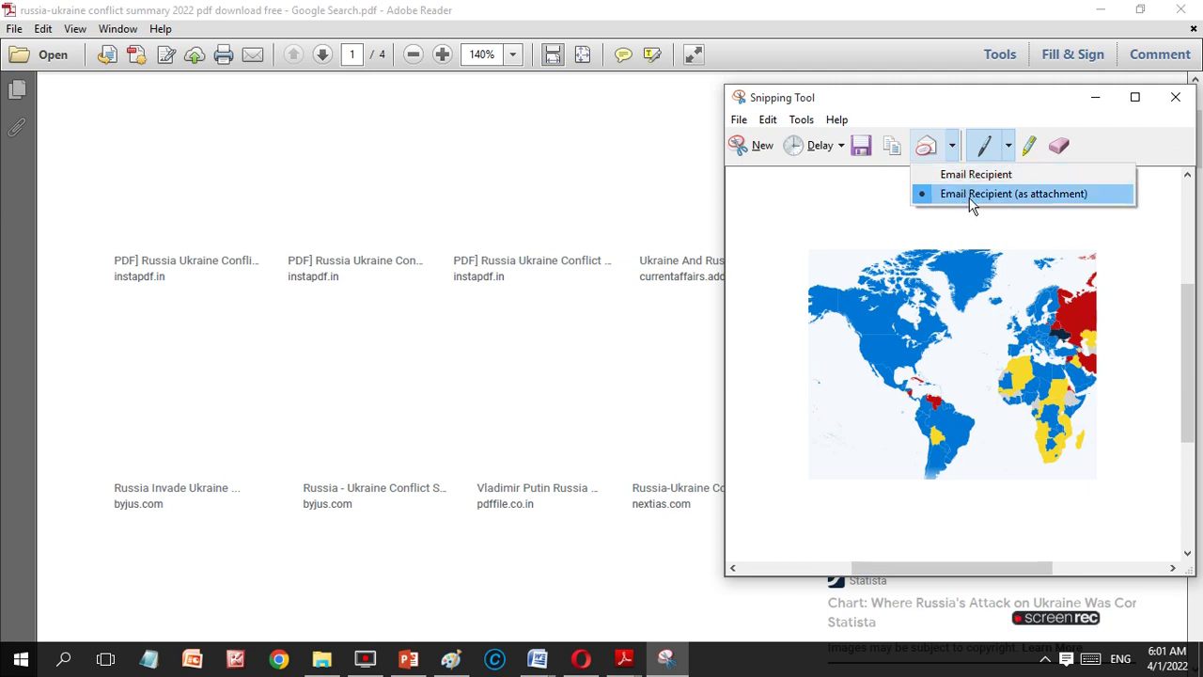
{"action": "left_click", "coordinate": [1007, 149]}
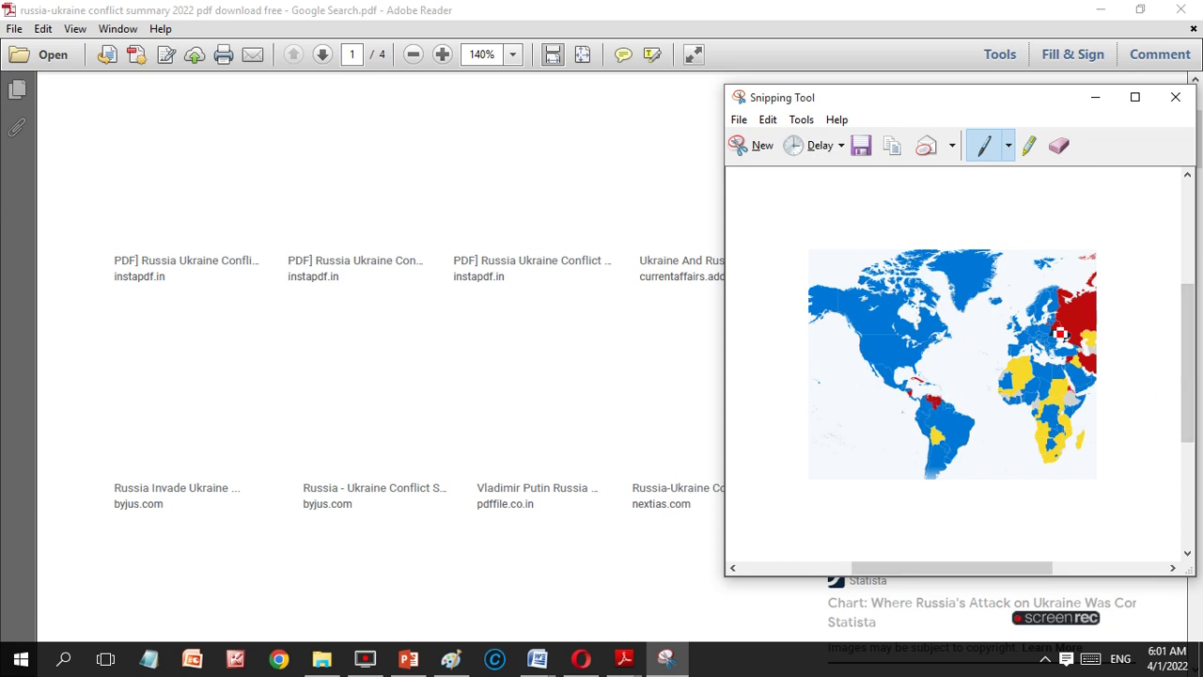
- Draw a red line across North Africa, then erase it and choose the highlighter
{"action": "mouse_move", "coordinate": [1006, 365]}
{"action": "left_mouse_down"}
{"action": "mouse_move", "coordinate": [1053, 368]}
{"action": "mouse_move", "coordinate": [1066, 480]}
{"action": "mouse_move", "coordinate": [1052, 472]}
{"action": "left_mouse_up"}
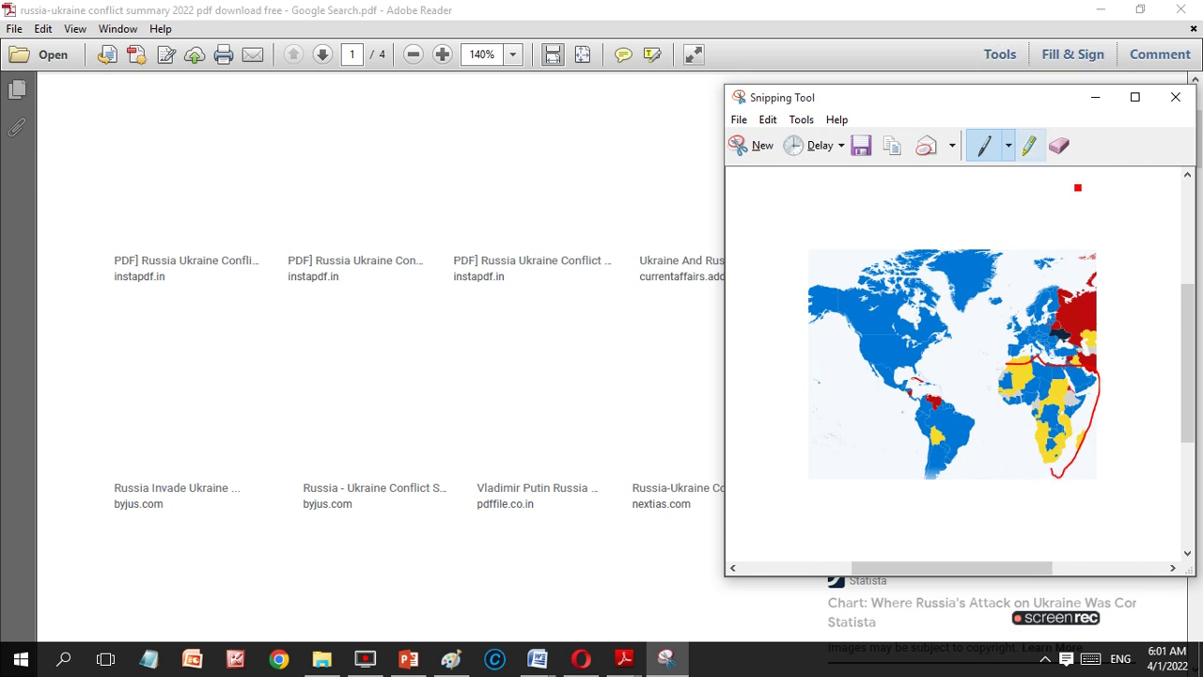
{"action": "left_click", "coordinate": [1060, 151]}
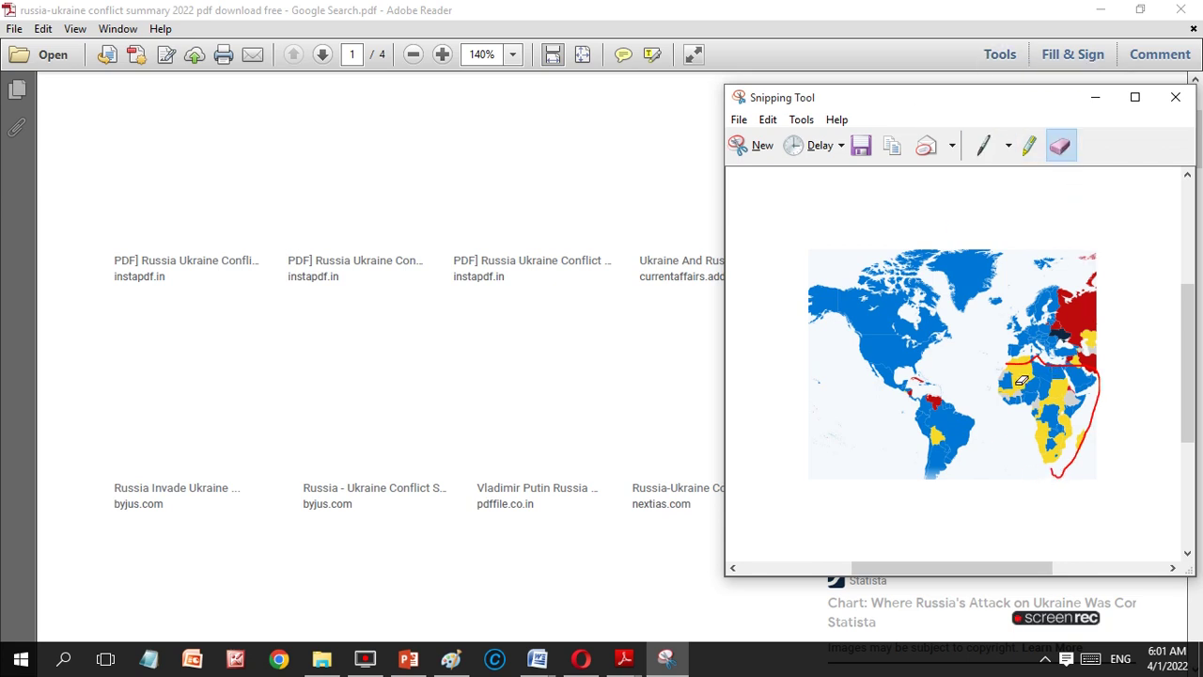
{"action": "left_click", "coordinate": [1078, 459]}
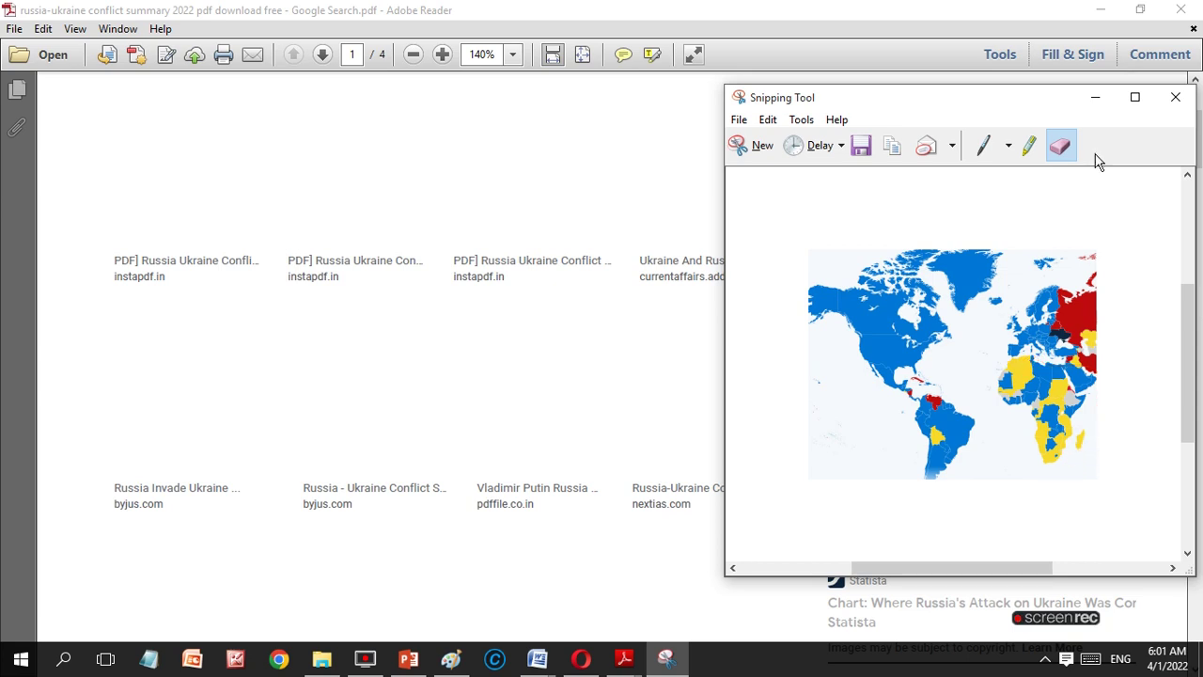
{"action": "left_click", "coordinate": [1030, 158]}
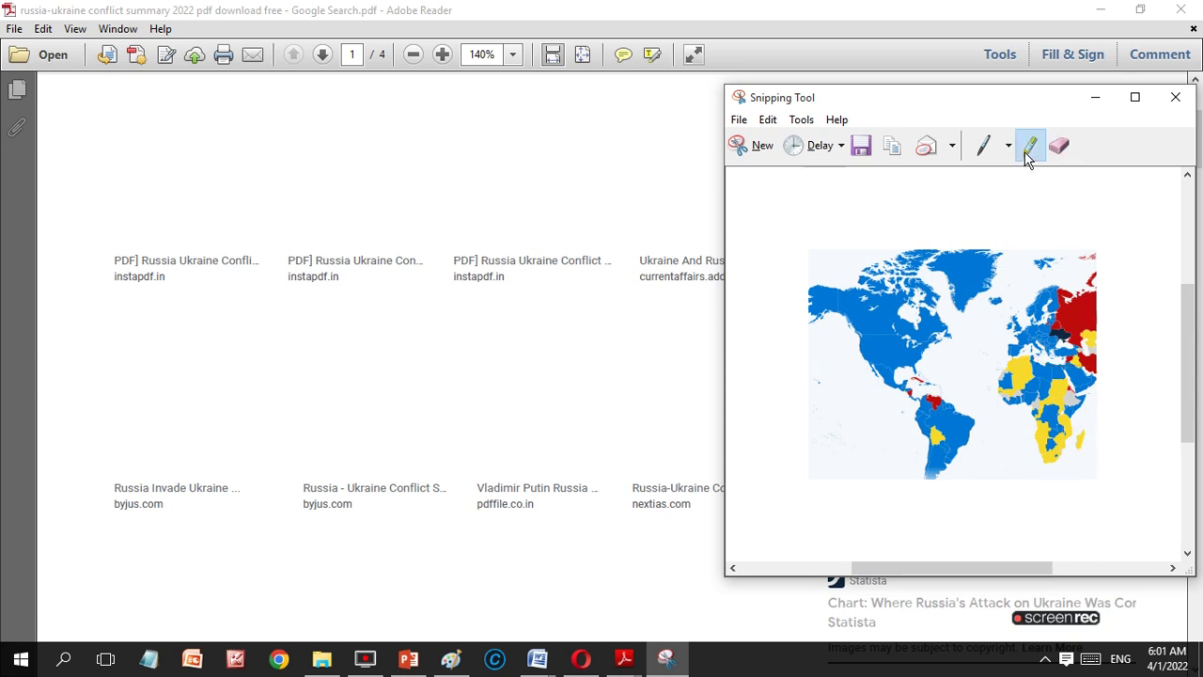
{"action": "left_click", "coordinate": [1011, 152]}
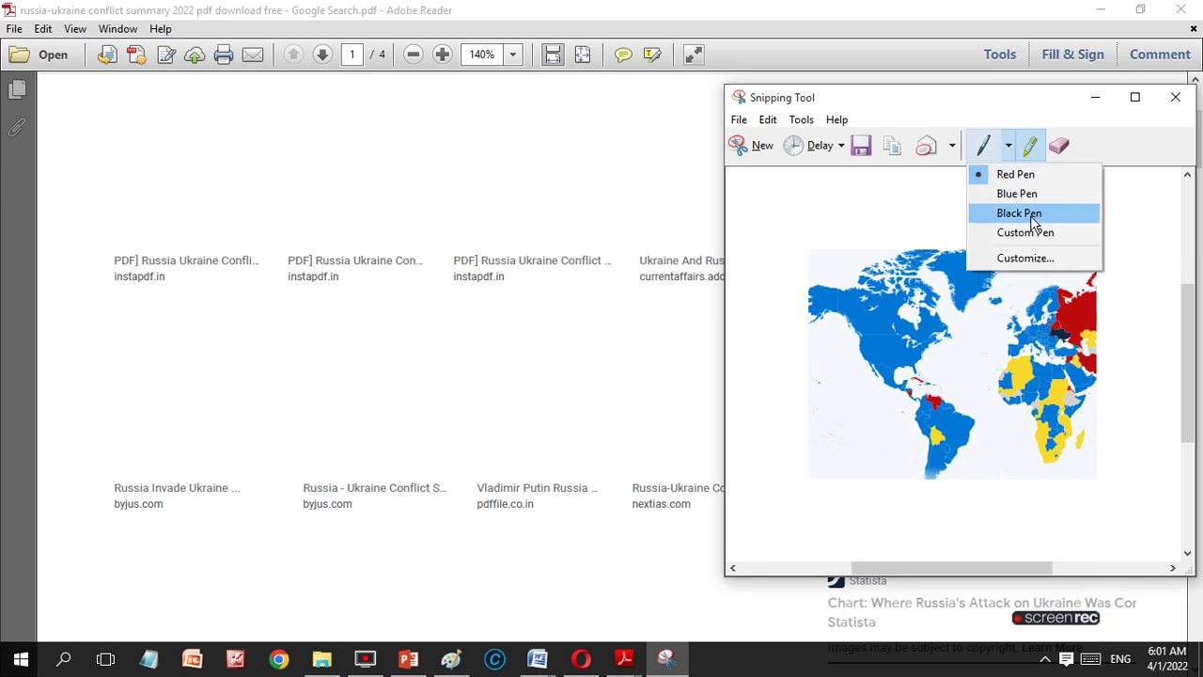
- Customize the pen to blue with a round tip
{"action": "left_click", "coordinate": [1043, 262]}
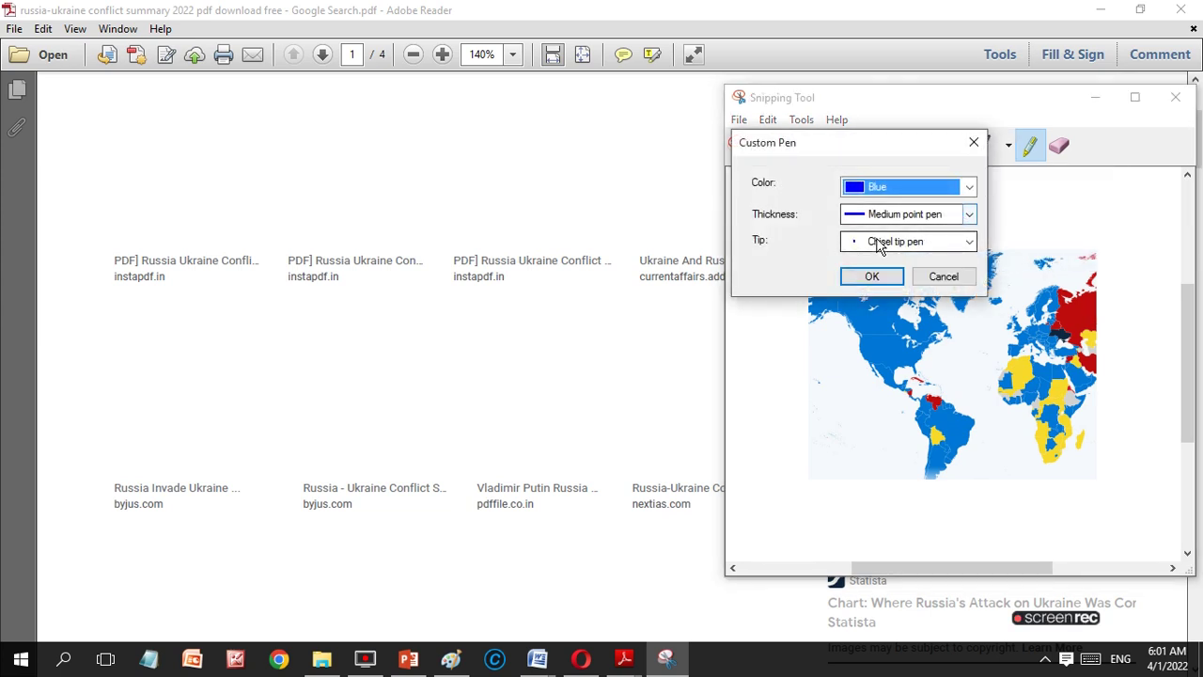
{"action": "left_click", "coordinate": [952, 243]}
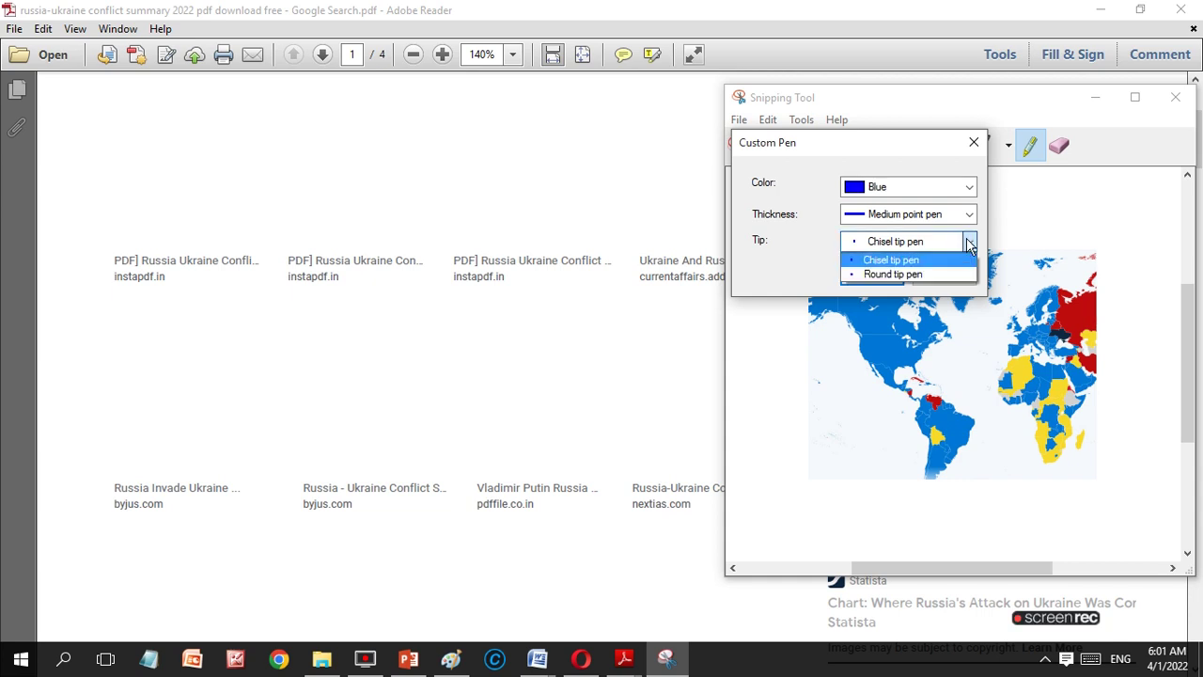
{"action": "left_click", "coordinate": [897, 274]}
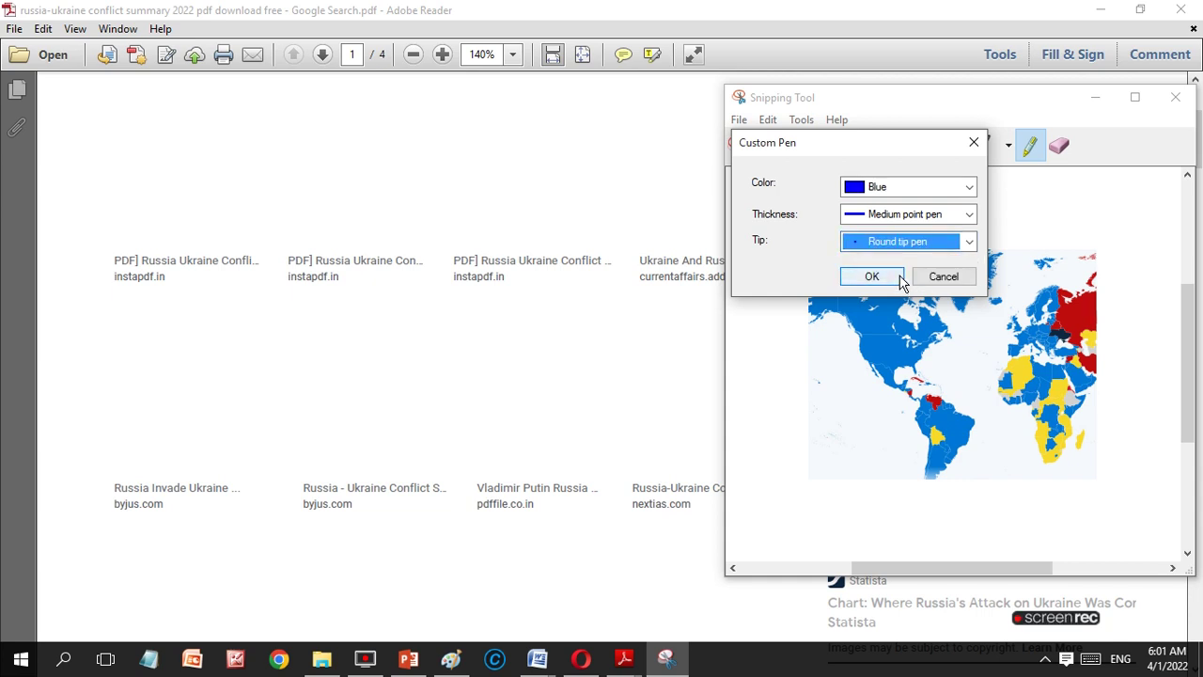
{"action": "left_click", "coordinate": [872, 277]}
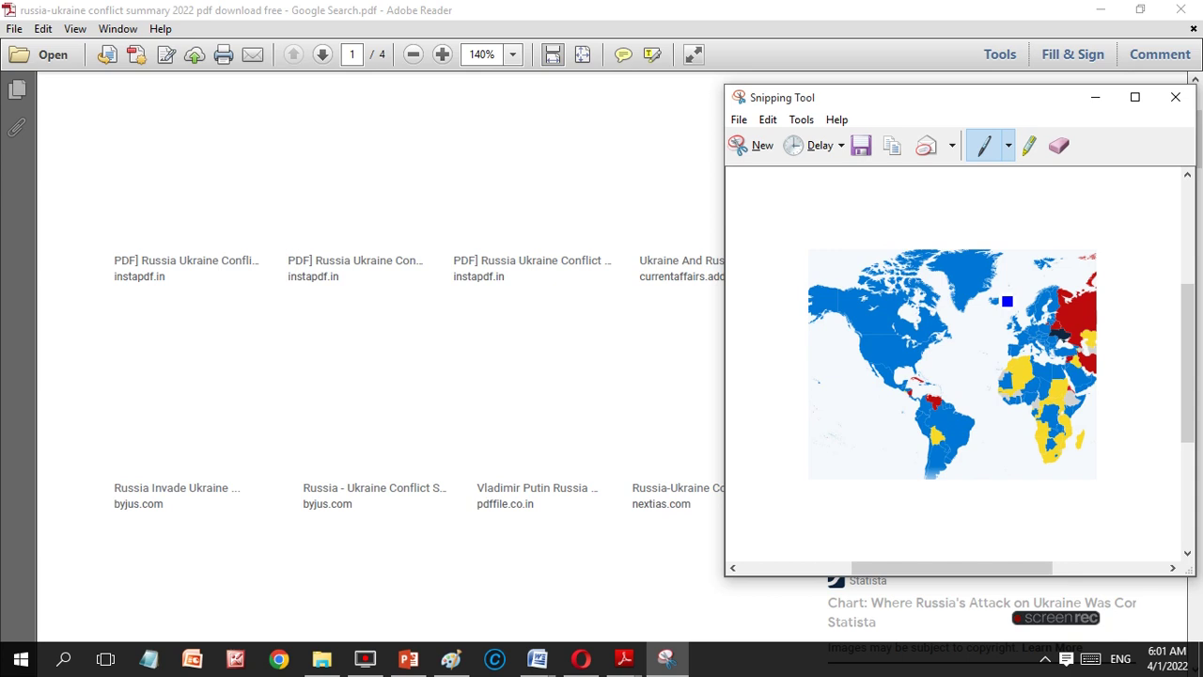
- Draw a blue test line near Europe, erase it, and switch to the red pen
{"action": "left_click_drag", "start_coordinate": [1009, 322], "coordinate": [1001, 389]}
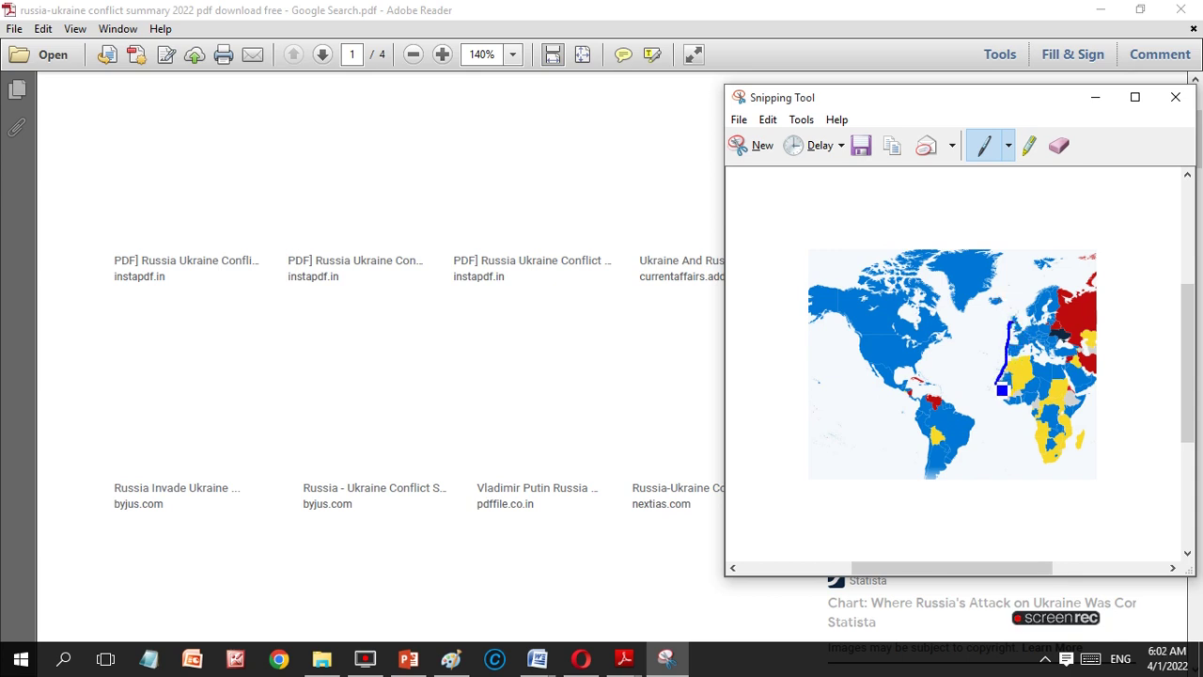
{"action": "left_click", "coordinate": [1060, 151]}
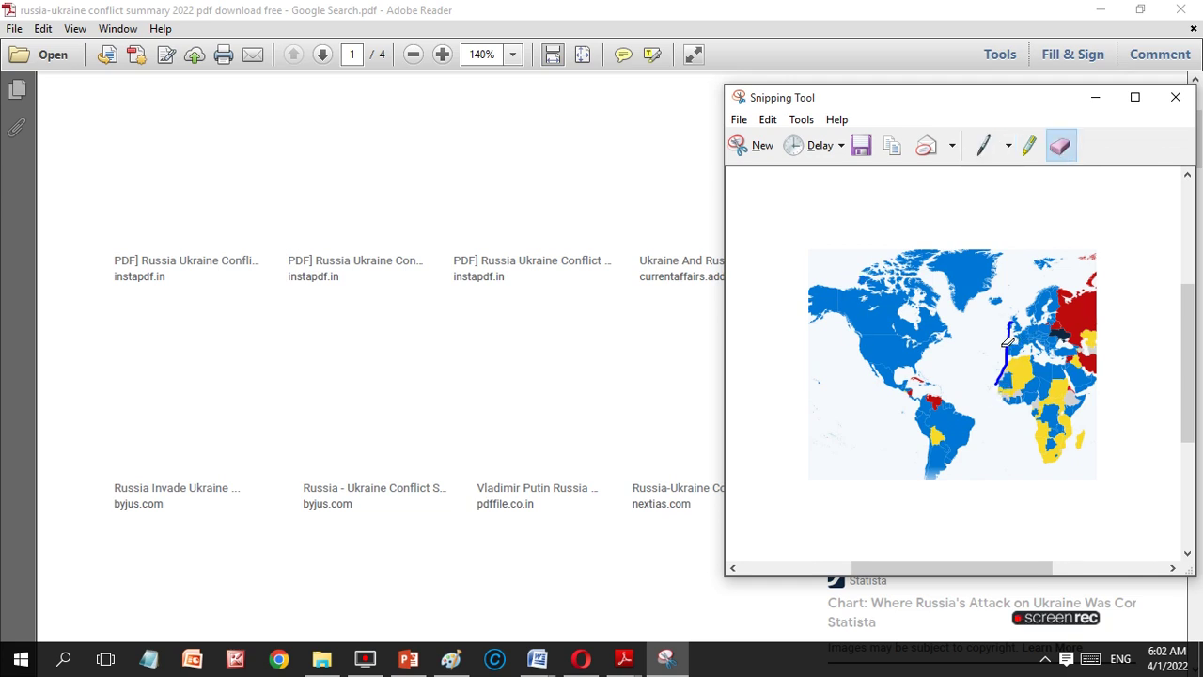
{"action": "left_click", "coordinate": [1006, 369]}
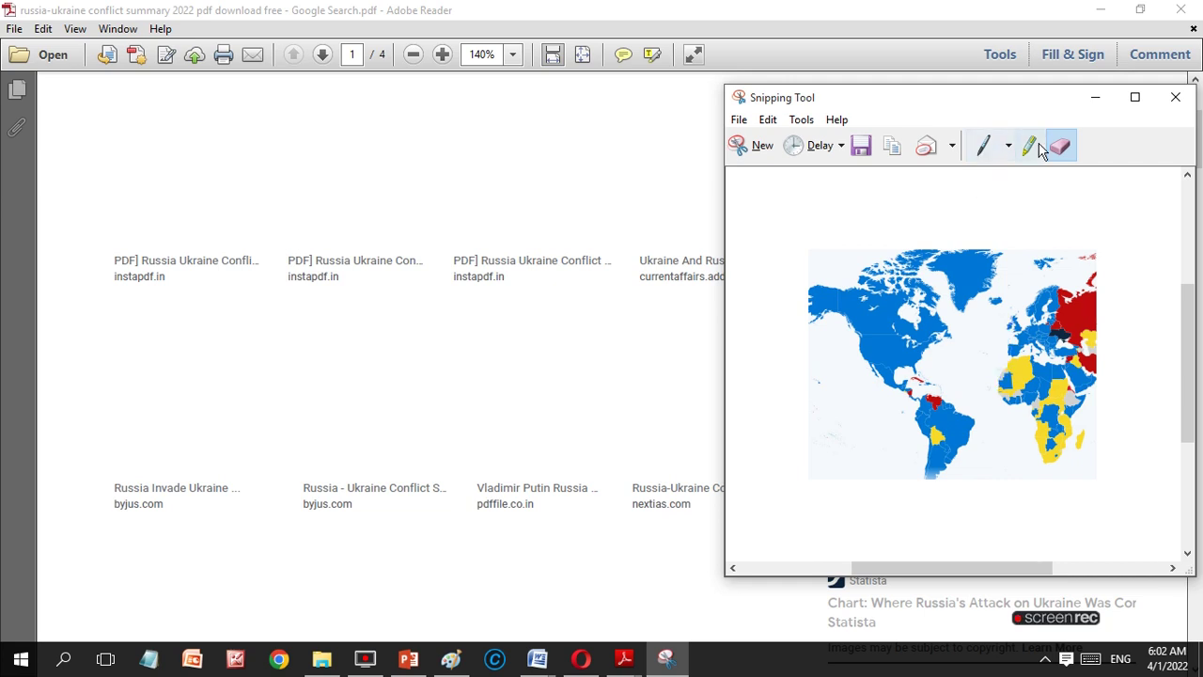
{"action": "left_click", "coordinate": [1009, 148]}
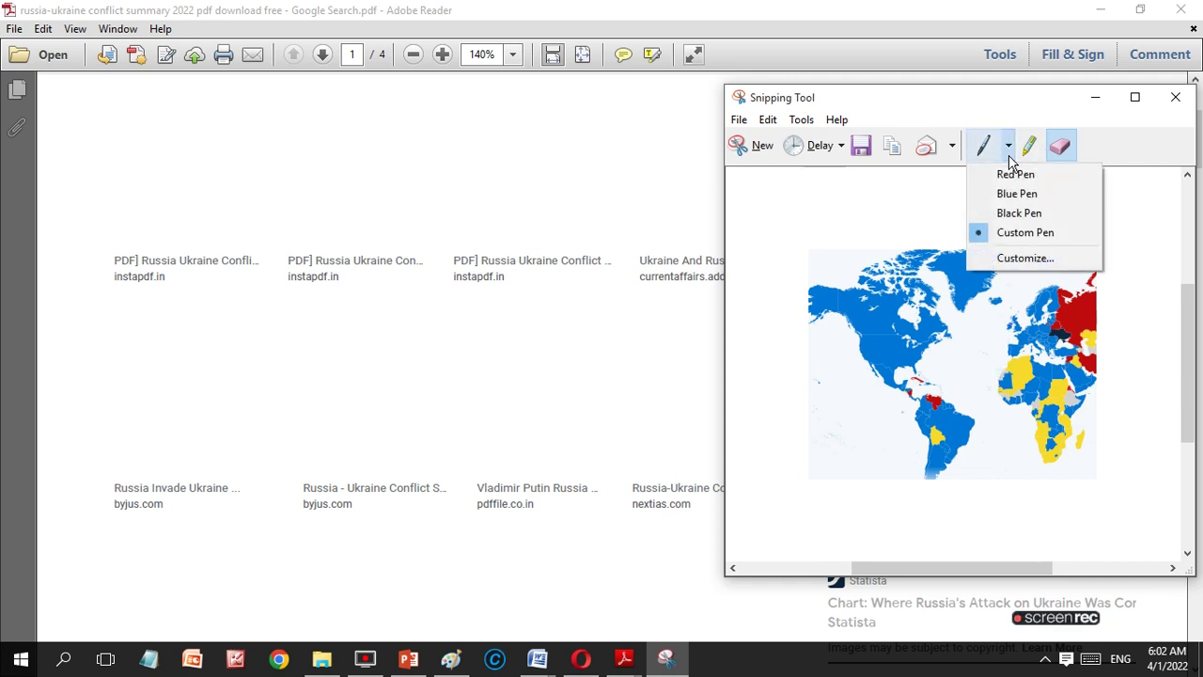
{"action": "left_click", "coordinate": [1015, 175]}
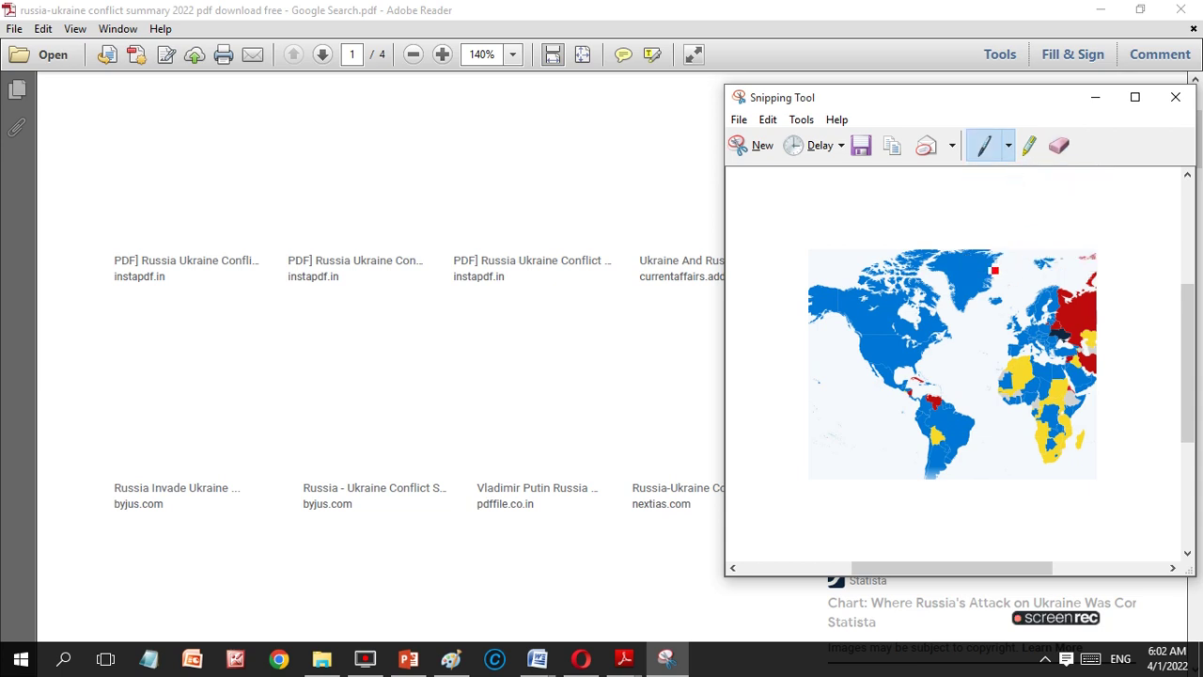
- Circle Greenland in red on the map, then abandon saving the annotated snip
{"action": "mouse_move", "coordinate": [930, 269]}
{"action": "left_mouse_down"}
{"action": "mouse_move", "coordinate": [997, 297]}
{"action": "mouse_move", "coordinate": [950, 292]}
{"action": "left_mouse_up"}
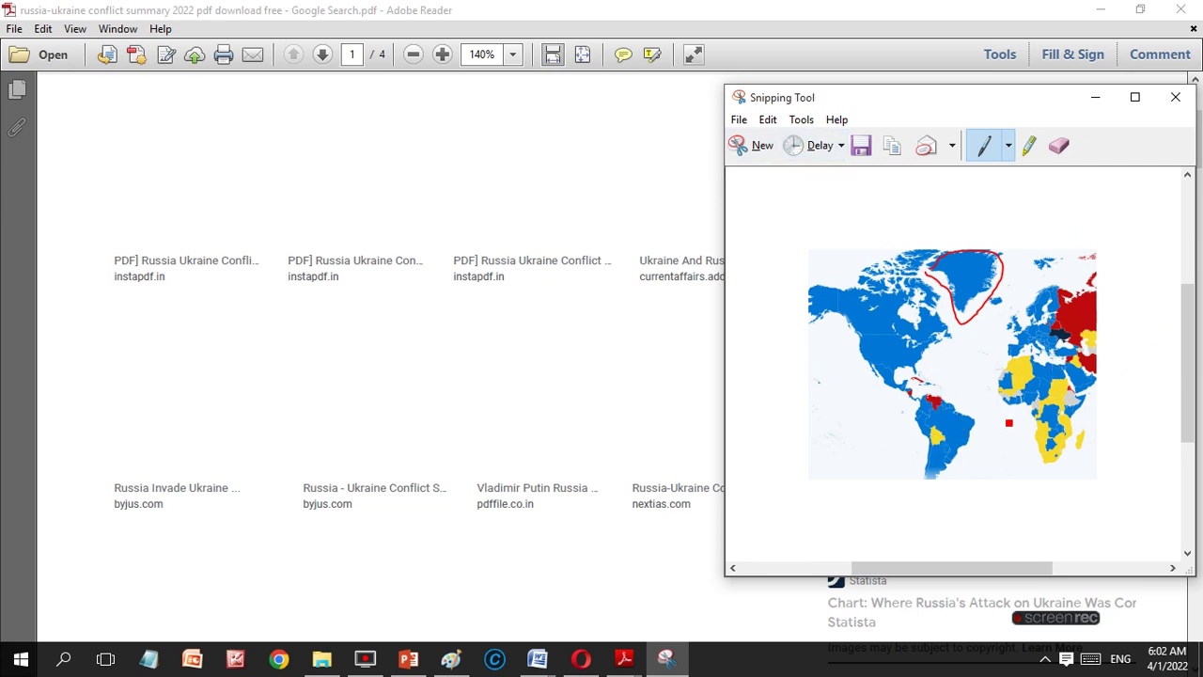
{"action": "left_click", "coordinate": [860, 150]}
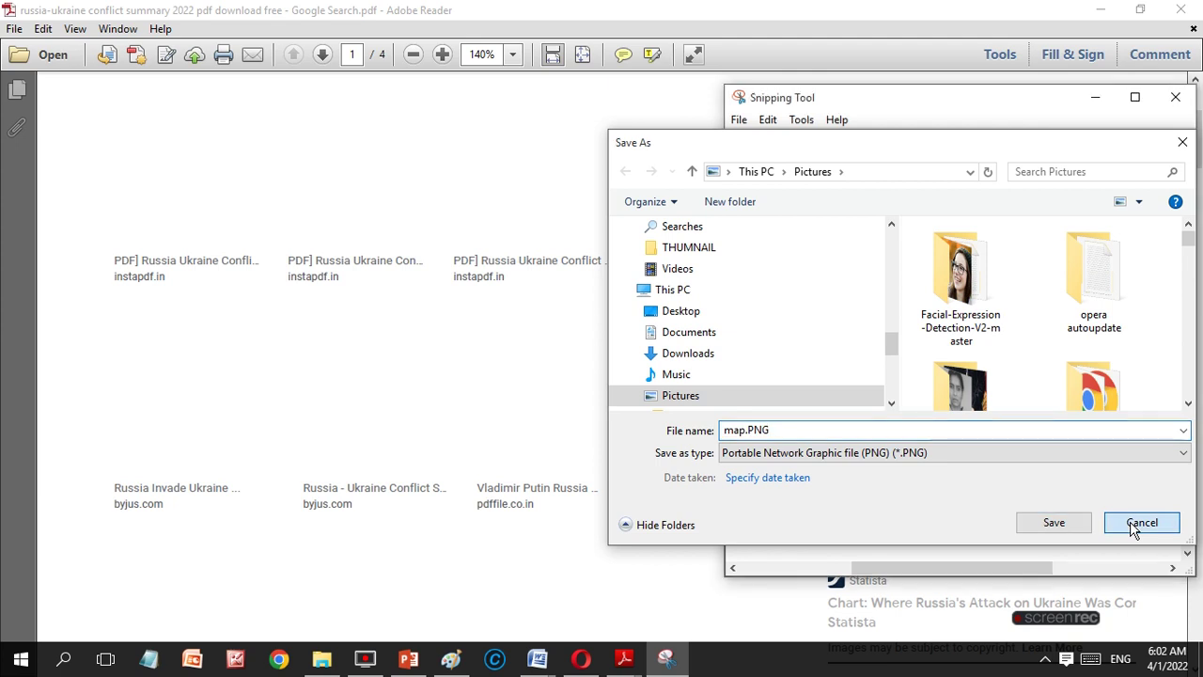
{"action": "left_click", "coordinate": [1137, 524]}
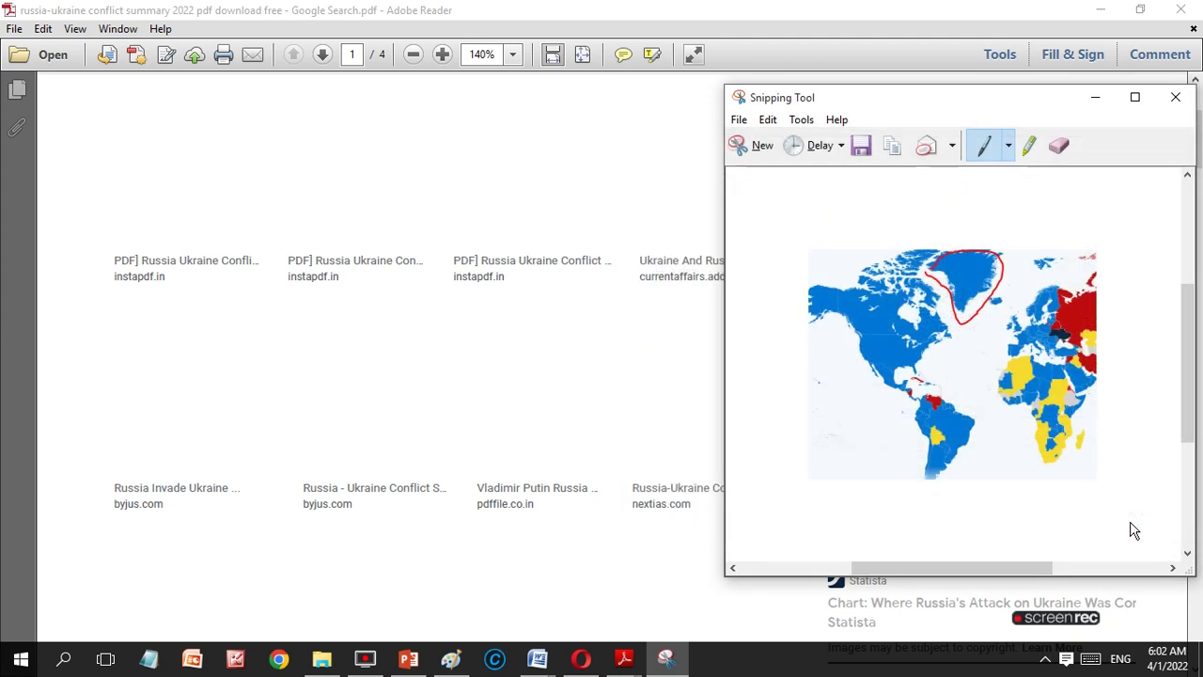
- Erase the Greenland circle and copy the clean map snip to the clipboard
{"action": "left_click", "coordinate": [1059, 147]}
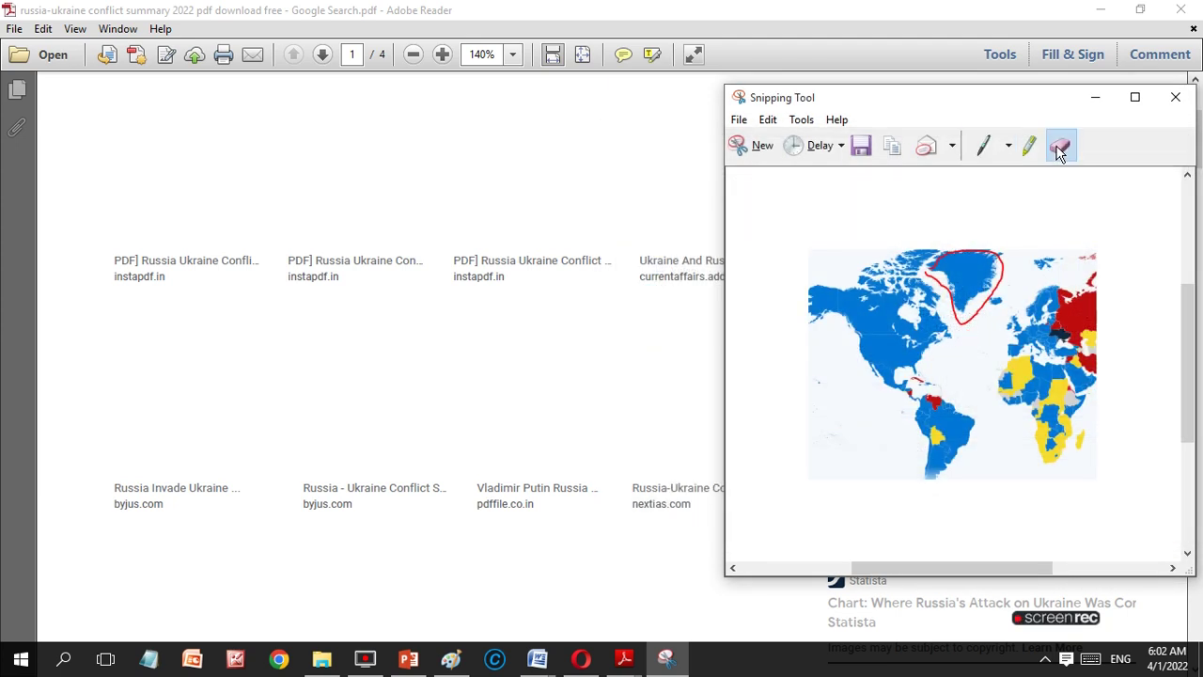
{"action": "left_click", "coordinate": [975, 313]}
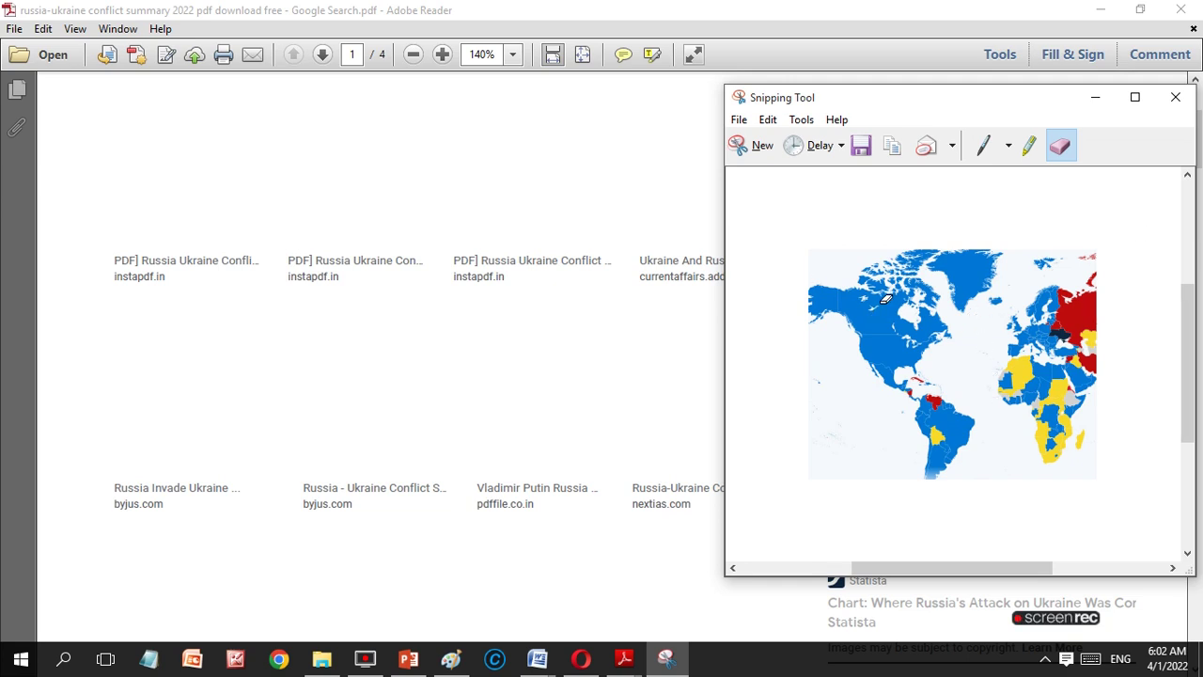
{"action": "left_click", "coordinate": [770, 120]}
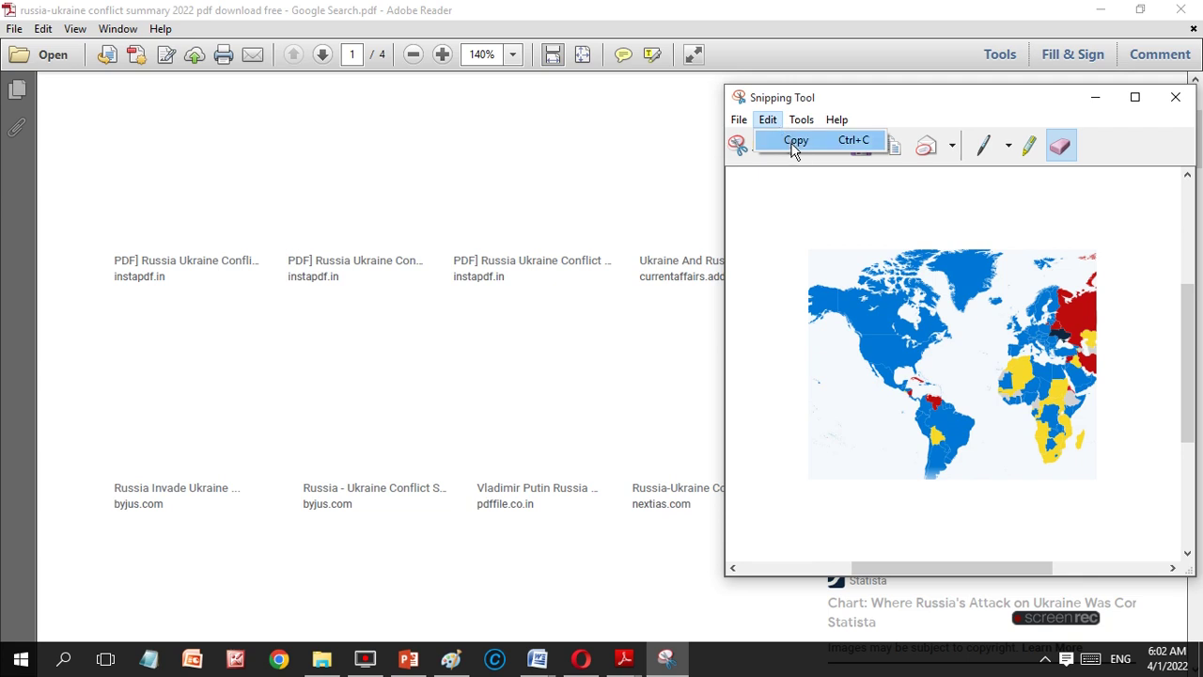
{"action": "left_click", "coordinate": [795, 140]}
- Paste the map snip onto the slide as a picture and move it right of the logos
{"action": "left_click", "coordinate": [408, 657]}
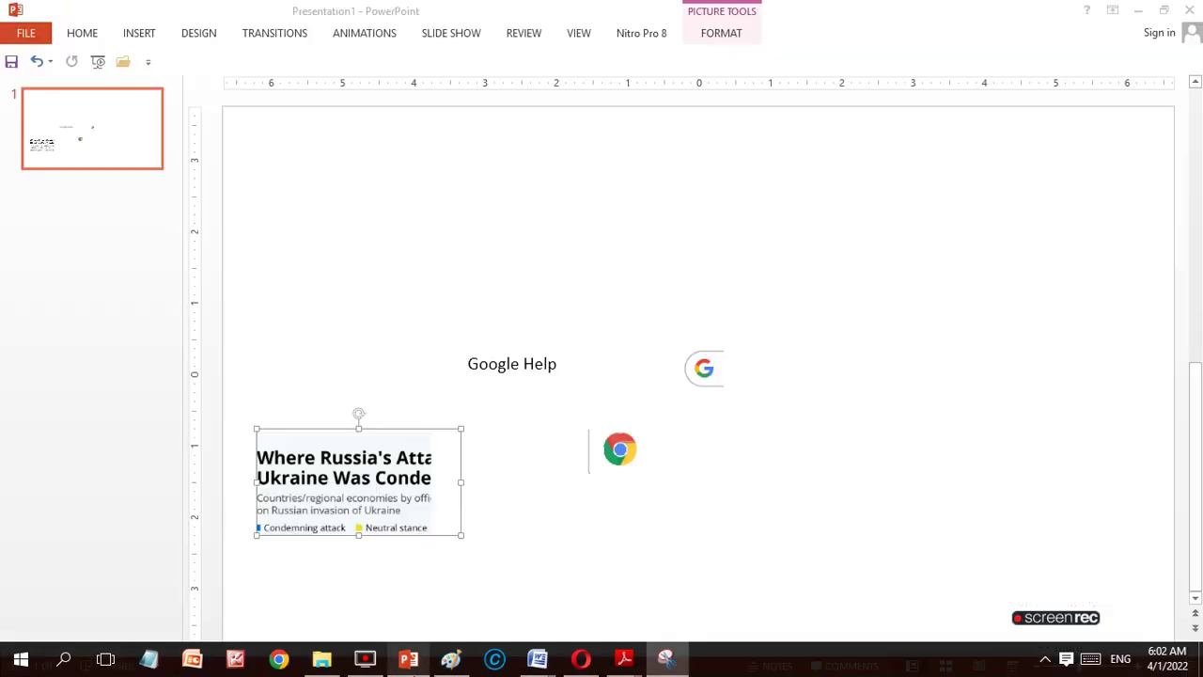
{"action": "right_click", "coordinate": [754, 516]}
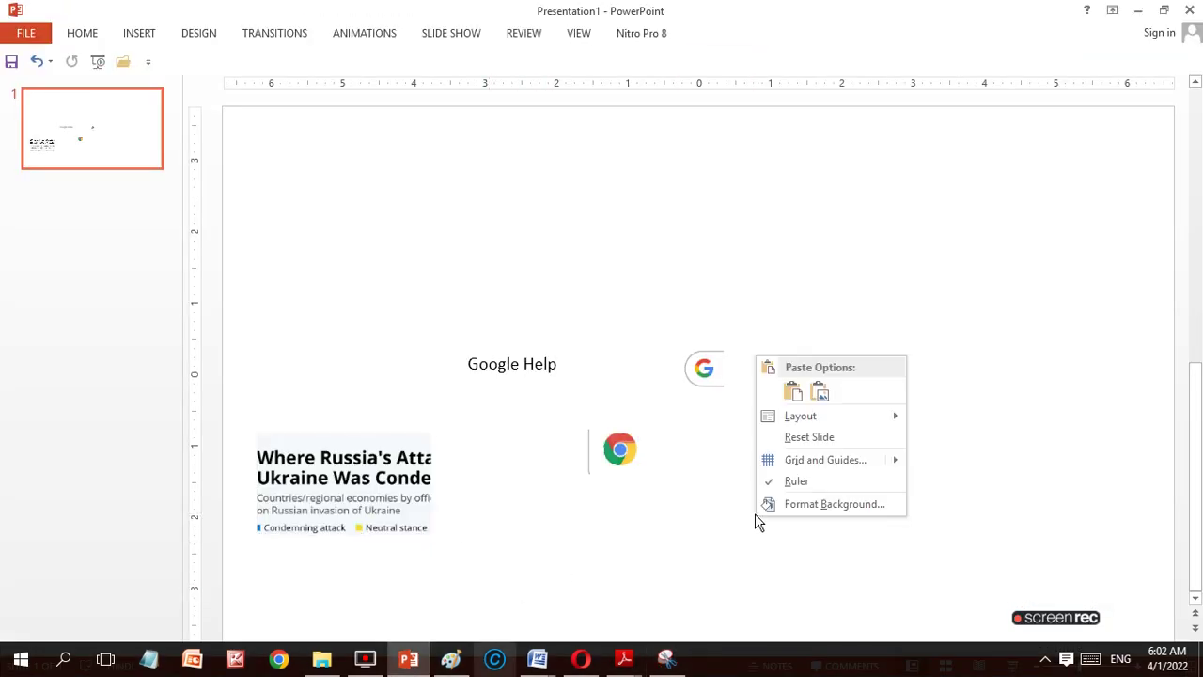
{"action": "left_click", "coordinate": [820, 393]}
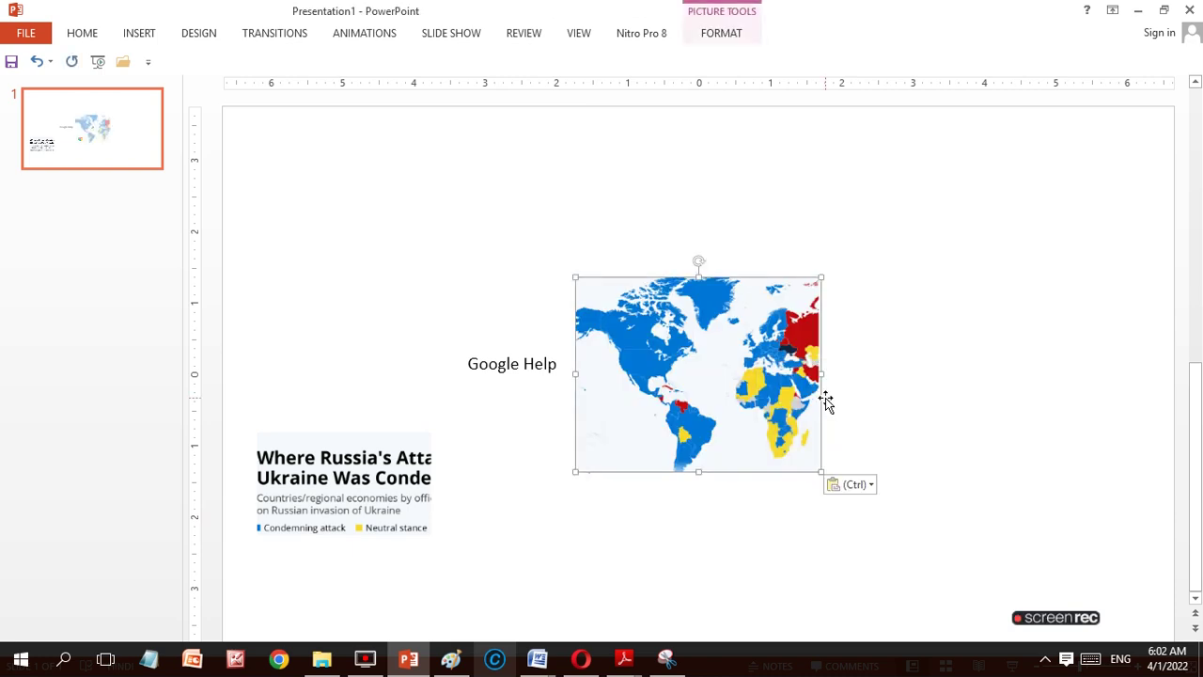
{"action": "left_click_drag", "start_coordinate": [735, 298], "coordinate": [915, 313]}
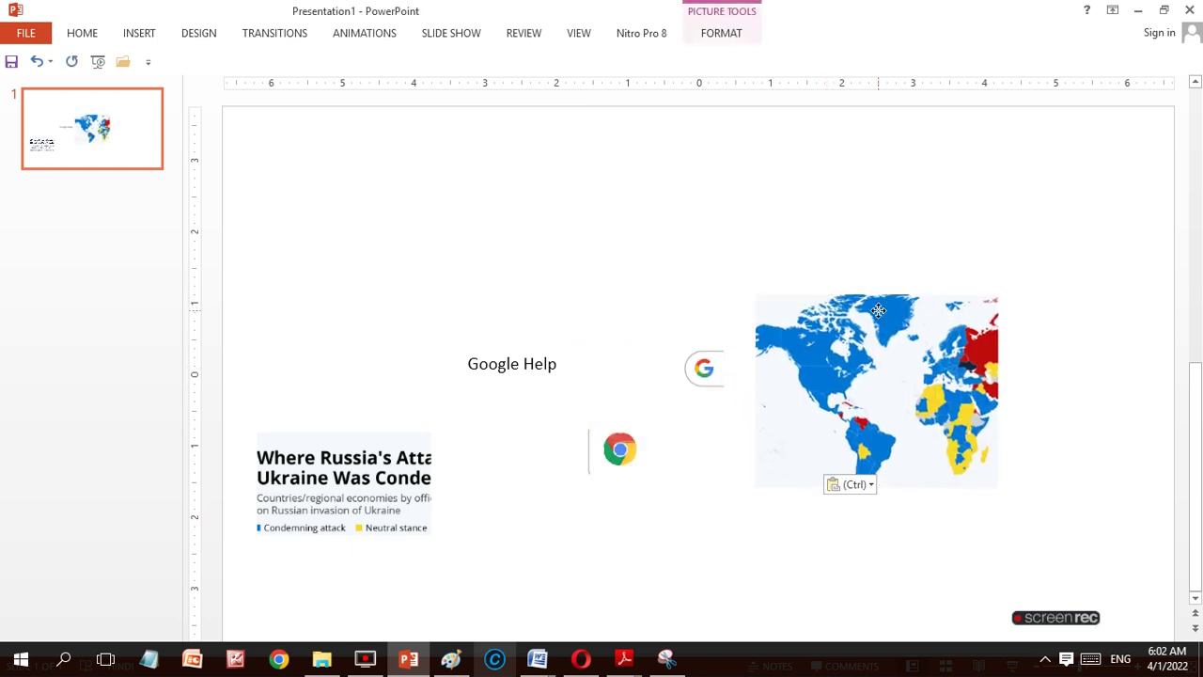
- Close the Snipping Tool snip without saving a file and return to the Russia-Ukraine conflict PDF
{"action": "left_click", "coordinate": [664, 660]}
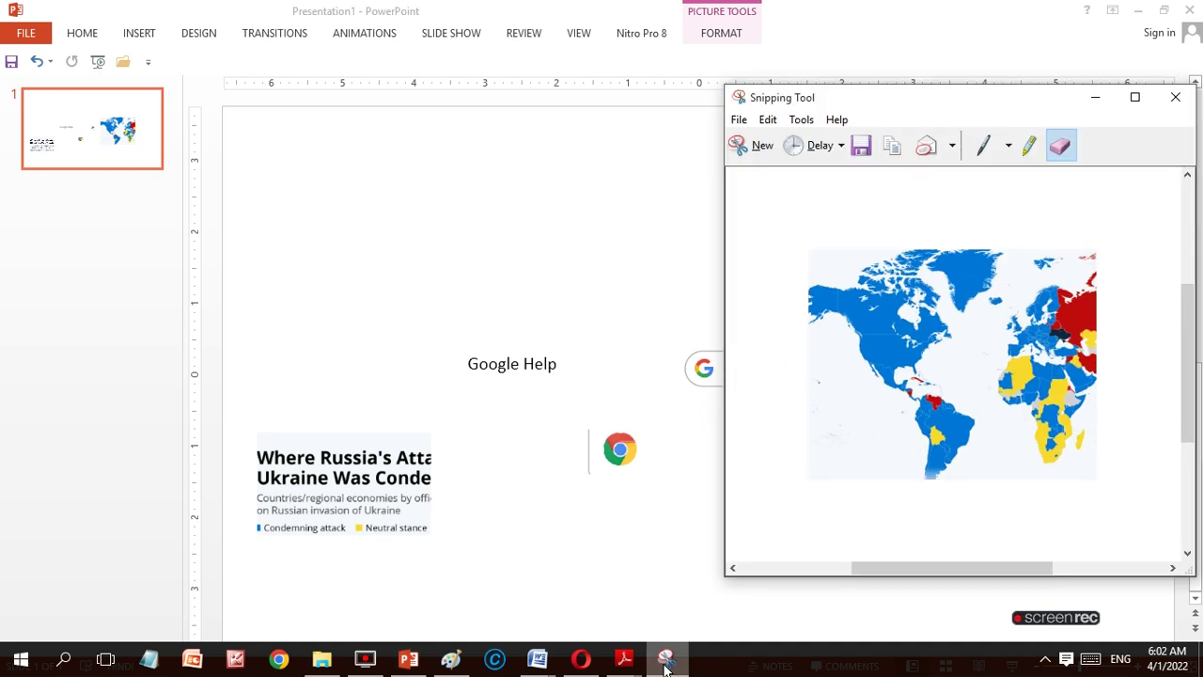
{"action": "left_click", "coordinate": [1171, 109]}
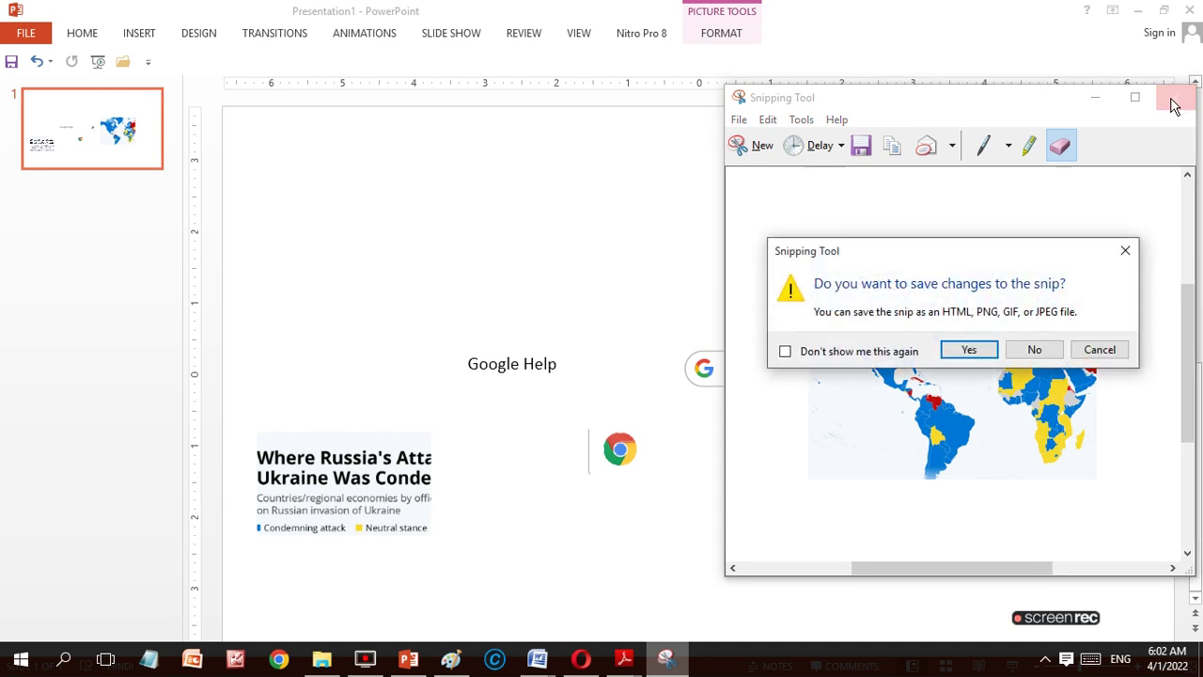
{"action": "left_click", "coordinate": [969, 350]}
{"action": "mouse_move", "coordinate": [623, 659]}
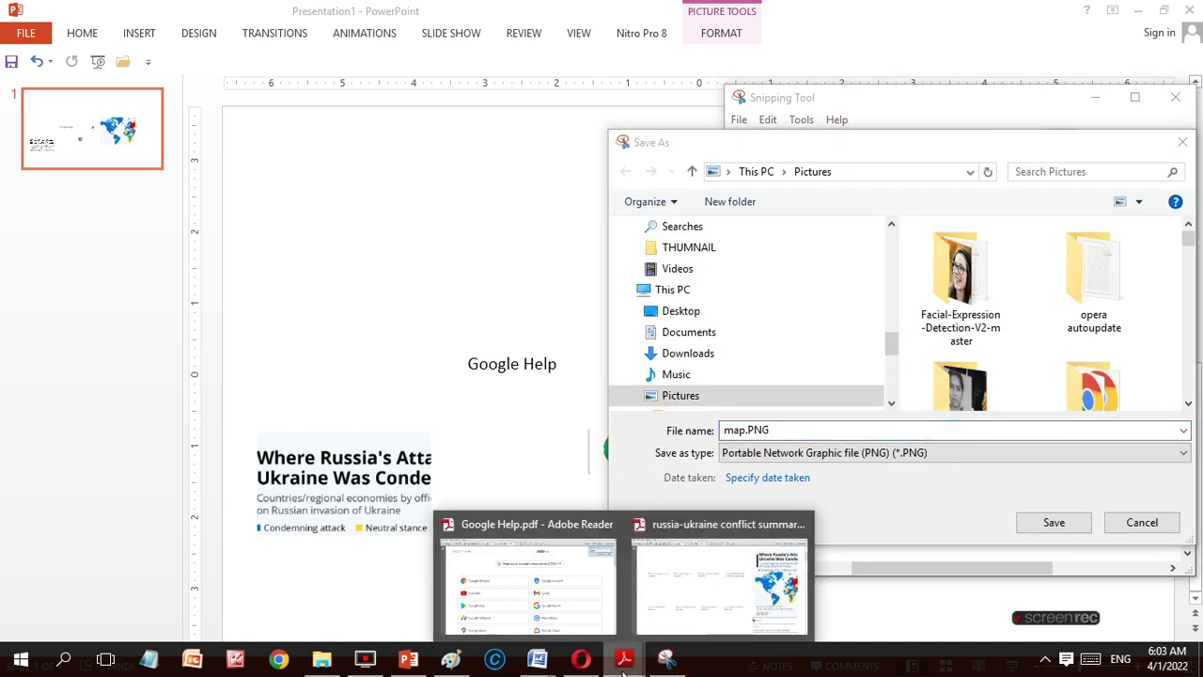
{"action": "left_click", "coordinate": [1166, 530]}
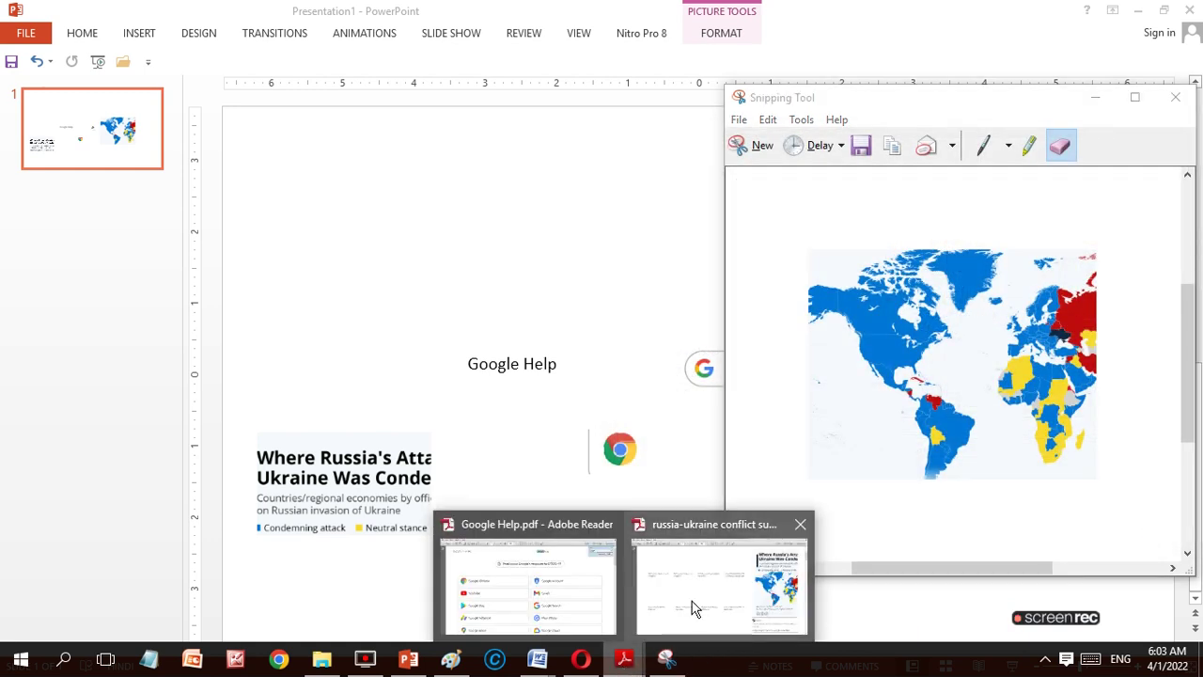
{"action": "left_click", "coordinate": [695, 603]}
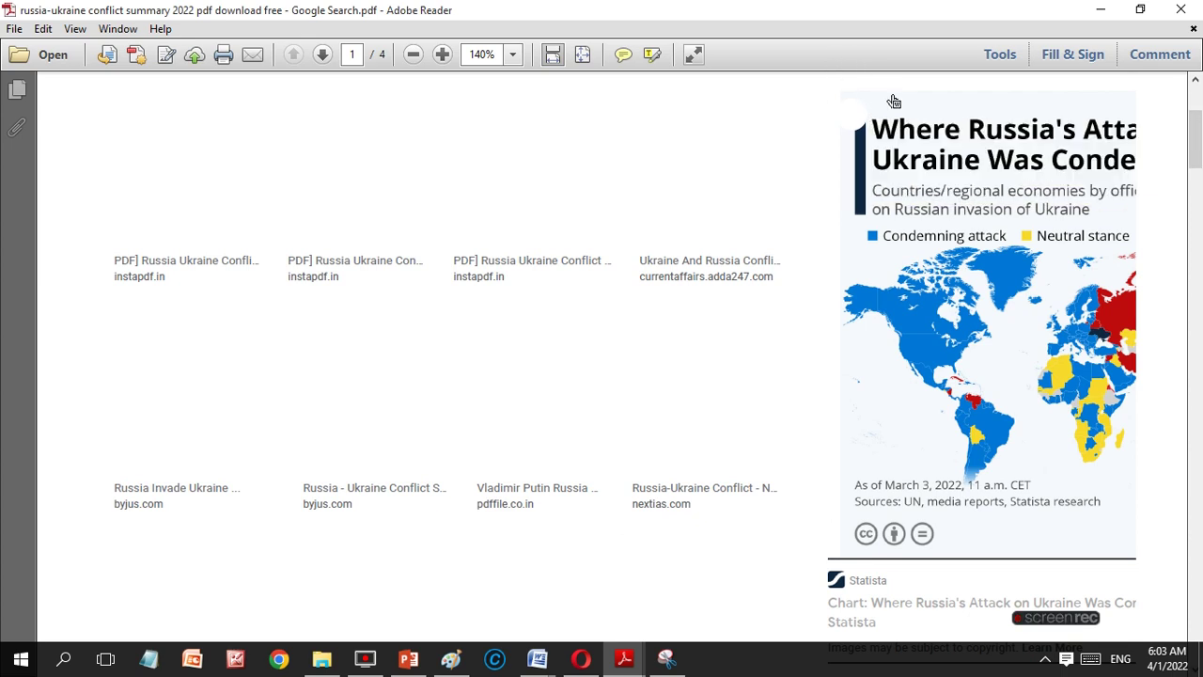
- Snip the 'Where Russia's Attack' chart heading from the PDF and copy it
{"action": "left_click", "coordinate": [667, 658]}
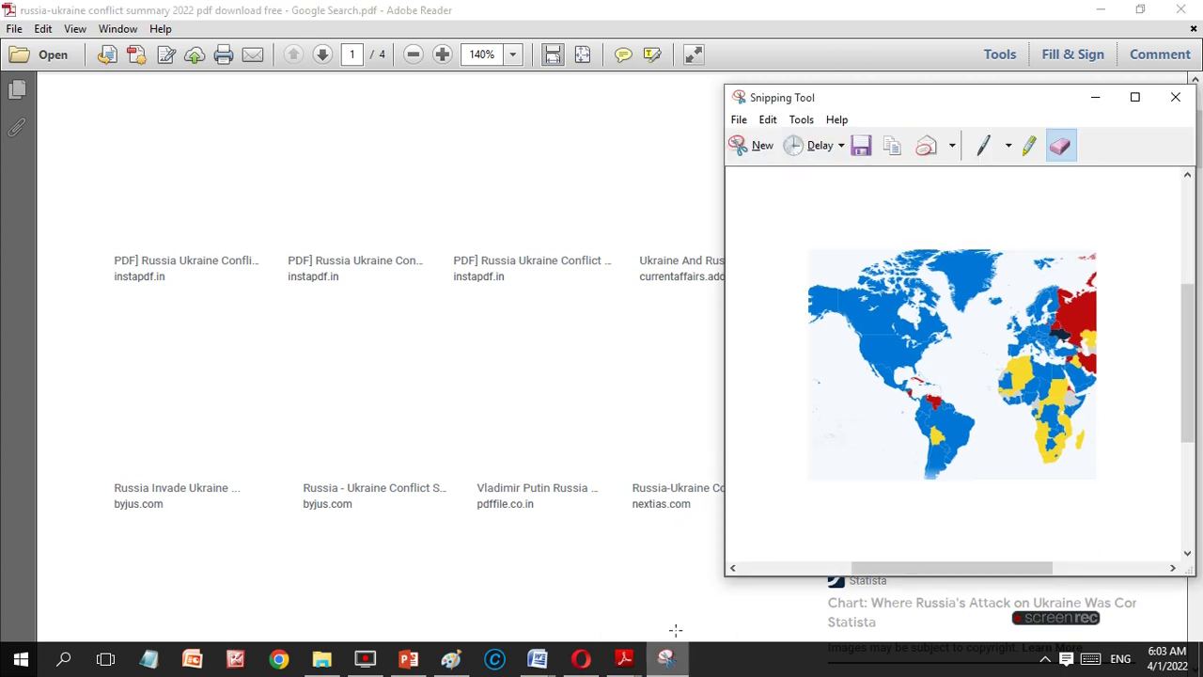
{"action": "left_click", "coordinate": [759, 149]}
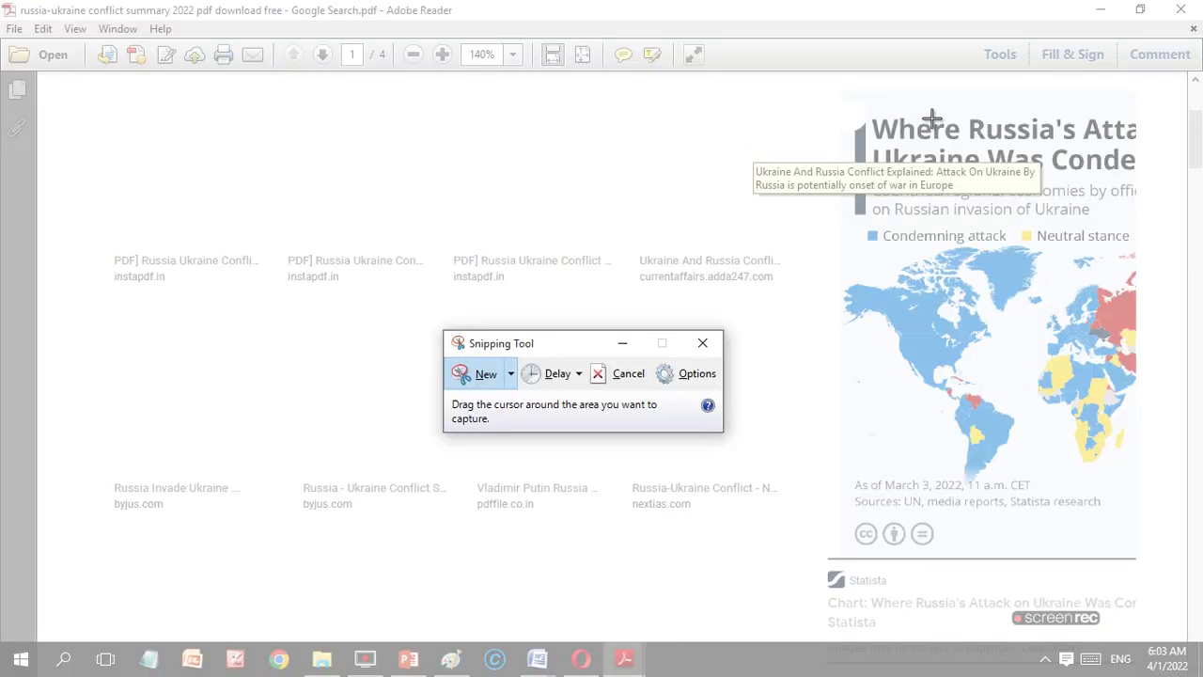
{"action": "mouse_move", "coordinate": [861, 102]}
{"action": "left_mouse_down"}
{"action": "mouse_move", "coordinate": [1190, 129]}
{"action": "mouse_move", "coordinate": [1160, 241]}
{"action": "left_mouse_up"}
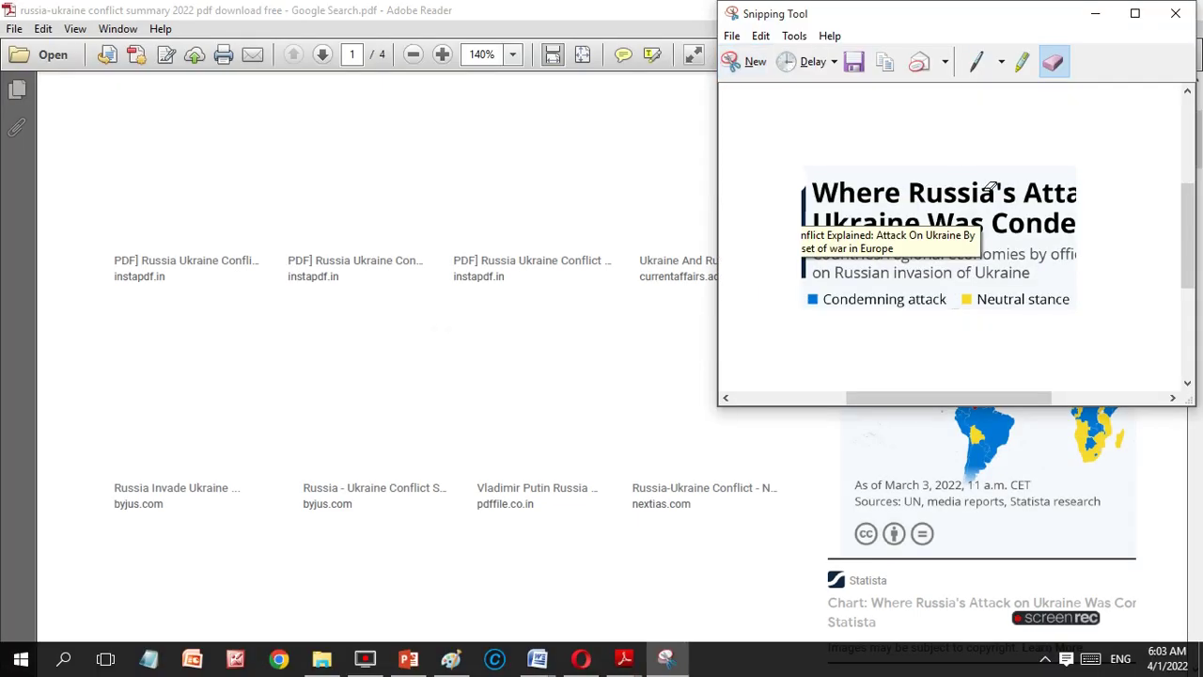
{"action": "left_click", "coordinate": [760, 36]}
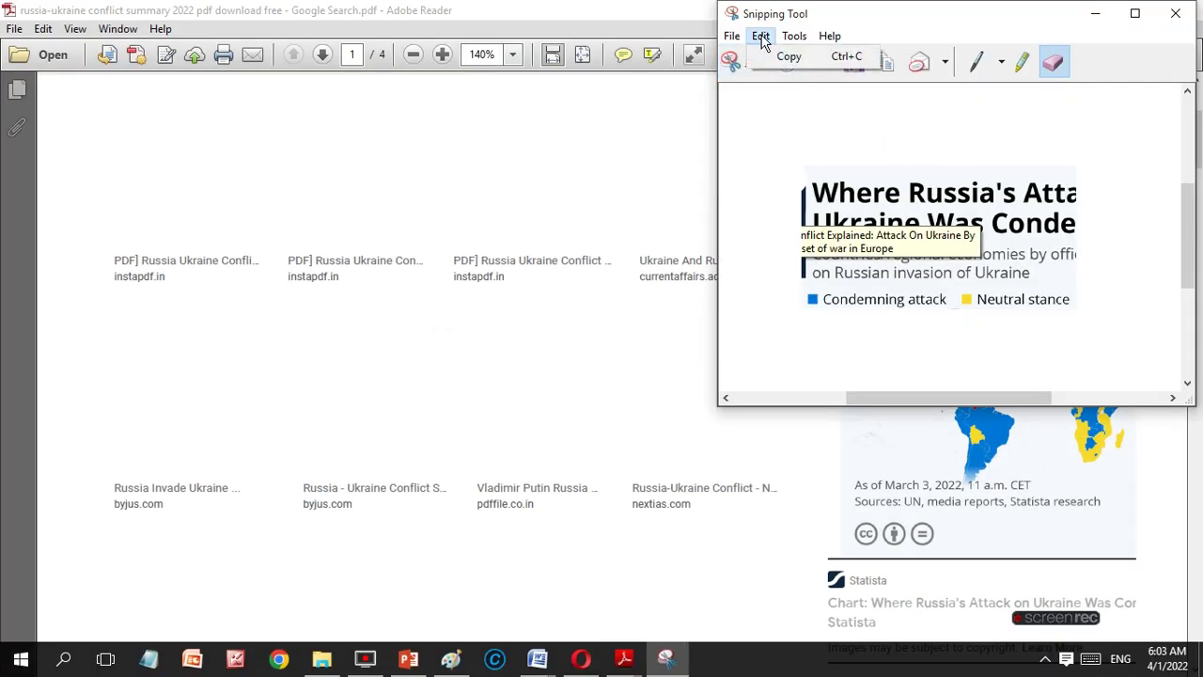
{"action": "left_click", "coordinate": [788, 59]}
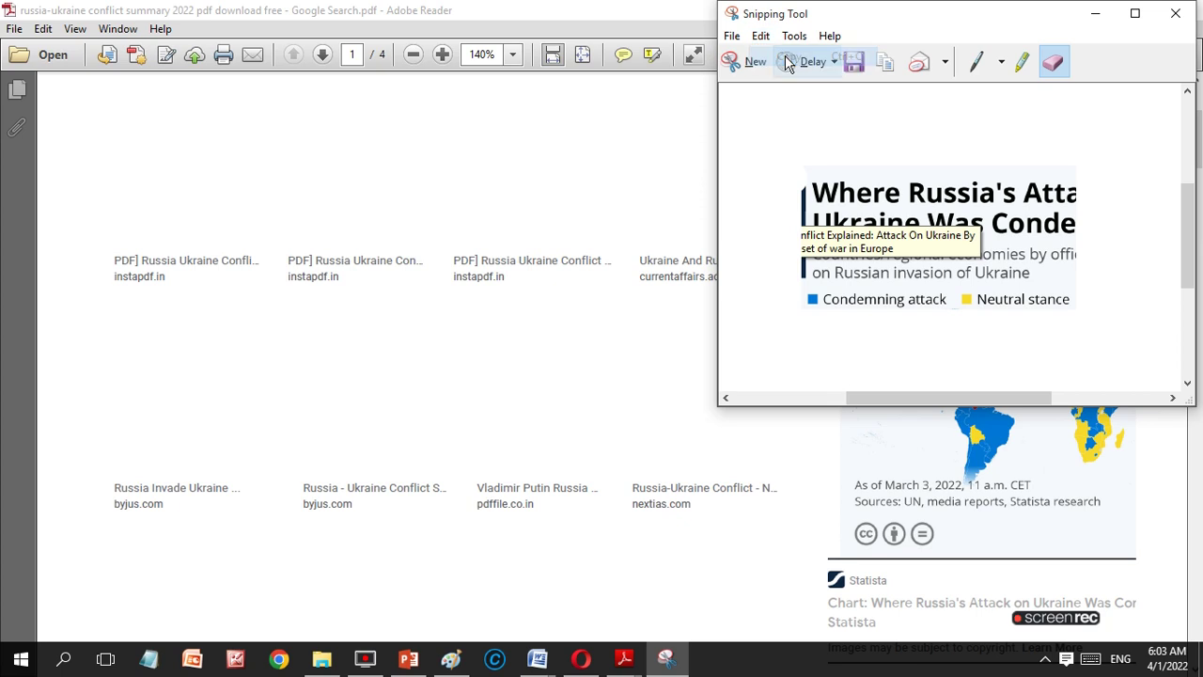
- Paste the heading snip onto the PowerPoint slide and move it to the top right
{"action": "left_click", "coordinate": [407, 659]}
{"action": "left_click", "coordinate": [775, 203]}
{"action": "key", "text": "ctrl+v"}
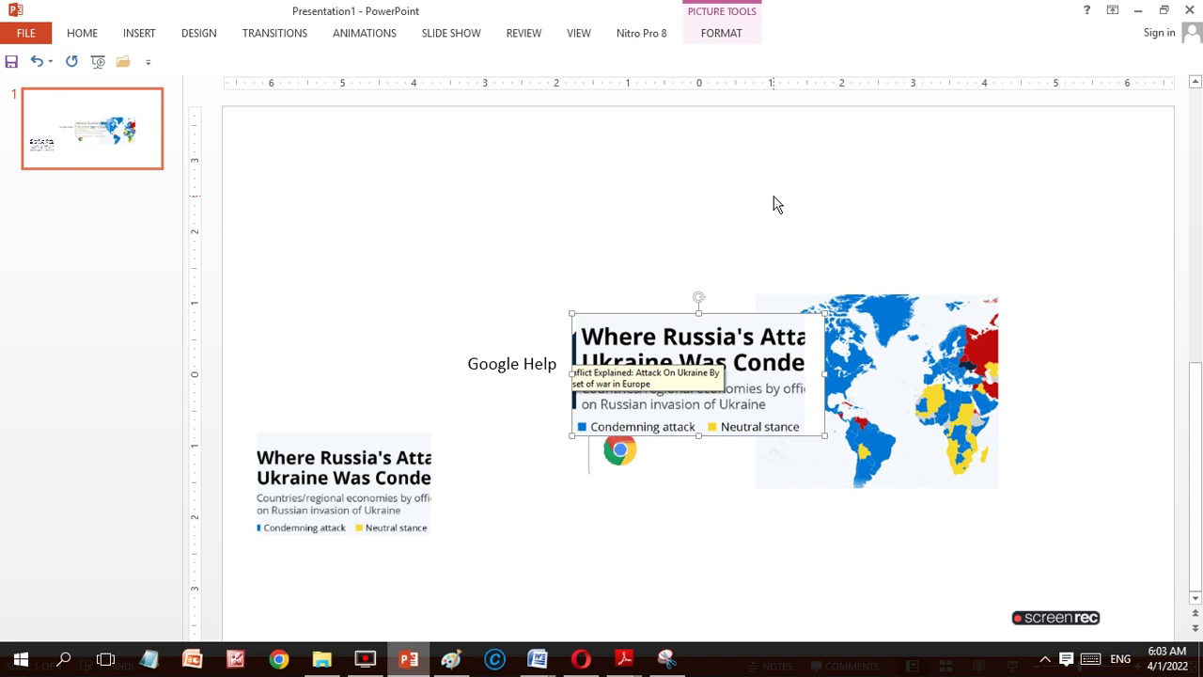
{"action": "left_click_drag", "start_coordinate": [733, 334], "coordinate": [890, 146]}
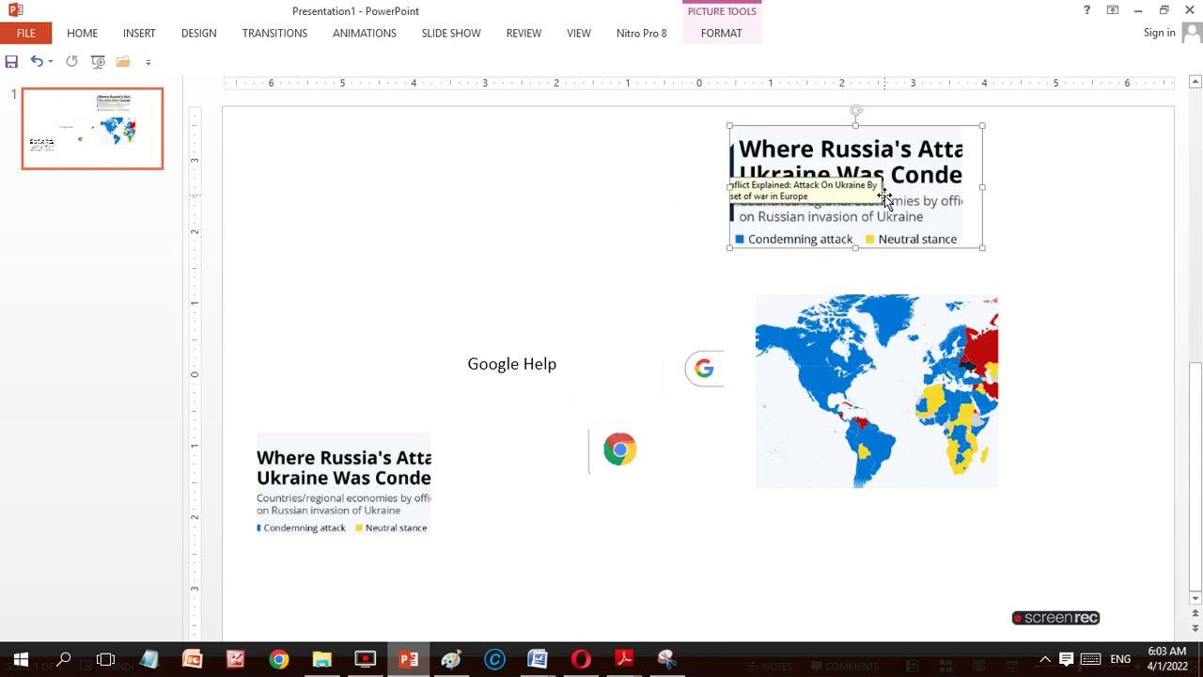
- Capture a fresh snip of the chart heading and legend from the russia-ukraine PDF
{"action": "left_click", "coordinate": [629, 664]}
{"action": "left_click", "coordinate": [707, 601]}
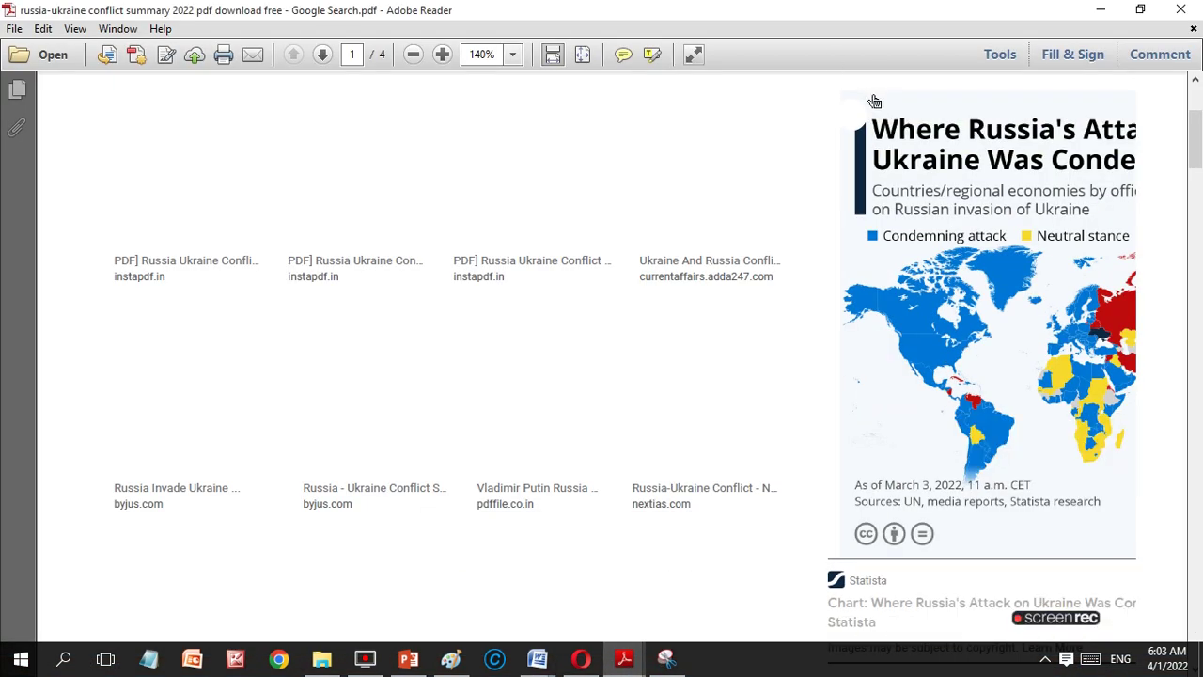
{"action": "left_click", "coordinate": [649, 616]}
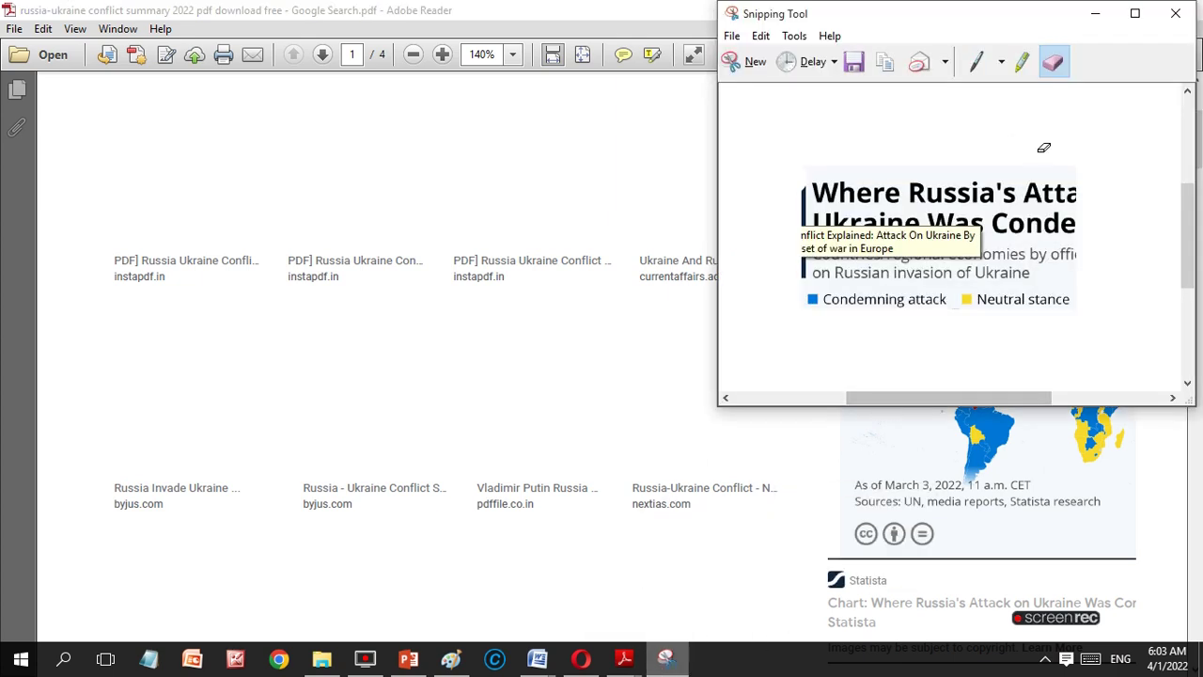
{"action": "left_click", "coordinate": [744, 62]}
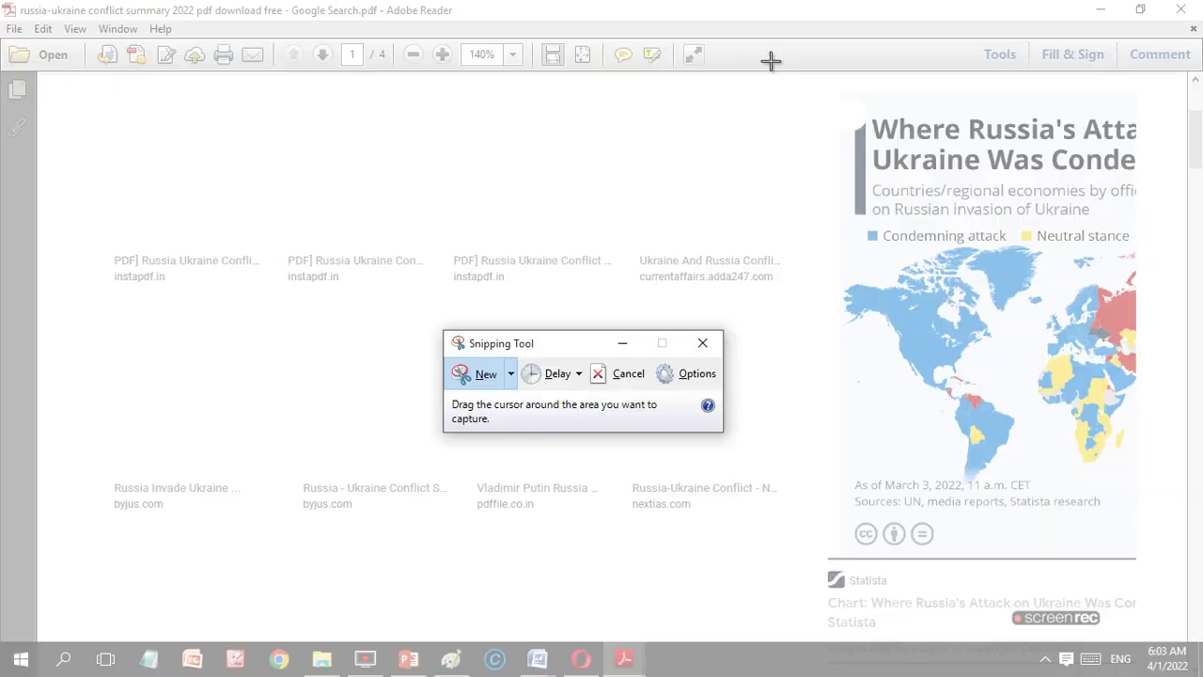
{"action": "mouse_move", "coordinate": [871, 104]}
{"action": "left_mouse_down"}
{"action": "mouse_move", "coordinate": [977, 115]}
{"action": "mouse_move", "coordinate": [1152, 224]}
{"action": "mouse_move", "coordinate": [1148, 252]}
{"action": "left_mouse_up"}
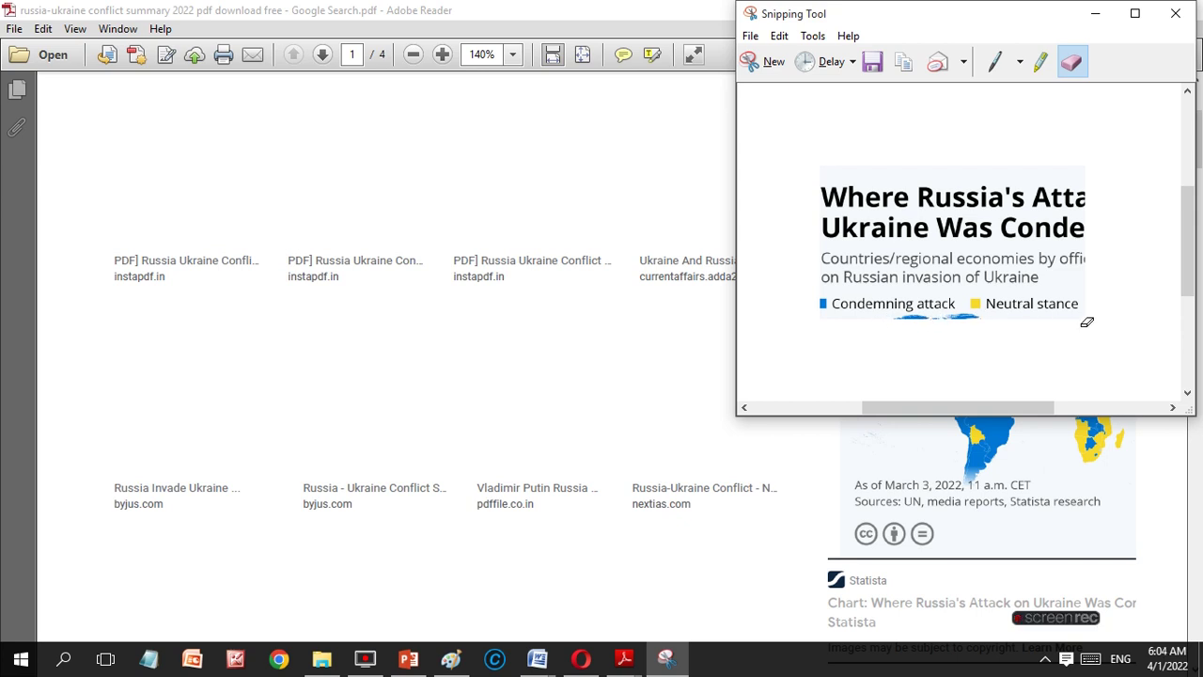
- Copy the new snip to the clipboard and return to PowerPoint
{"action": "left_click", "coordinate": [779, 36]}
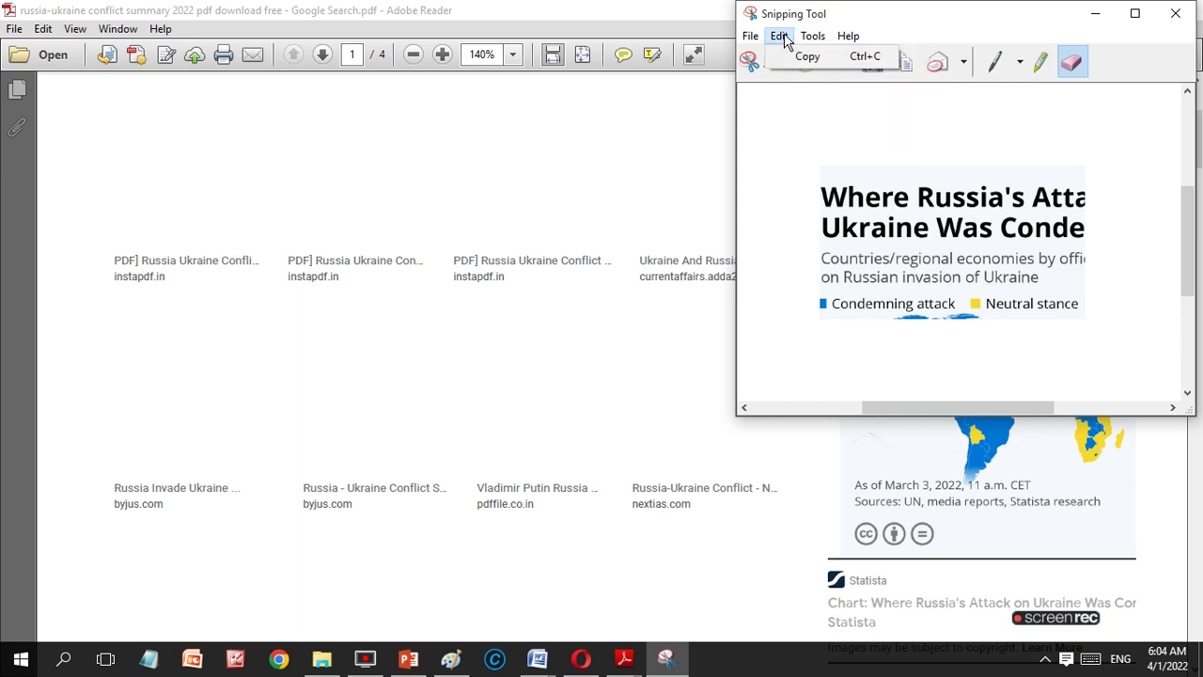
{"action": "left_click", "coordinate": [843, 96]}
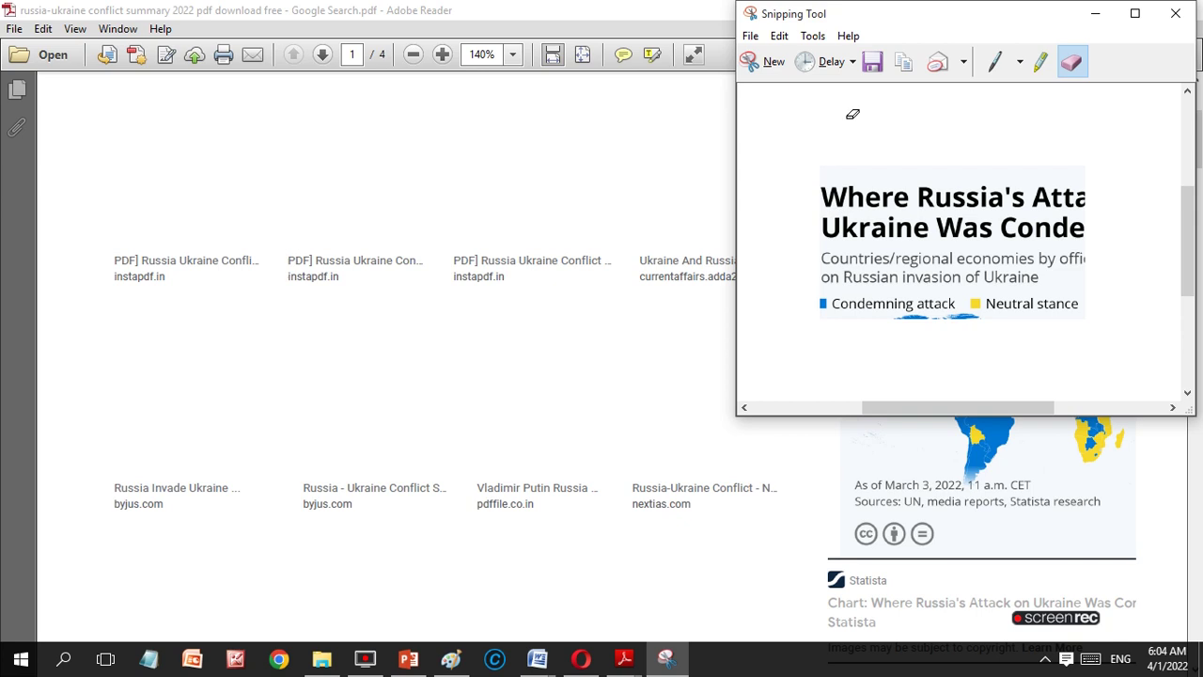
{"action": "left_click", "coordinate": [778, 40]}
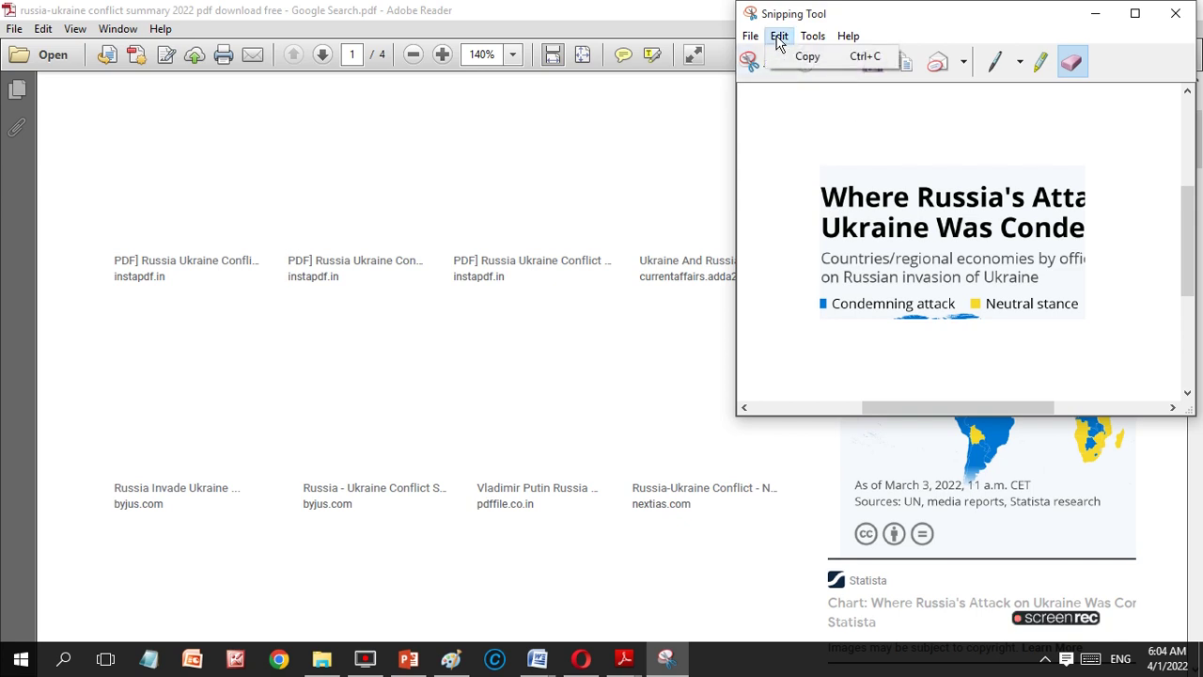
{"action": "left_click", "coordinate": [807, 57]}
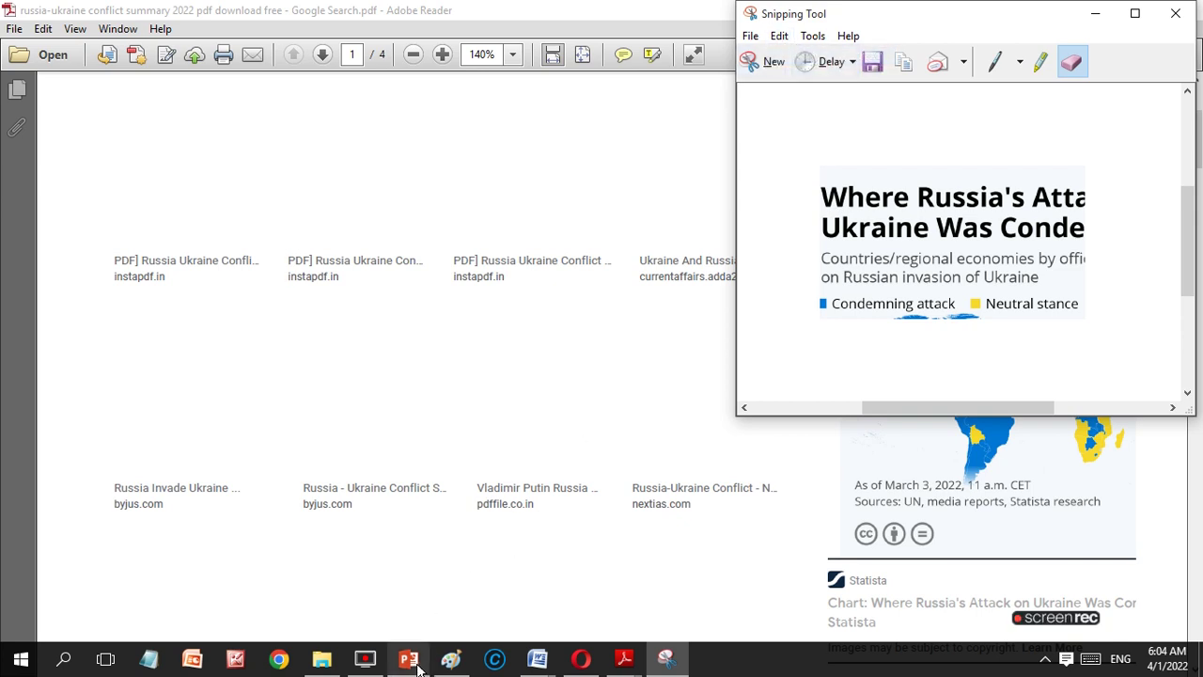
{"action": "left_click", "coordinate": [409, 658]}
- Paste the new heading snip as a picture and delete the old top heading picture
{"action": "left_click", "coordinate": [553, 349]}
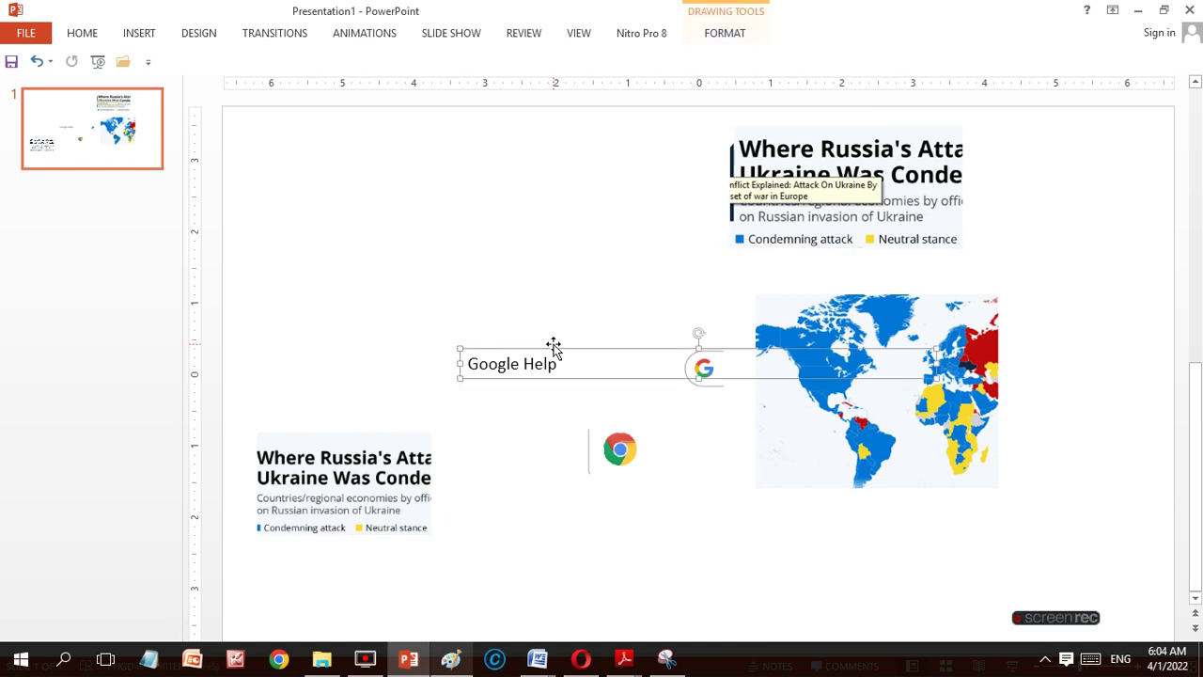
{"action": "left_click", "coordinate": [540, 211]}
{"action": "right_click", "coordinate": [541, 210]}
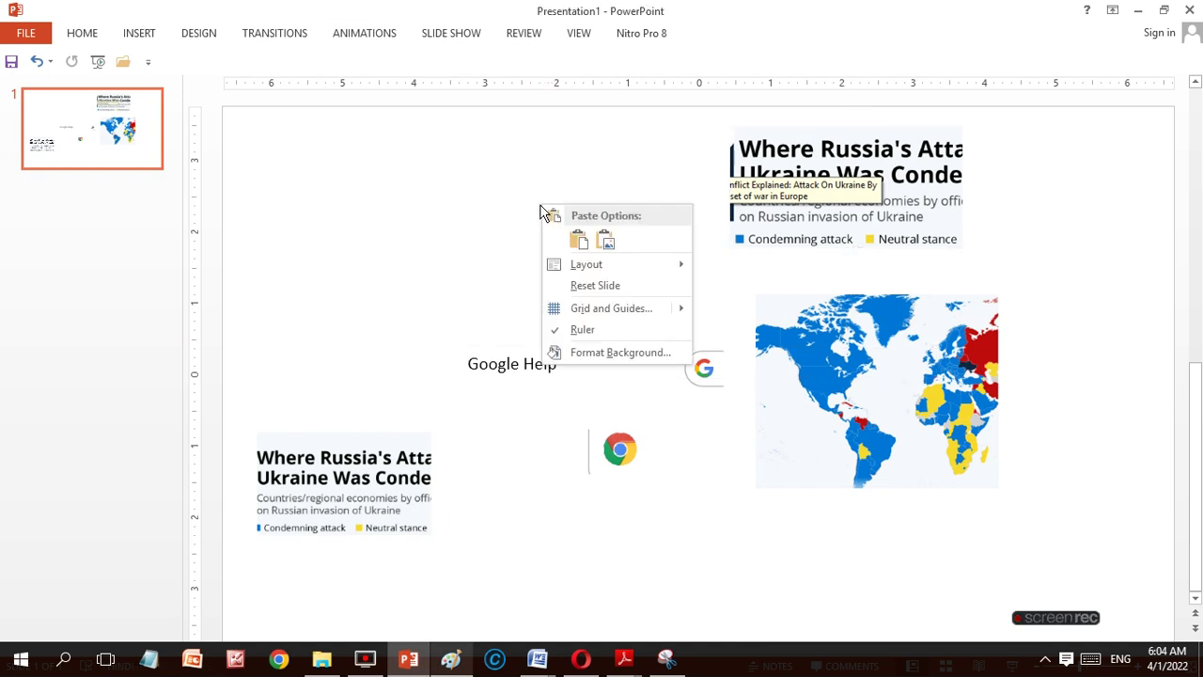
{"action": "left_click", "coordinate": [926, 154]}
{"action": "right_click", "coordinate": [927, 156]}
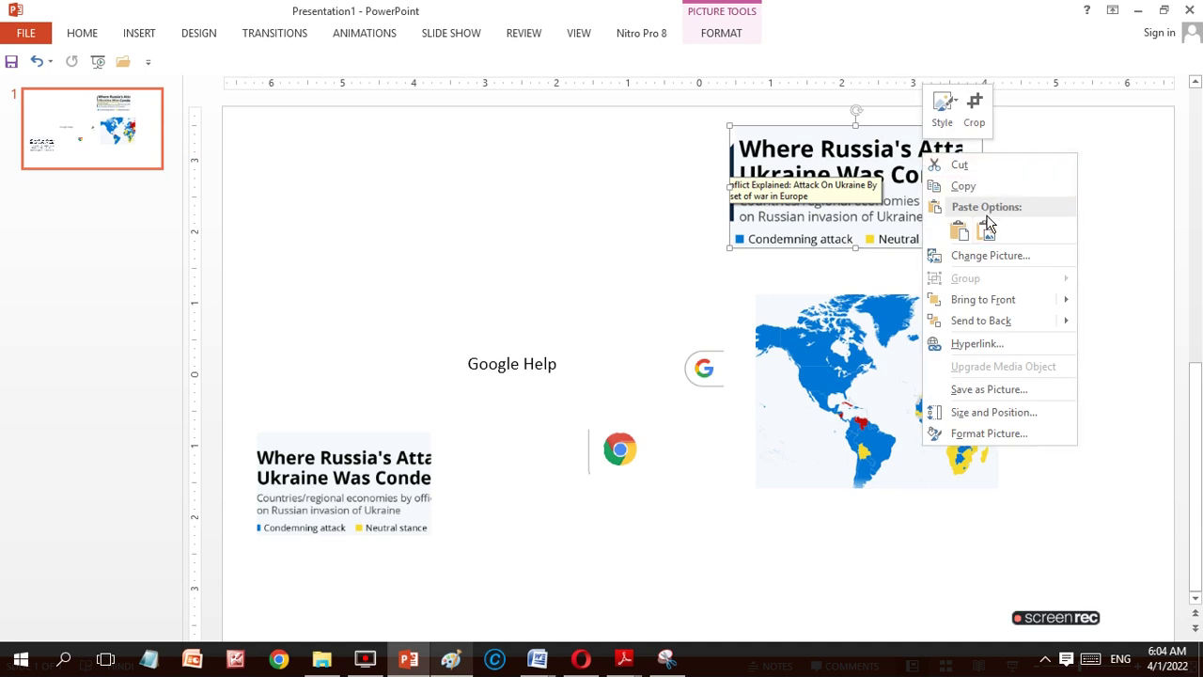
{"action": "left_click", "coordinate": [986, 232]}
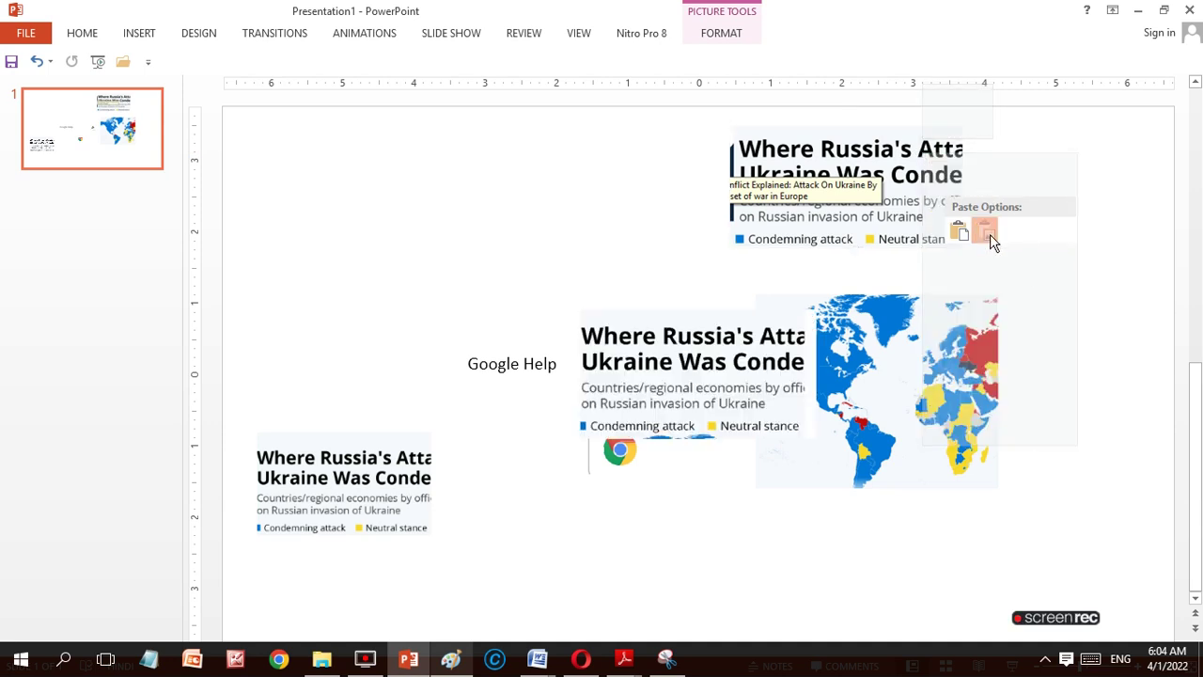
{"action": "left_click", "coordinate": [813, 139]}
{"action": "key", "text": "Delete"}
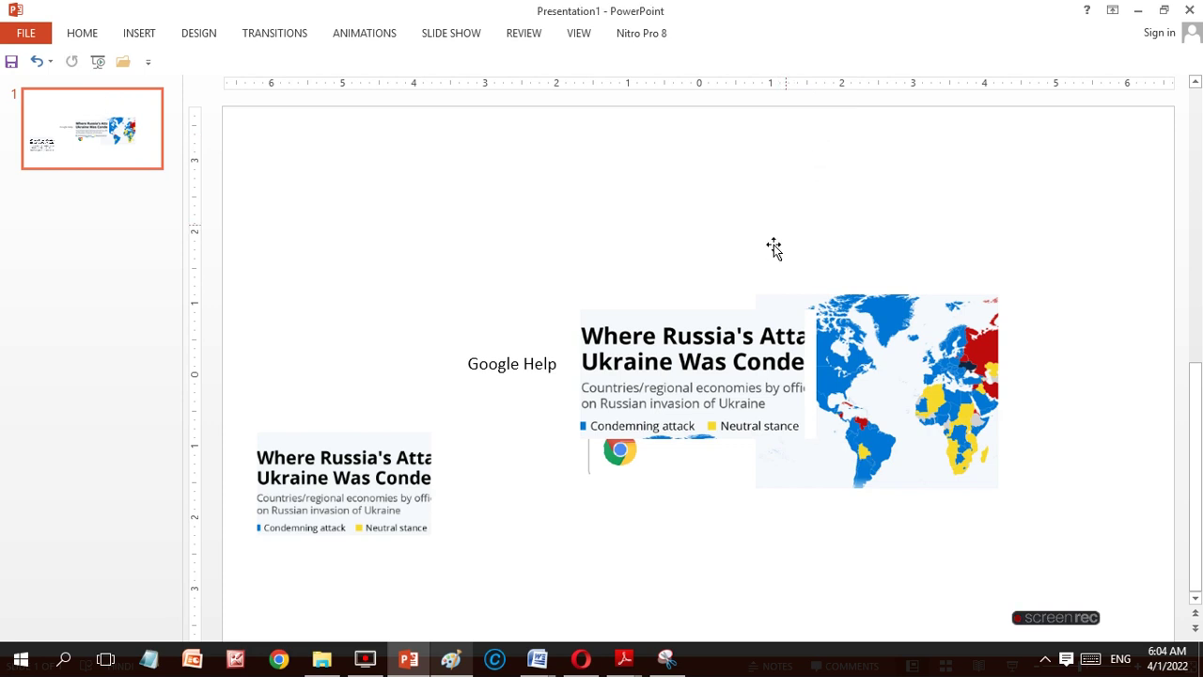
- Move the new heading picture to the slide top and crop its bottom edge
{"action": "left_click_drag", "start_coordinate": [692, 362], "coordinate": [669, 198]}
{"action": "left_click", "coordinate": [716, 33]}
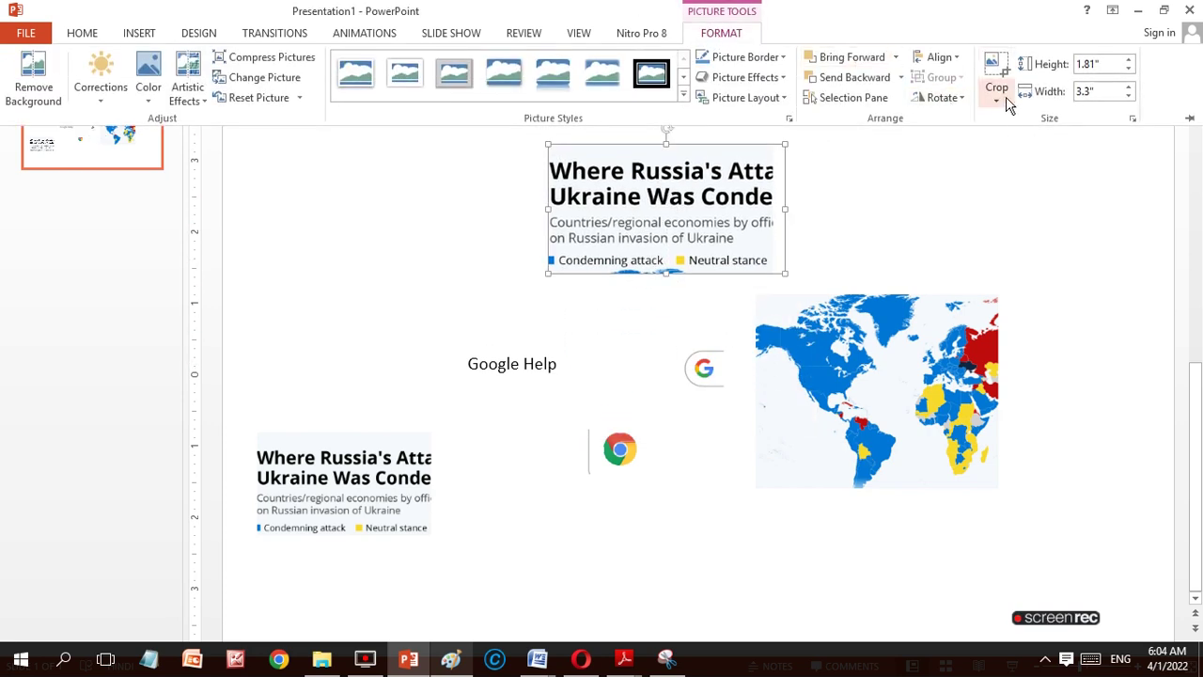
{"action": "left_click", "coordinate": [1002, 100]}
{"action": "left_click", "coordinate": [1015, 120]}
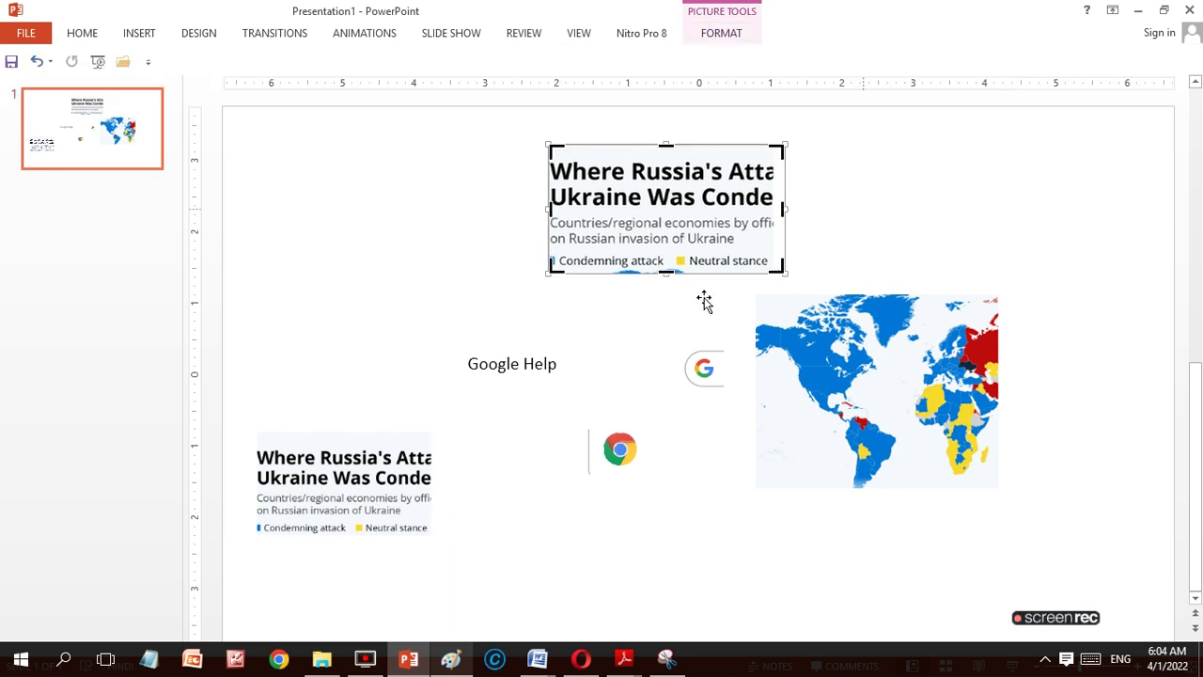
{"action": "left_click_drag", "start_coordinate": [669, 273], "coordinate": [669, 270]}
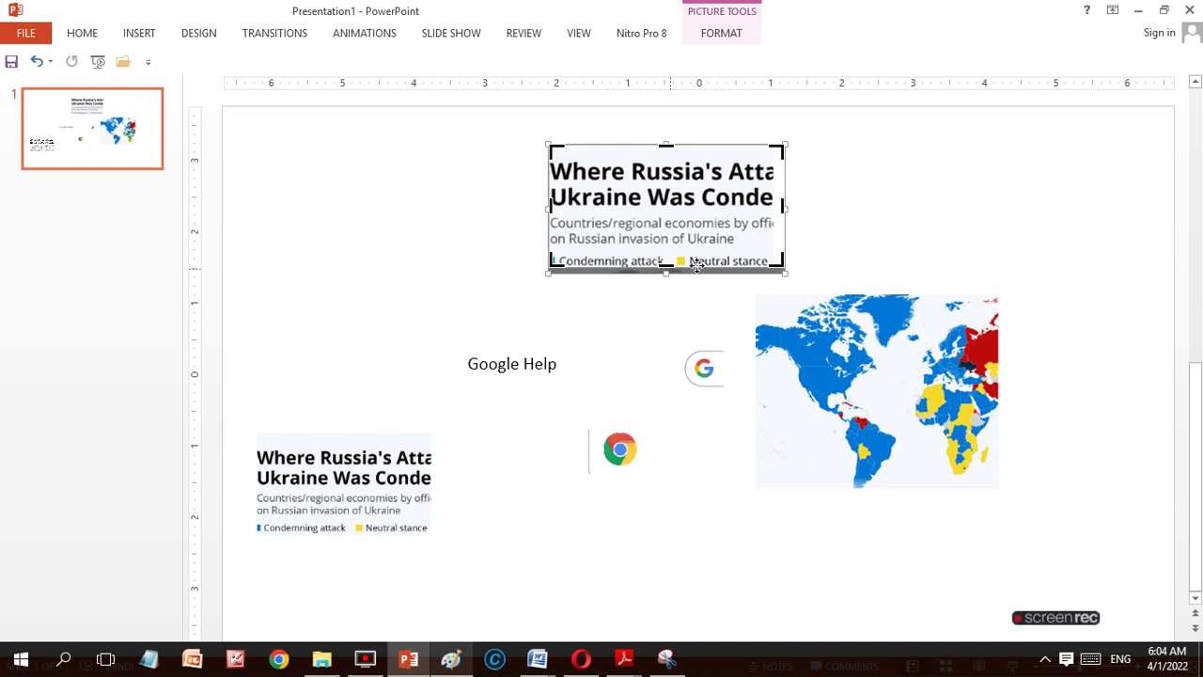
{"action": "left_click", "coordinate": [850, 140]}
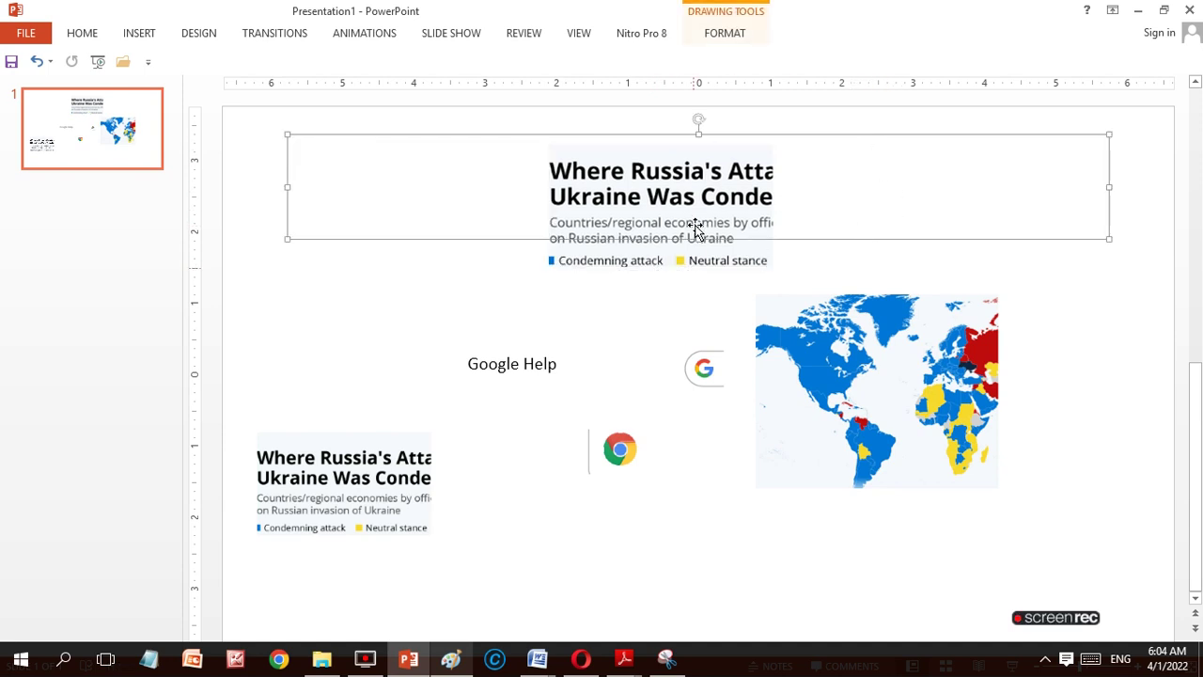
- Align the heading picture above the world map and delete the duplicate lower-left picture
{"action": "left_click_drag", "start_coordinate": [692, 192], "coordinate": [920, 218]}
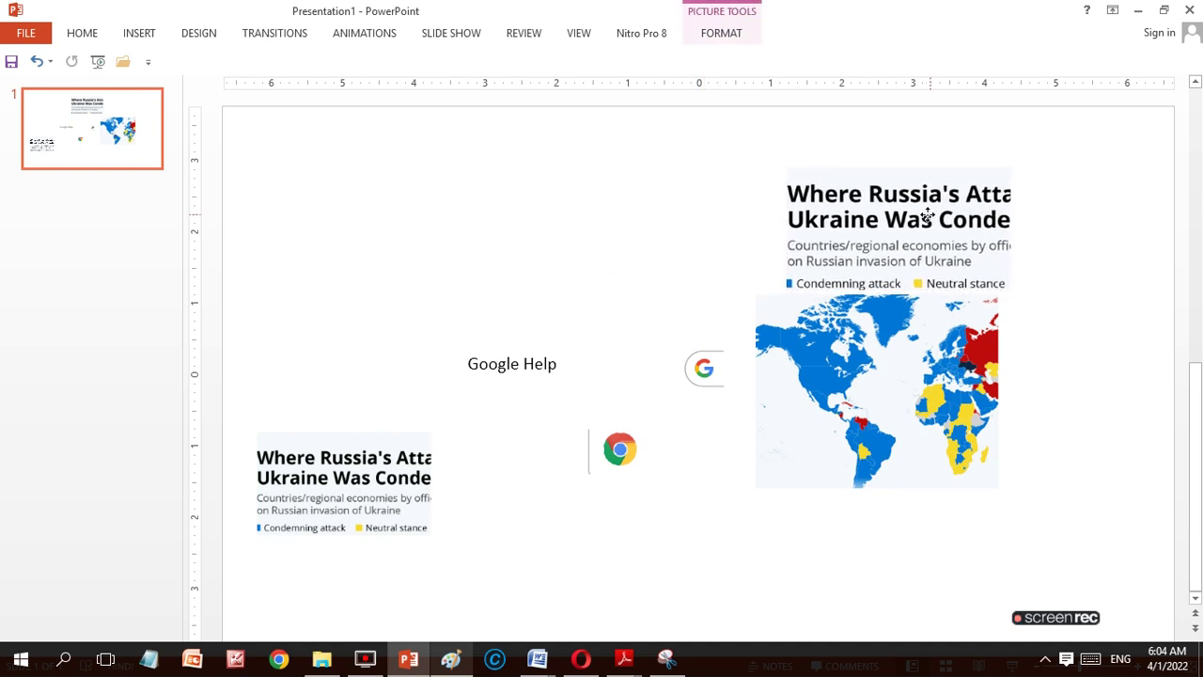
{"action": "left_click_drag", "start_coordinate": [920, 218], "coordinate": [907, 218]}
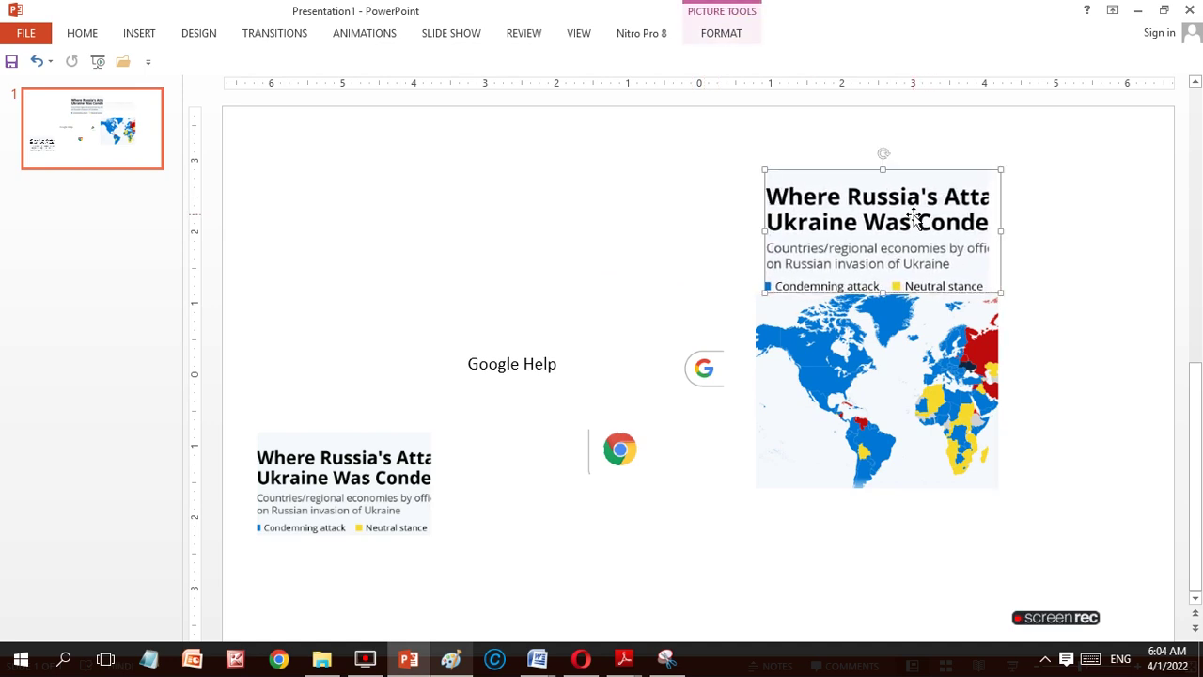
{"action": "left_click", "coordinate": [540, 276]}
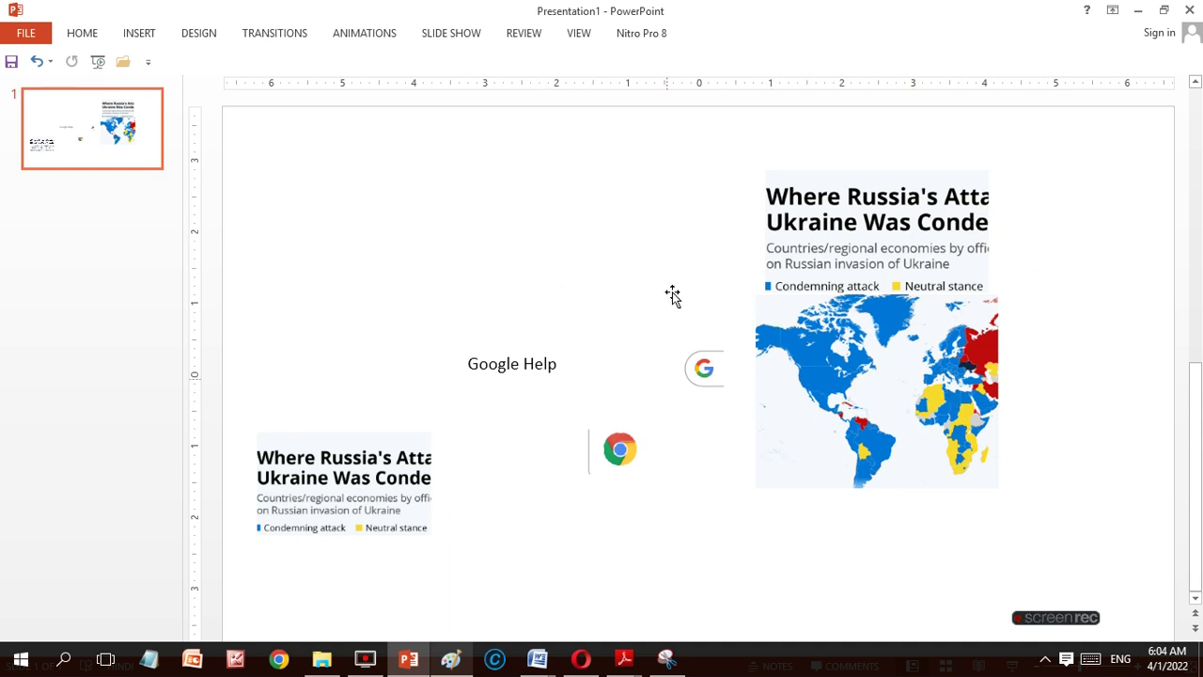
{"action": "left_click", "coordinate": [325, 524]}
{"action": "key", "text": "Delete"}
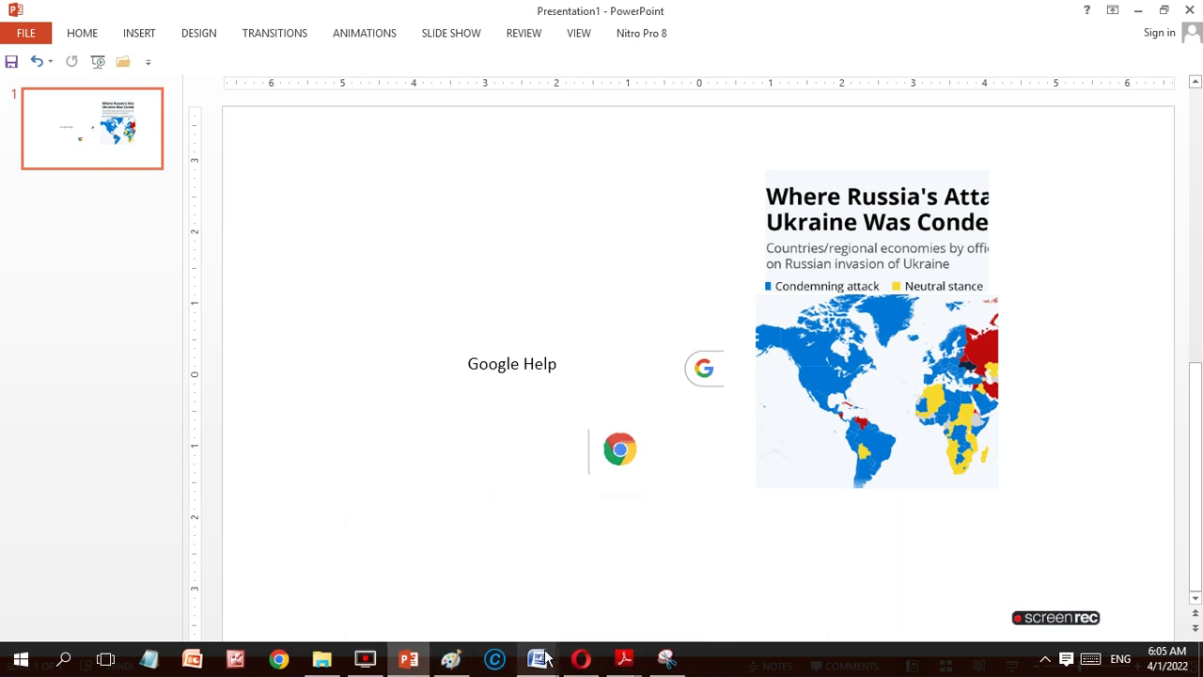
- Bring up the PDF-extraction tutorial and scroll to the 'Other Web Apps to Extract Any Graphic From PDF Files' list
{"action": "mouse_move", "coordinate": [536, 659]}
{"action": "left_click", "coordinate": [518, 613]}
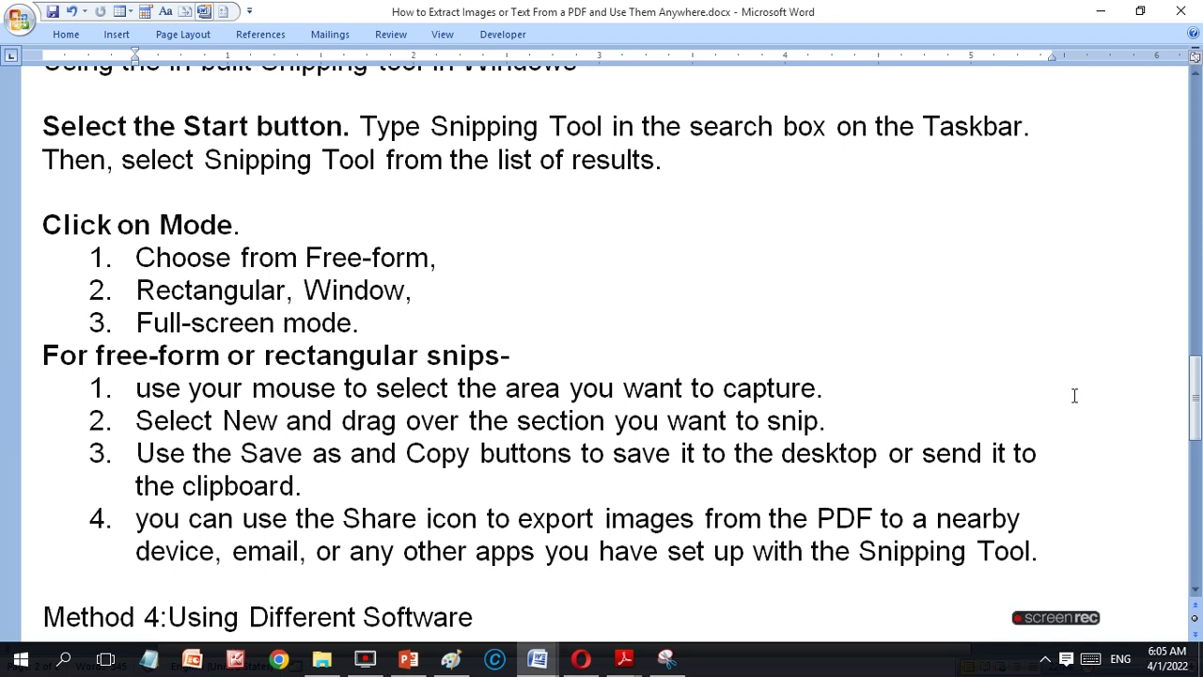
{"action": "left_click_drag", "start_coordinate": [1195, 418], "coordinate": [1199, 461]}
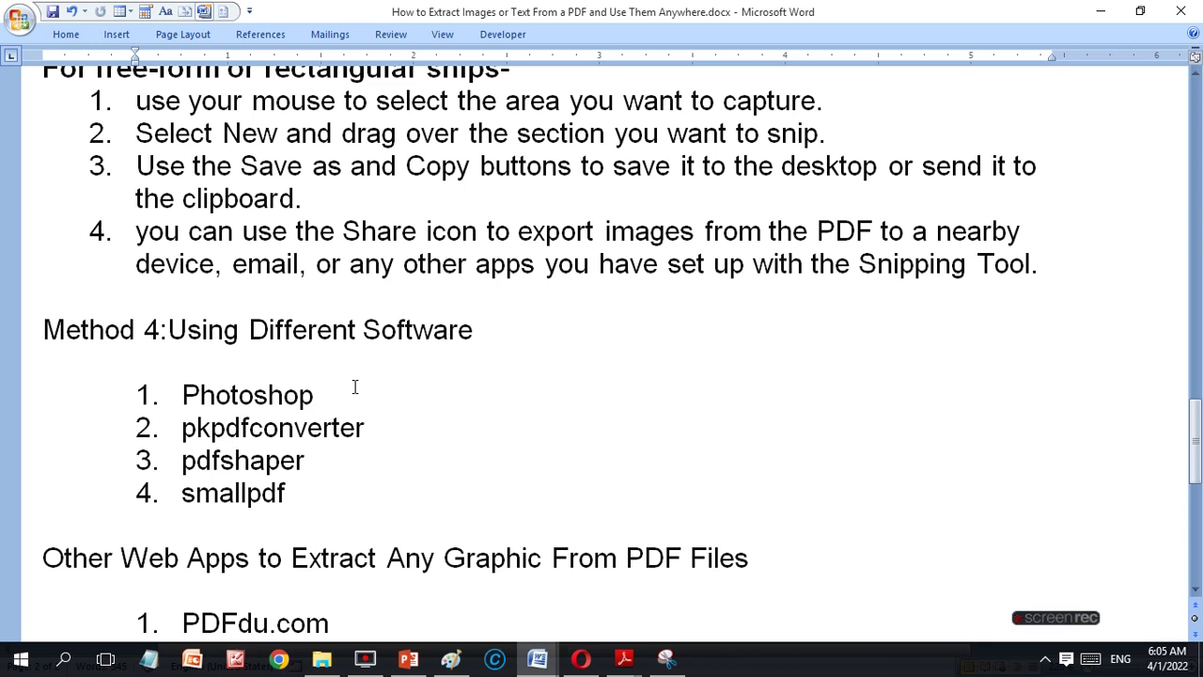
{"action": "mouse_move", "coordinate": [1195, 439]}
{"action": "left_mouse_down"}
{"action": "mouse_move", "coordinate": [1195, 548]}
{"action": "mouse_move", "coordinate": [1195, 534]}
{"action": "left_mouse_up"}
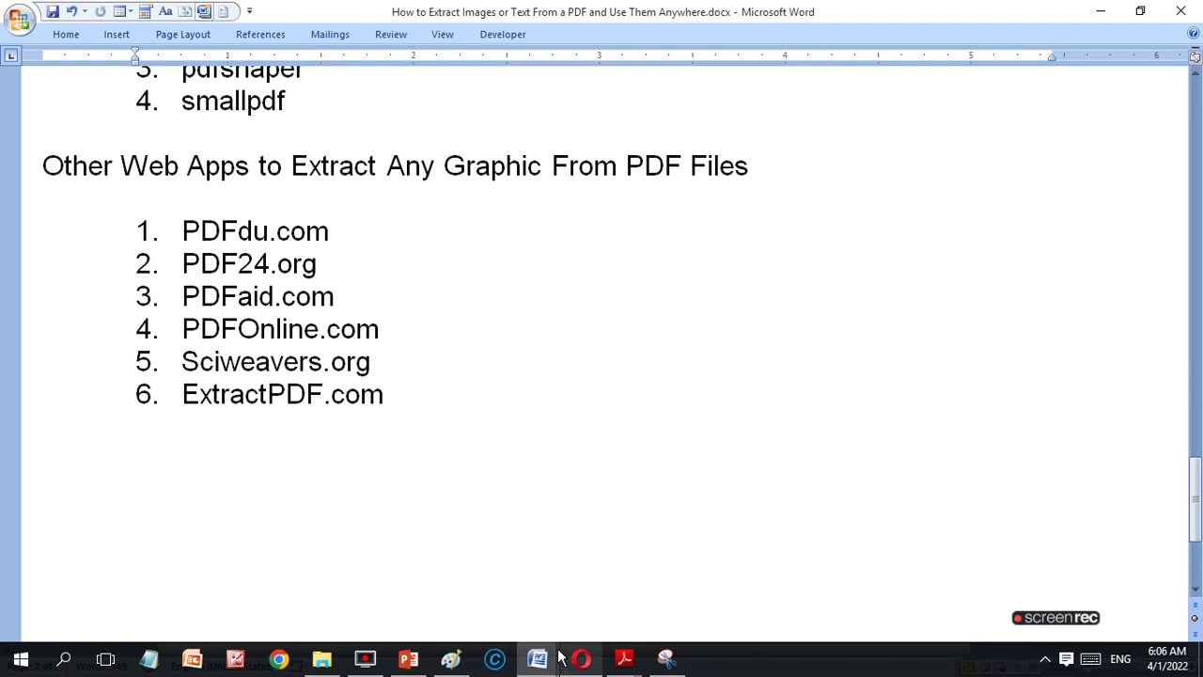
- Bring descripnew.docx to the front, showing its 'Question asked' list and copyright disclaimer
{"action": "left_click", "coordinate": [627, 592]}
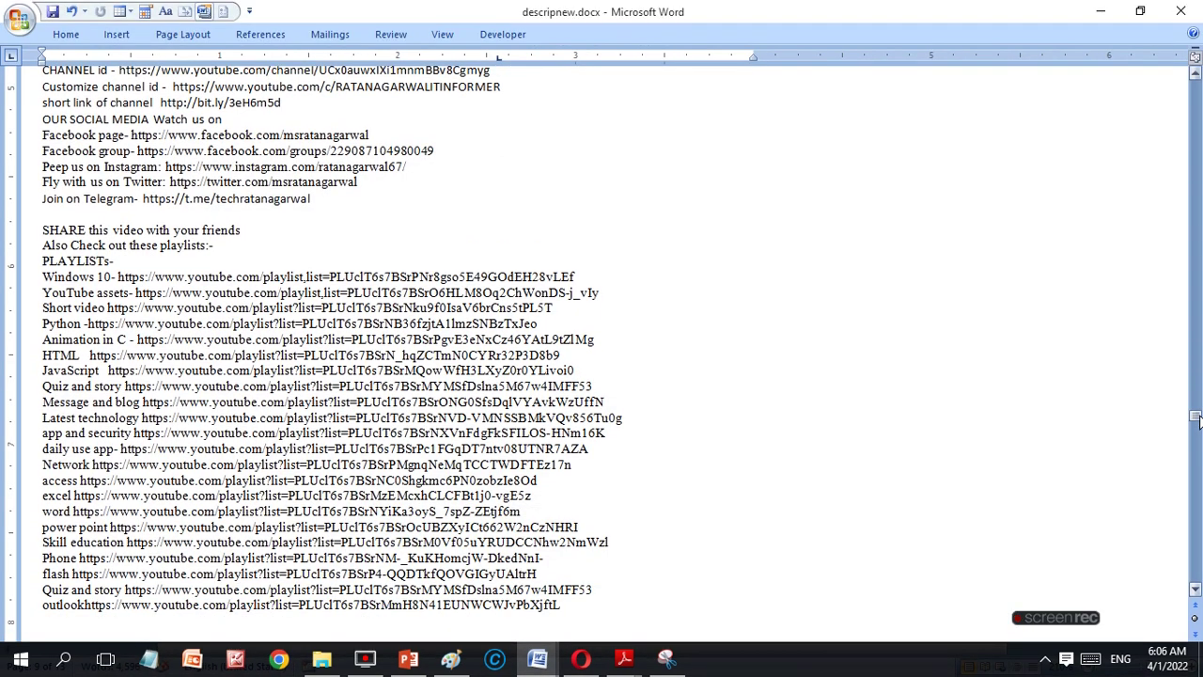
{"action": "left_click_drag", "start_coordinate": [1197, 421], "coordinate": [1197, 413]}
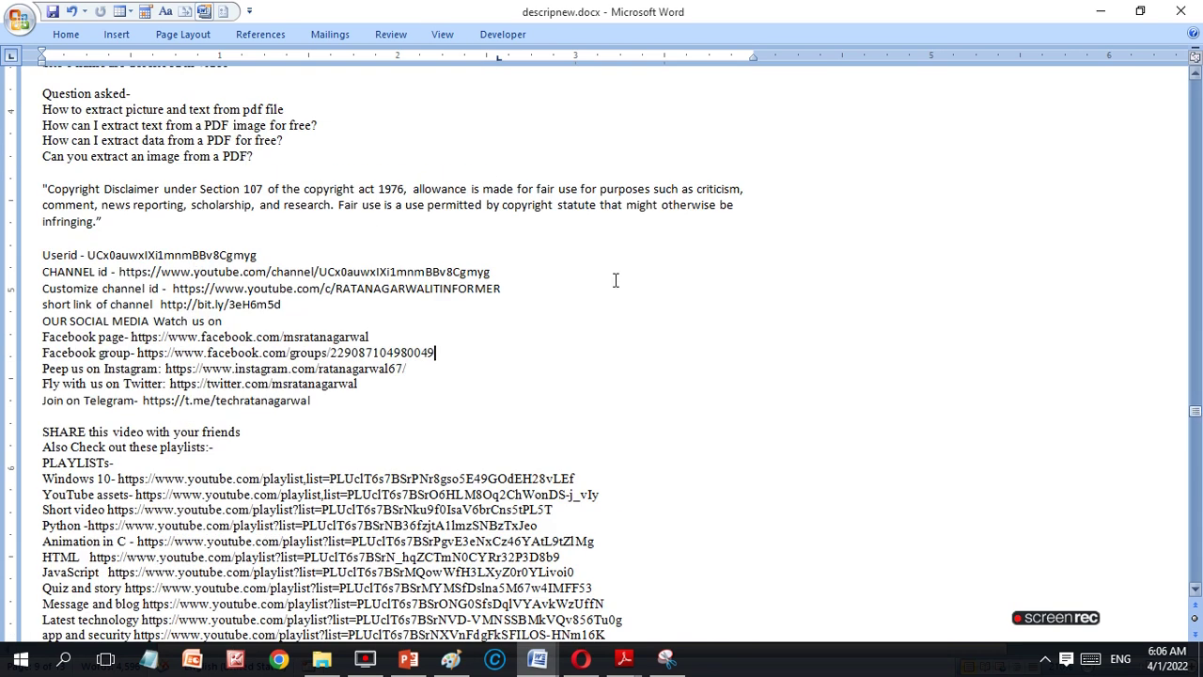